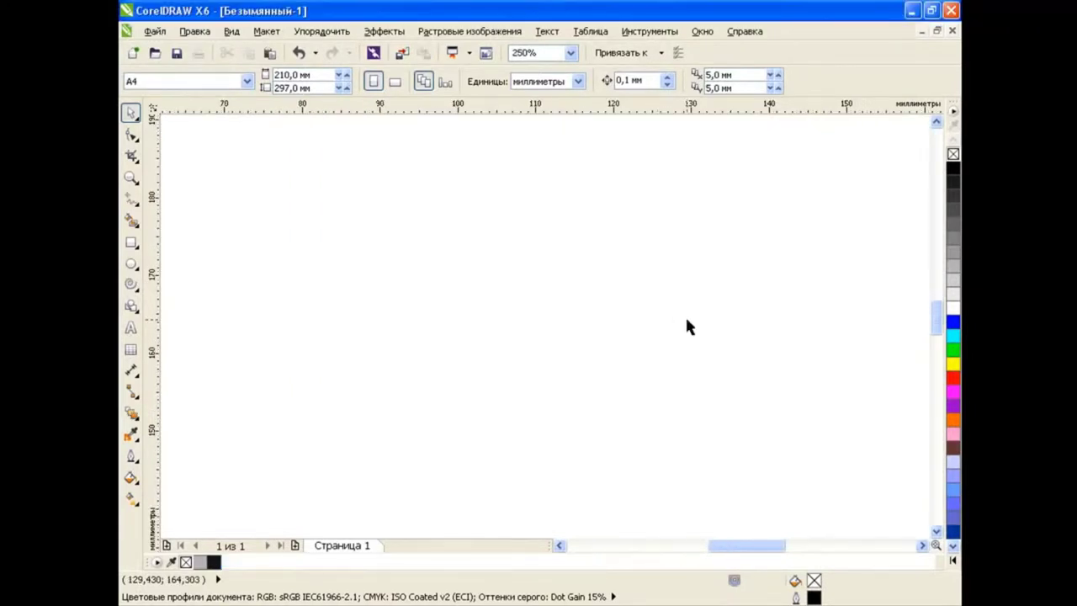
- With the Freehand tool at smoothing 75, draw an S-shaped line curling into a spiral
{"action": "left_click", "coordinate": [132, 200]}
{"action": "left_click", "coordinate": [193, 197]}
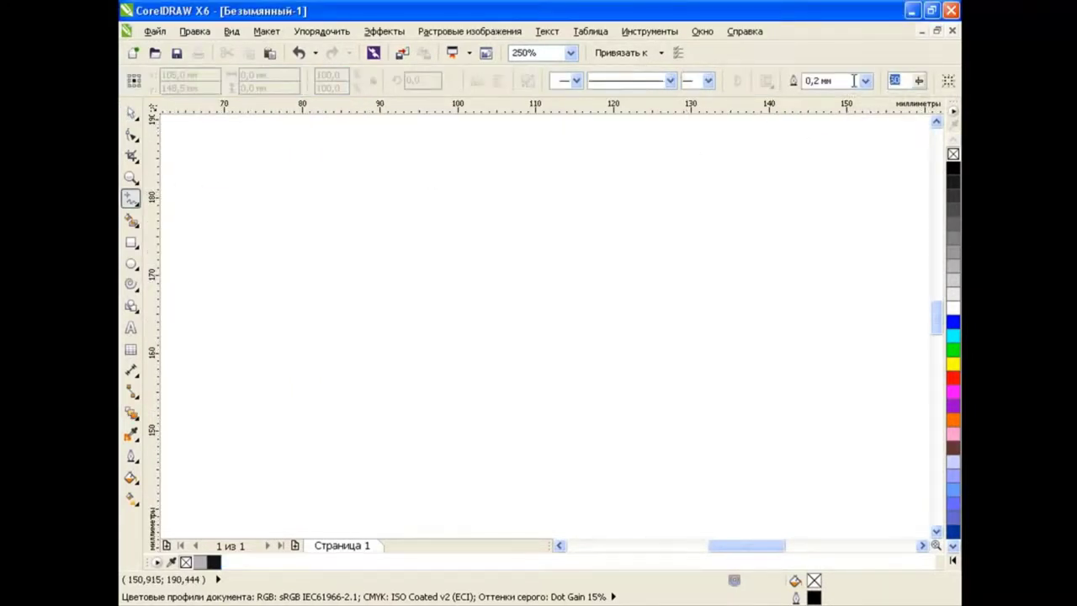
{"action": "type", "text": "5"}
{"action": "mouse_move", "coordinate": [532, 165]}
{"action": "left_mouse_down"}
{"action": "mouse_move", "coordinate": [576, 413]}
{"action": "mouse_move", "coordinate": [553, 476]}
{"action": "mouse_move", "coordinate": [567, 445]}
{"action": "mouse_move", "coordinate": [551, 437]}
{"action": "left_mouse_up"}
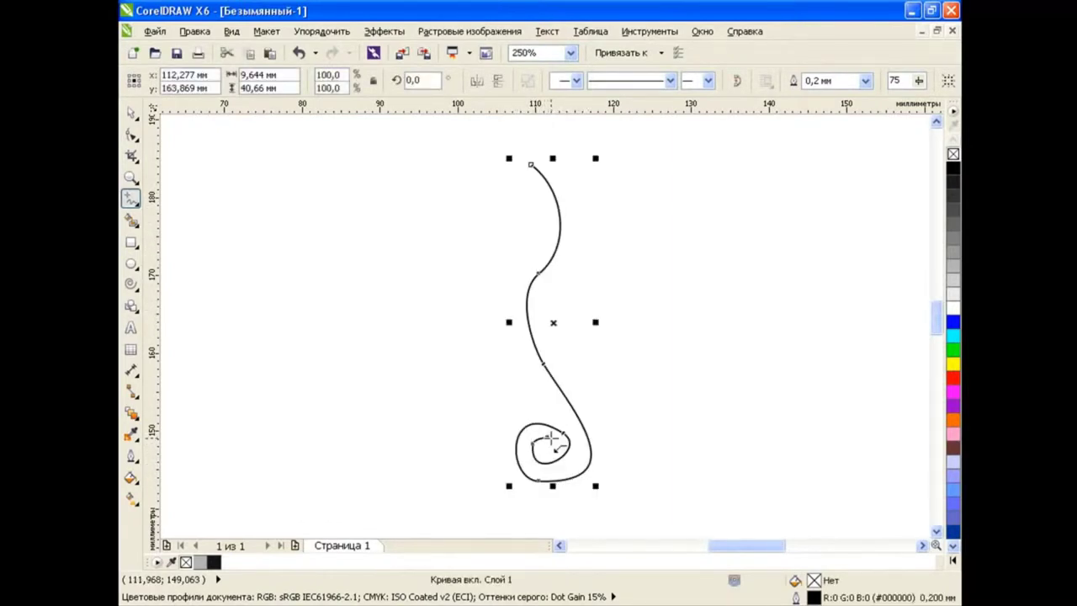
- Drag the curve's nodes to smooth the S-bend and reshape the spiral's inner end
{"action": "left_click", "coordinate": [132, 137]}
{"action": "left_click_drag", "start_coordinate": [539, 275], "coordinate": [543, 284]}
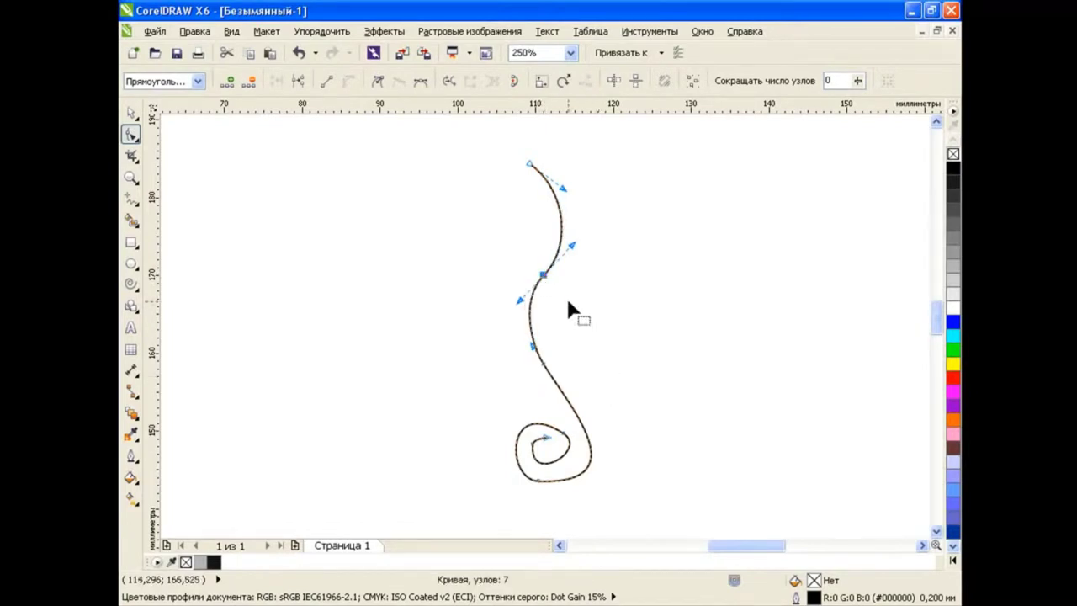
{"action": "left_click_drag", "start_coordinate": [545, 439], "coordinate": [549, 441]}
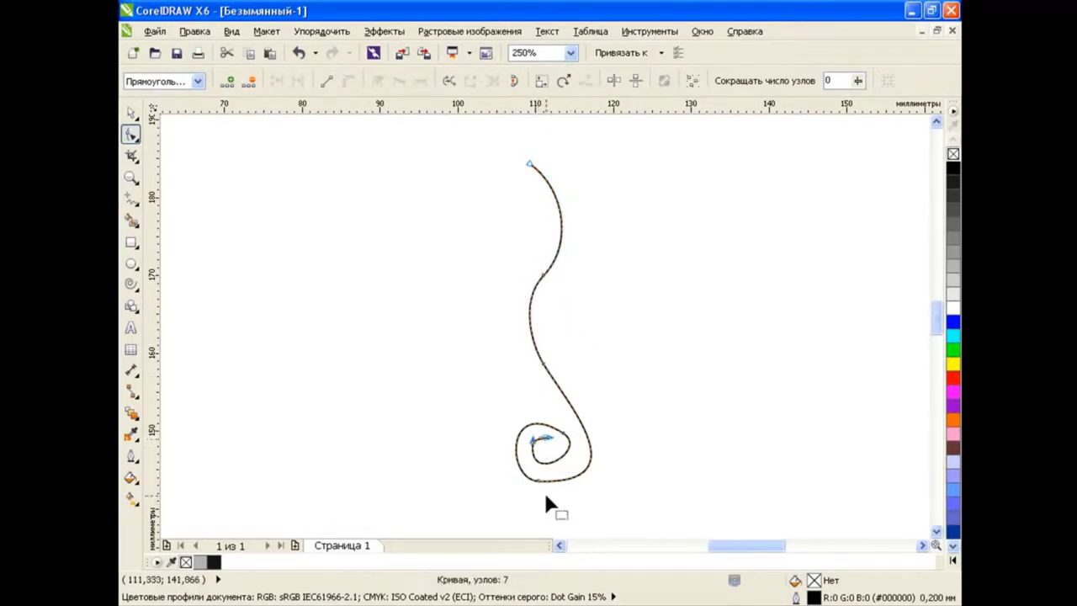
{"action": "left_click", "coordinate": [130, 112]}
{"action": "left_click", "coordinate": [666, 340]}
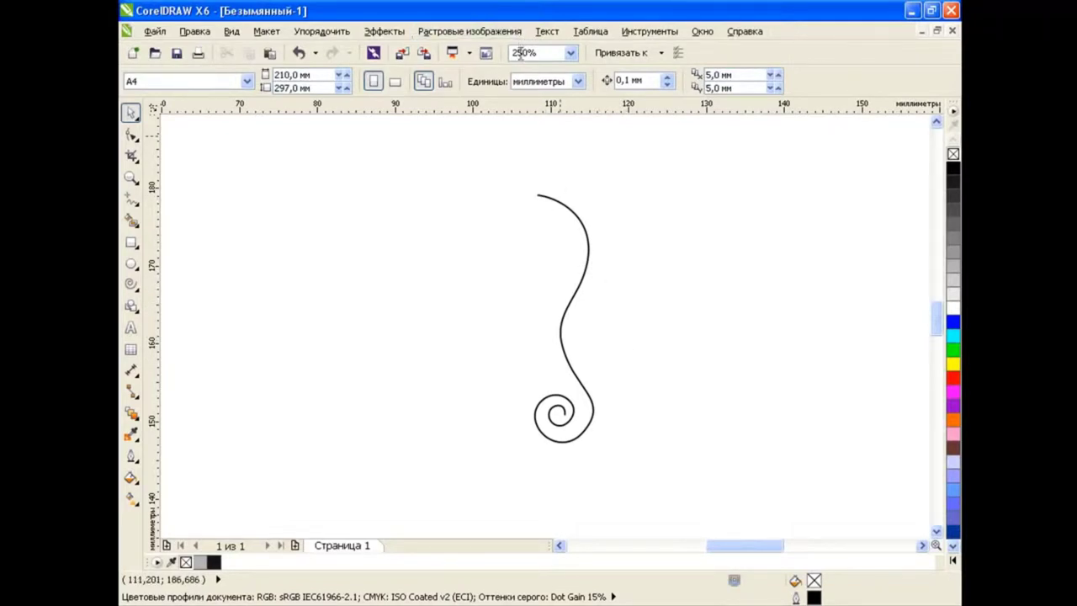
{"action": "type", "text": "275"}
{"action": "key", "text": "Return"}
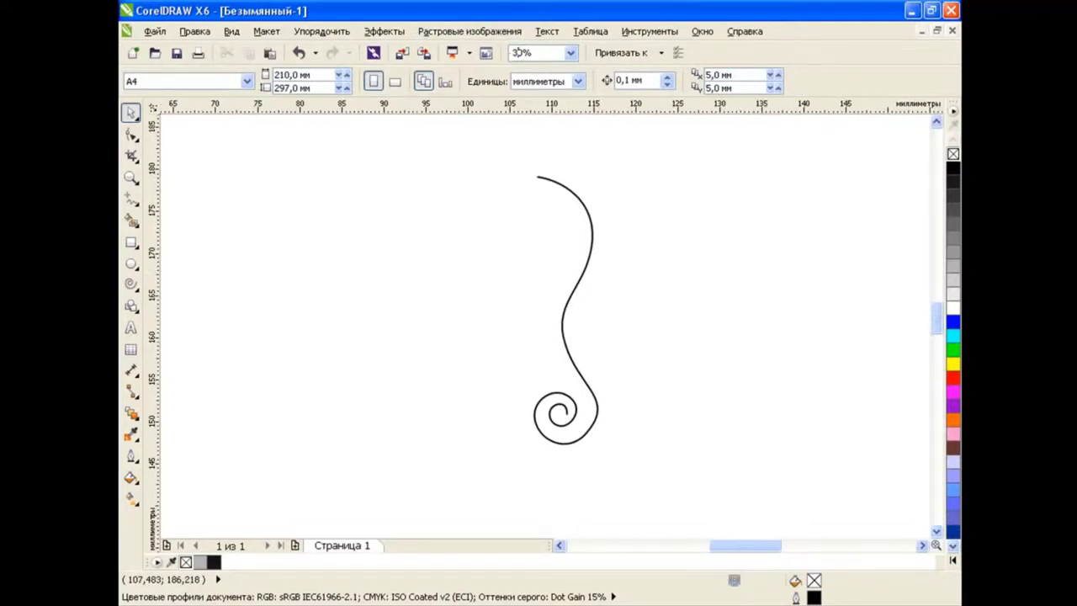
{"action": "type", "text": "0"}
{"action": "key", "text": "Return"}
- Make a slightly rotated duplicate of the curve
{"action": "left_click", "coordinate": [584, 276]}
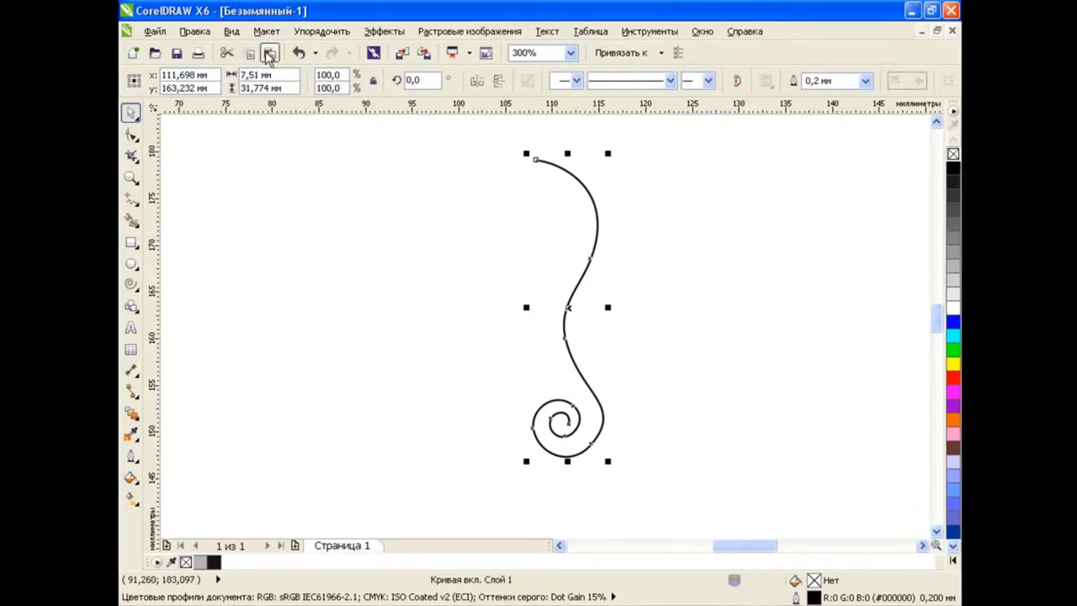
{"action": "left_click", "coordinate": [567, 308]}
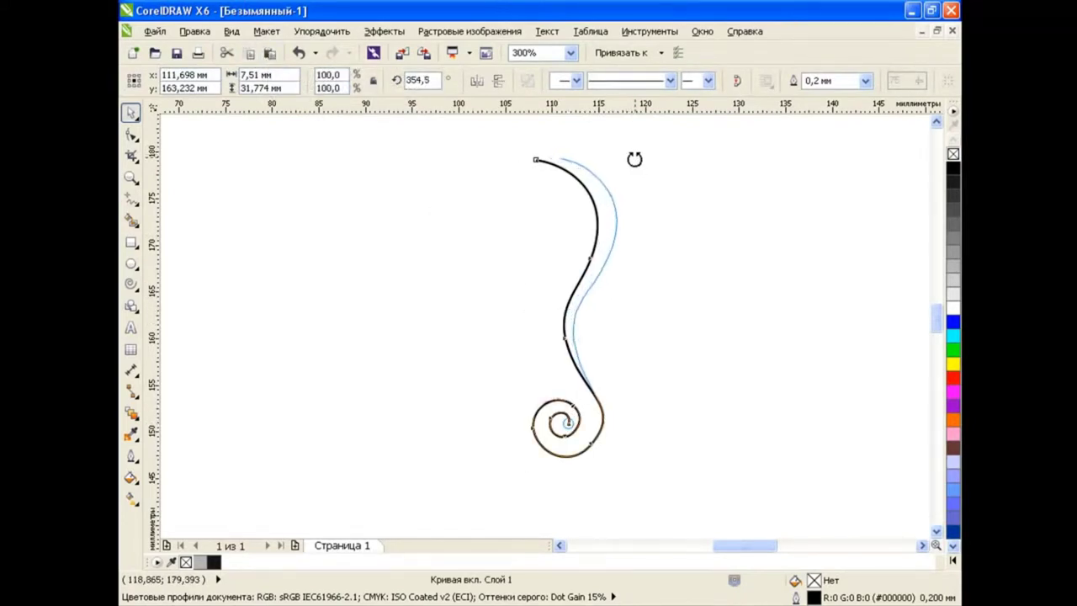
{"action": "left_click_drag", "start_coordinate": [611, 156], "coordinate": [637, 160]}
- Reshape the copy's nodes so it runs alongside the original, nesting its spiral
{"action": "key", "text": "F10"}
{"action": "left_click_drag", "start_coordinate": [559, 158], "coordinate": [561, 159]}
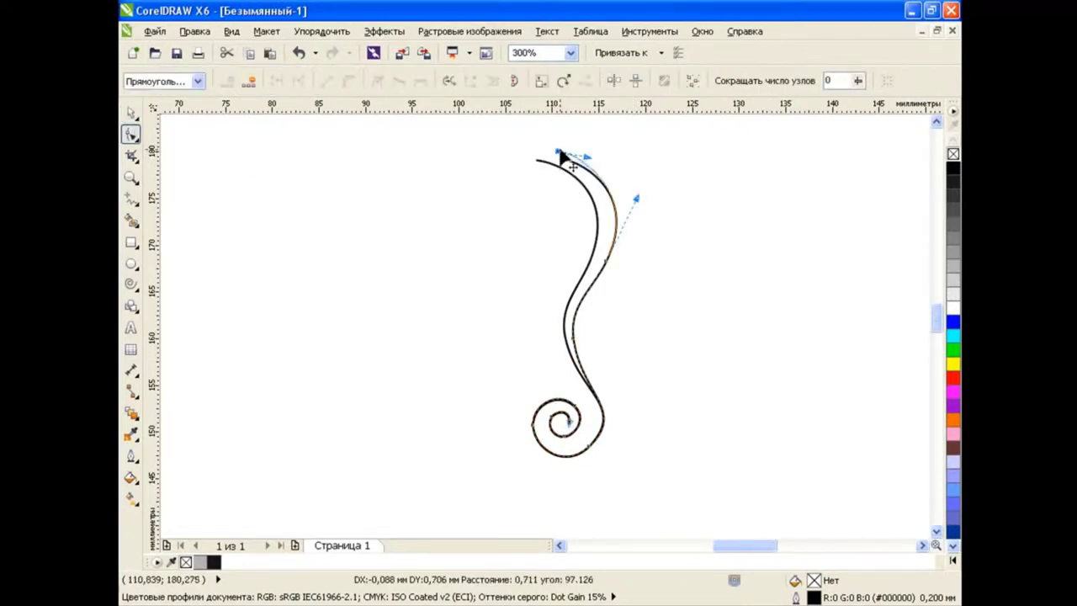
{"action": "scroll", "coordinate": [620, 515], "scroll_direction": "up", "scroll_amount": 1}
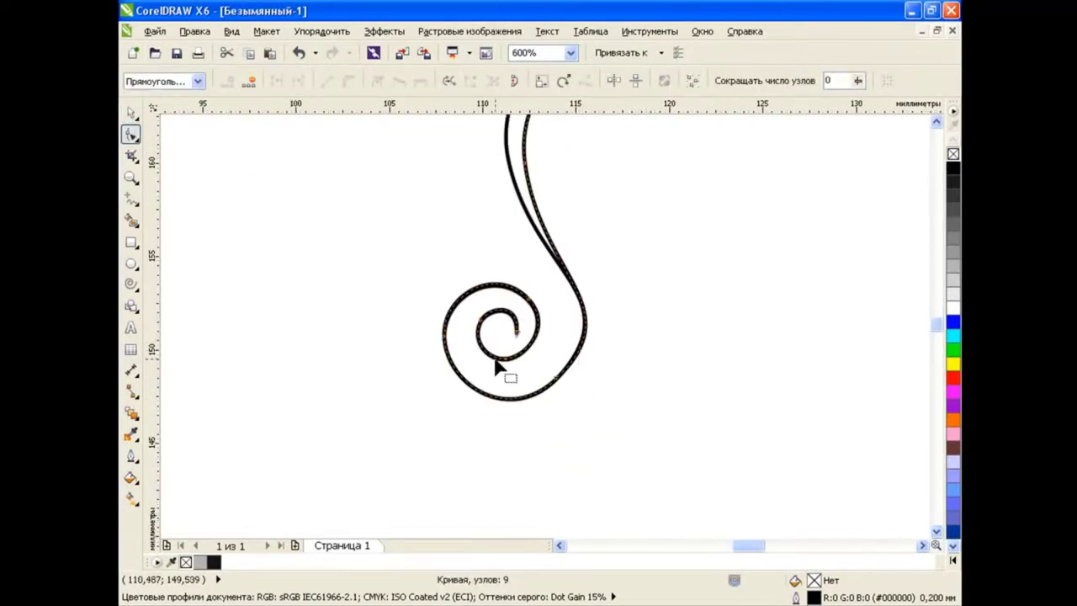
{"action": "left_click_drag", "start_coordinate": [560, 383], "coordinate": [661, 308]}
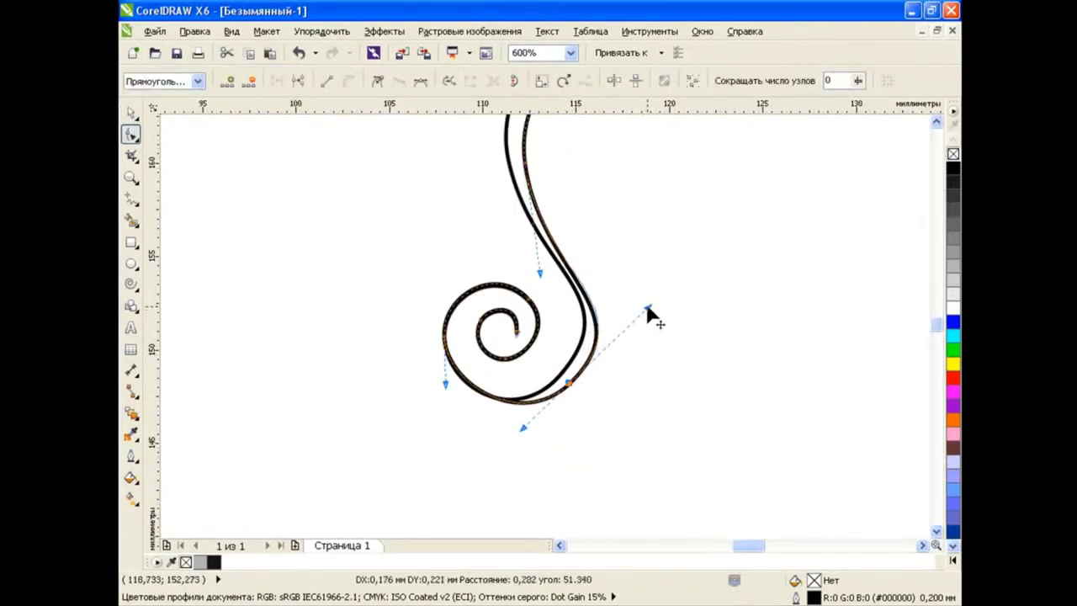
{"action": "left_click_drag", "start_coordinate": [572, 384], "coordinate": [493, 396]}
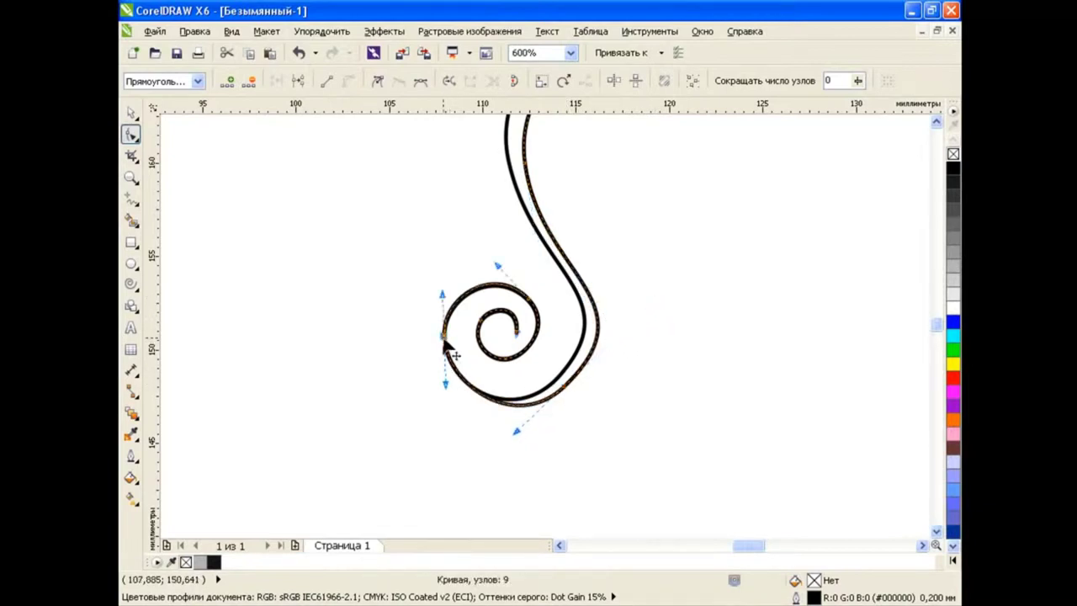
{"action": "left_click_drag", "start_coordinate": [450, 348], "coordinate": [469, 405]}
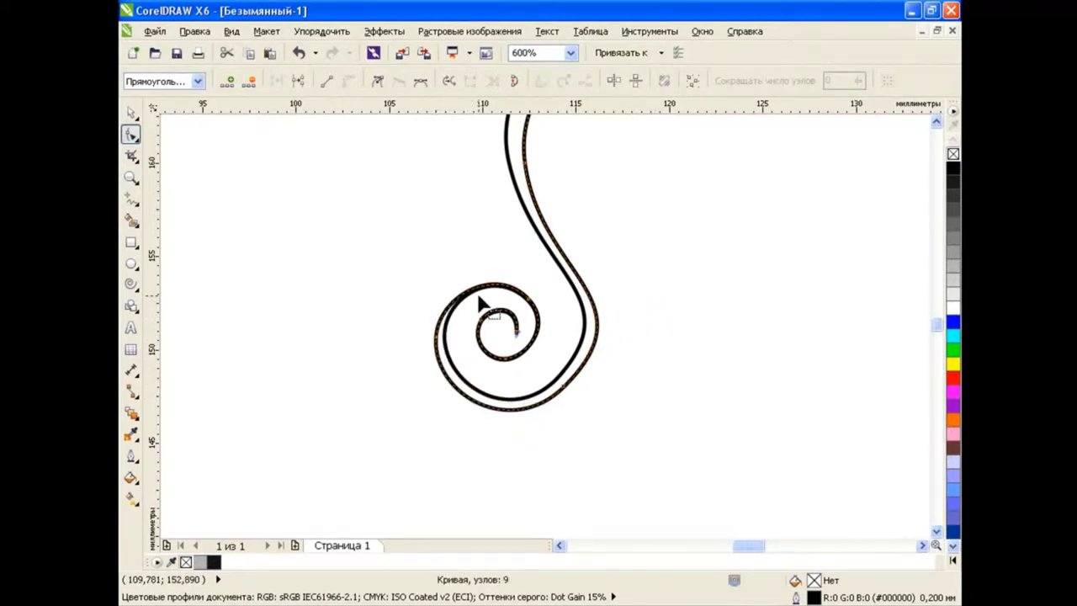
{"action": "scroll", "coordinate": [499, 335], "scroll_direction": "up", "scroll_amount": 2}
{"action": "left_click_drag", "start_coordinate": [647, 322], "coordinate": [680, 295]}
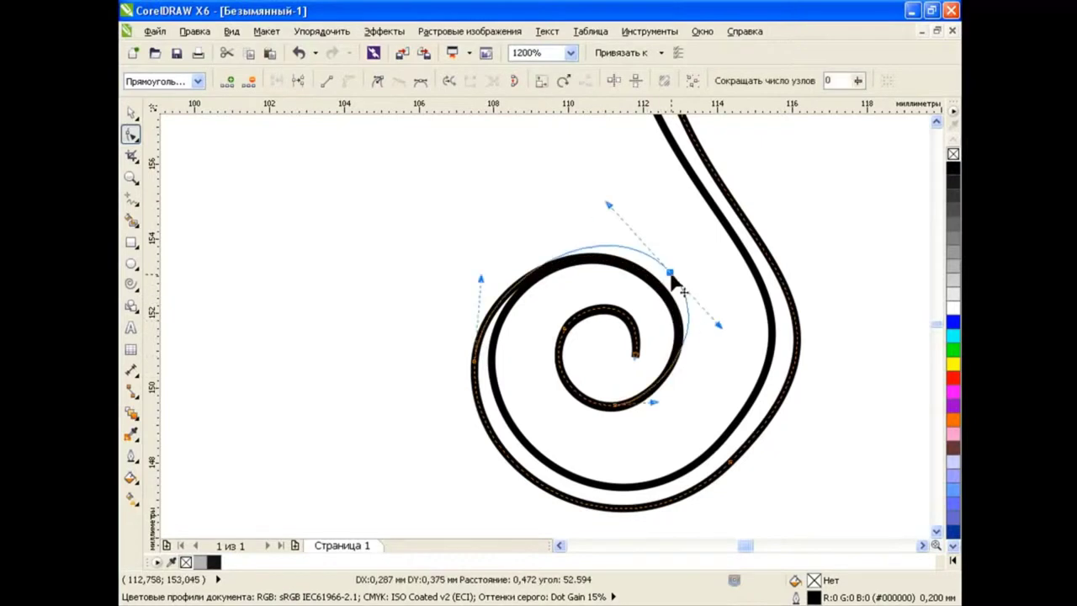
{"action": "scroll", "coordinate": [613, 211], "scroll_direction": "down", "scroll_amount": 4}
{"action": "key", "text": "space"}
- Pull the curves' top end nodes together to close the top of the tail
{"action": "left_click", "coordinate": [578, 187]}
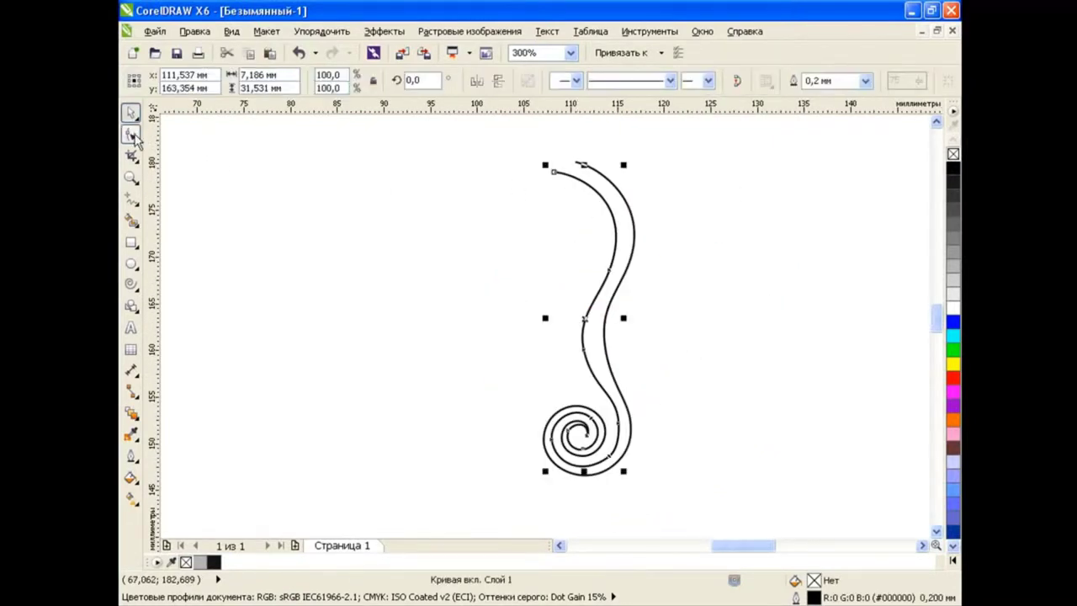
{"action": "key", "text": "F10"}
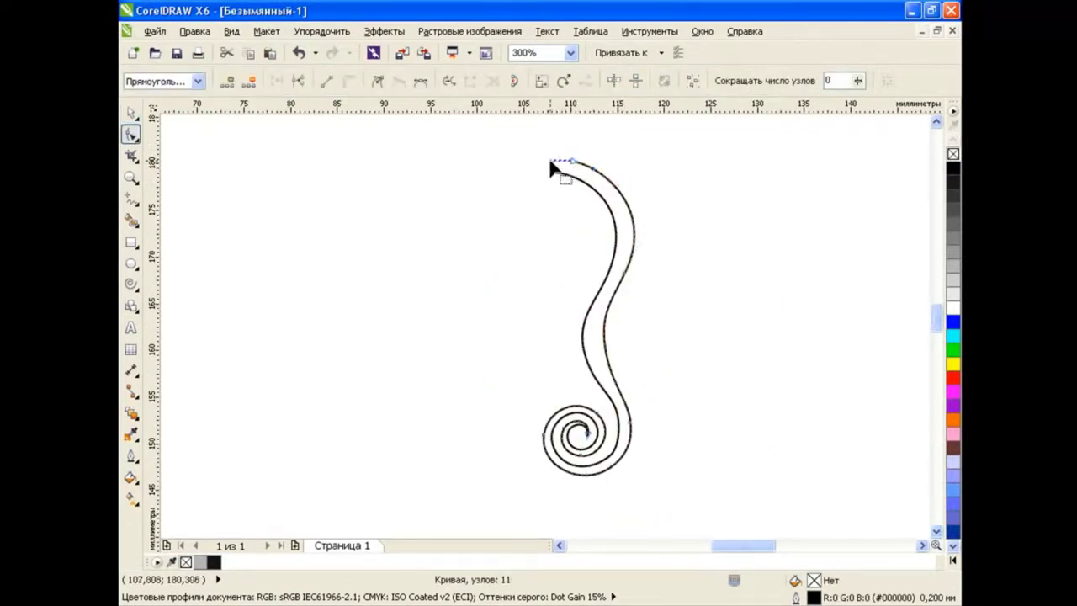
{"action": "mouse_move", "coordinate": [575, 162]}
{"action": "left_mouse_down"}
{"action": "mouse_move", "coordinate": [528, 202]}
{"action": "mouse_move", "coordinate": [529, 188]}
{"action": "left_mouse_up"}
{"action": "scroll", "coordinate": [559, 172], "scroll_direction": "up", "scroll_amount": 2}
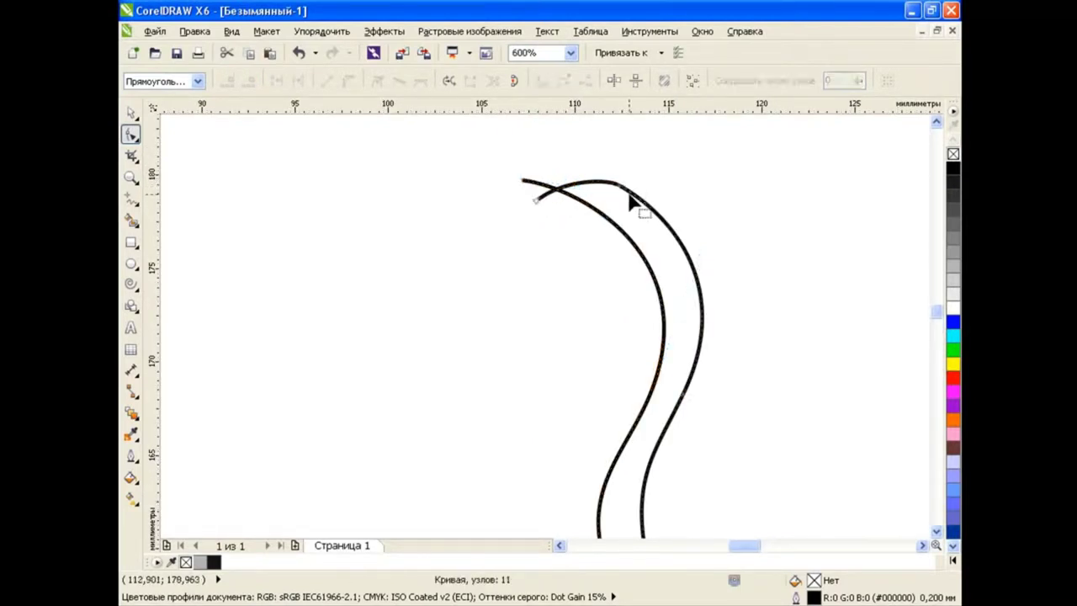
{"action": "mouse_move", "coordinate": [611, 183]}
{"action": "left_mouse_down"}
{"action": "mouse_move", "coordinate": [576, 165]}
{"action": "mouse_move", "coordinate": [543, 212]}
{"action": "mouse_move", "coordinate": [520, 180]}
{"action": "mouse_move", "coordinate": [552, 175]}
{"action": "left_mouse_up"}
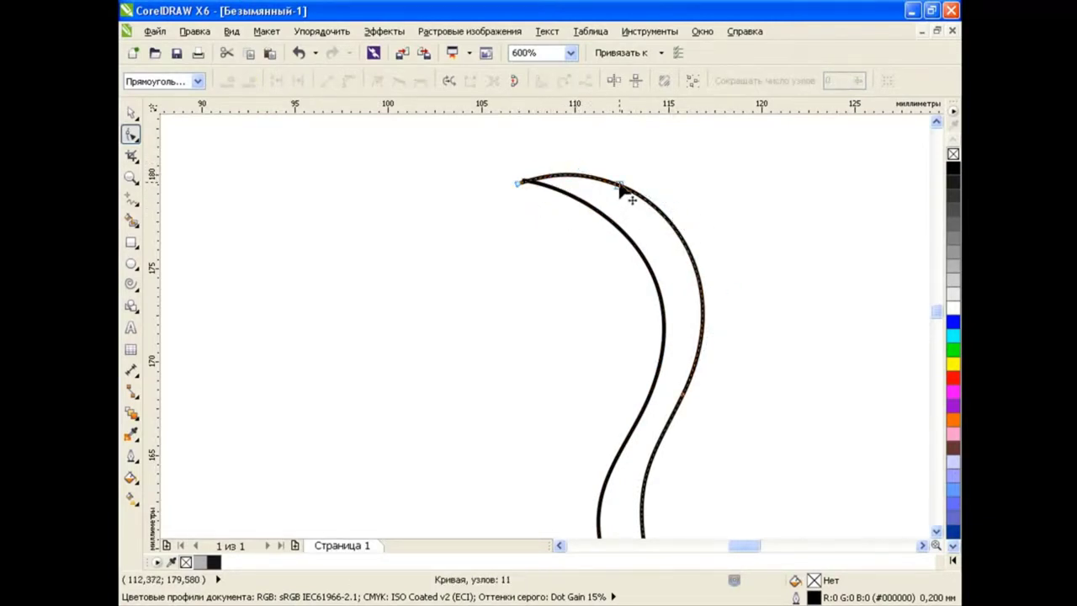
{"action": "left_click_drag", "start_coordinate": [620, 188], "coordinate": [623, 187]}
{"action": "left_click_drag", "start_coordinate": [522, 190], "coordinate": [520, 185]}
{"action": "mouse_move", "coordinate": [937, 312]}
{"action": "left_mouse_down"}
{"action": "mouse_move", "coordinate": [937, 336]}
{"action": "mouse_move", "coordinate": [938, 327]}
{"action": "left_mouse_up"}
{"action": "scroll", "coordinate": [545, 387], "scroll_direction": "up", "scroll_amount": 2}
- Delete the spiral's inner end node and Smart Fill the enclosed area grey
{"action": "left_click", "coordinate": [515, 374]}
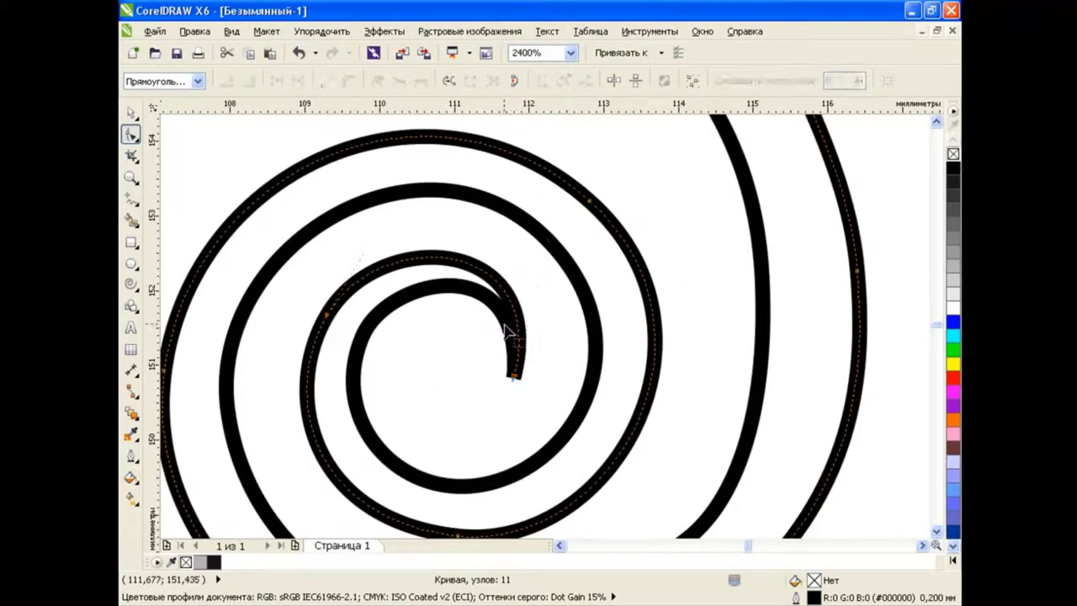
{"action": "key", "text": "Delete"}
{"action": "scroll", "coordinate": [530, 379], "scroll_direction": "down", "scroll_amount": 2}
{"action": "left_click", "coordinate": [132, 219]}
{"action": "left_click", "coordinate": [549, 229]}
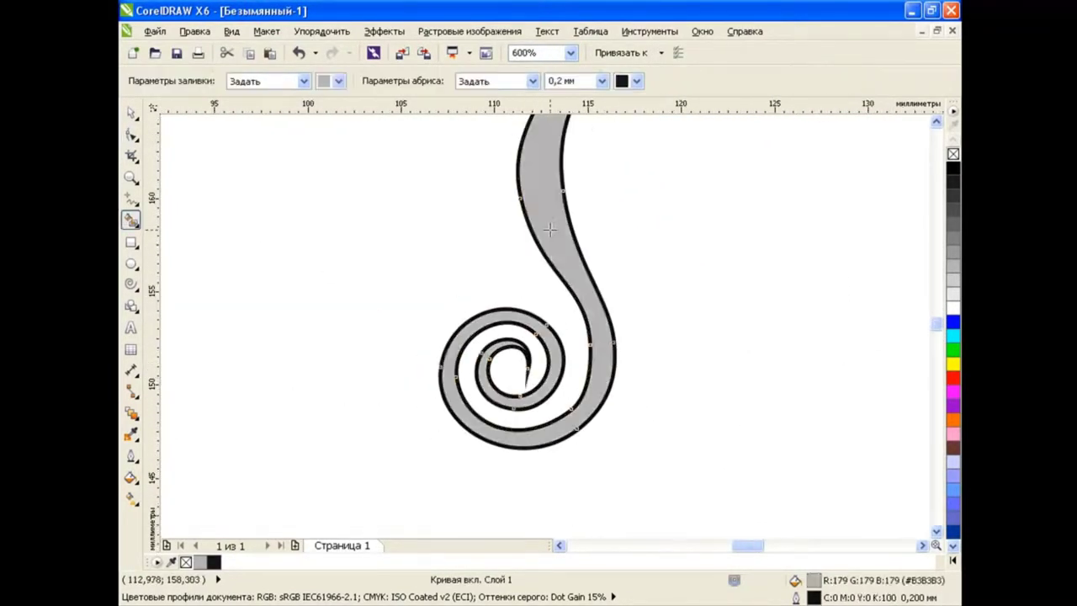
{"action": "scroll", "coordinate": [548, 229], "scroll_direction": "down", "scroll_amount": 1}
{"action": "left_click_drag", "start_coordinate": [939, 354], "coordinate": [939, 331]}
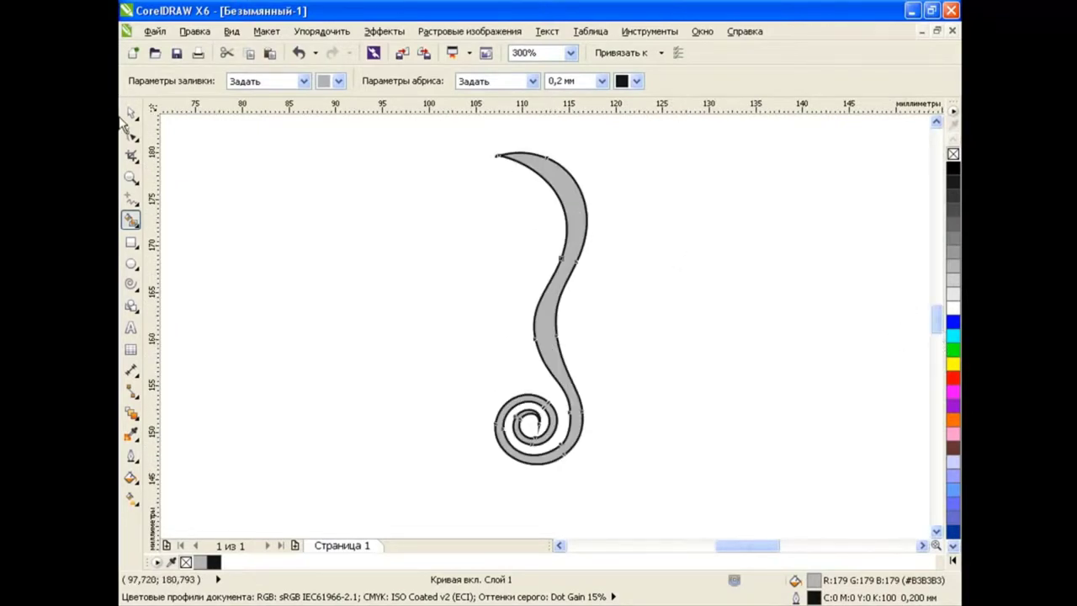
{"action": "left_click", "coordinate": [131, 112]}
- Move the grey tail aside, select the leftover outlines, and draw an oval beside it
{"action": "left_click_drag", "start_coordinate": [560, 187], "coordinate": [678, 202]}
{"action": "left_click", "coordinate": [573, 283]}
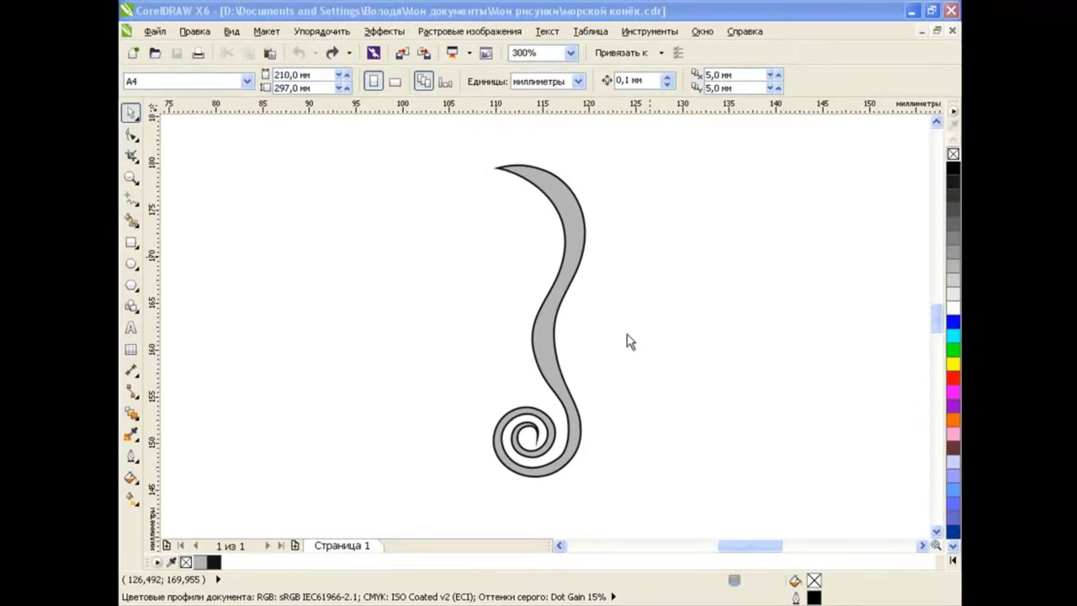
{"action": "left_click", "coordinate": [130, 264]}
{"action": "left_click_drag", "start_coordinate": [476, 187], "coordinate": [629, 398]}
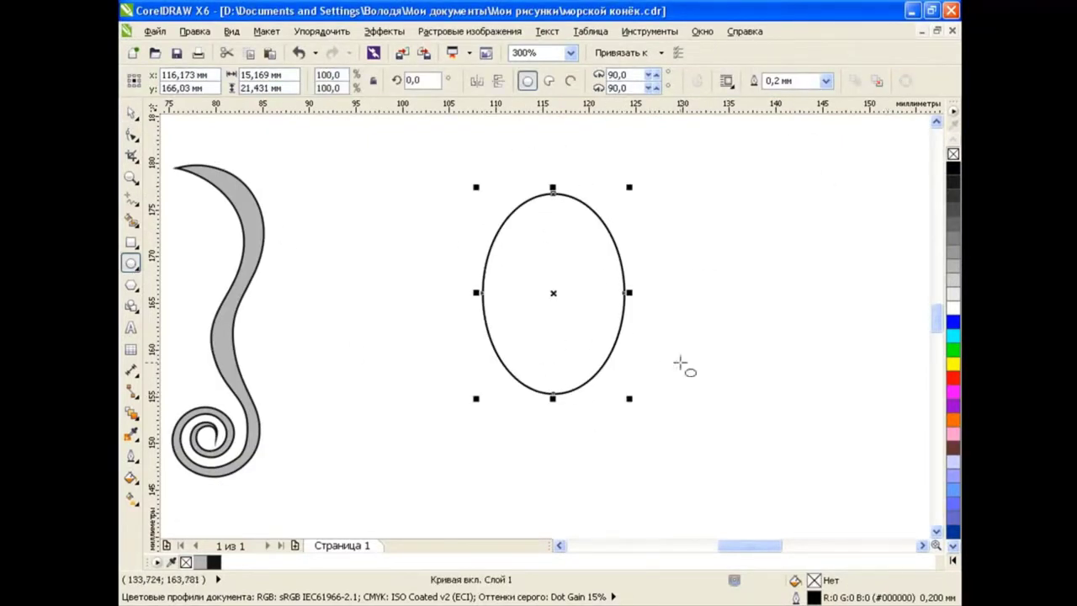
- Drag the oval's four nodes to rough out an egg-like shape
{"action": "left_click", "coordinate": [130, 134]}
{"action": "left_click_drag", "start_coordinate": [553, 398], "coordinate": [561, 353]}
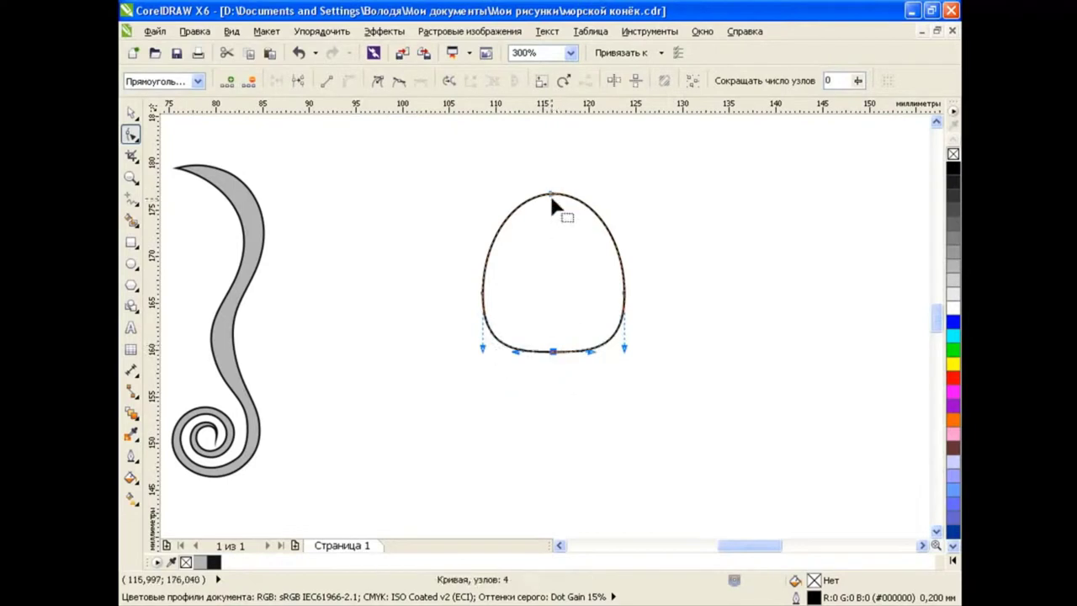
{"action": "left_click_drag", "start_coordinate": [549, 192], "coordinate": [524, 143]}
{"action": "left_click_drag", "start_coordinate": [484, 242], "coordinate": [480, 300]}
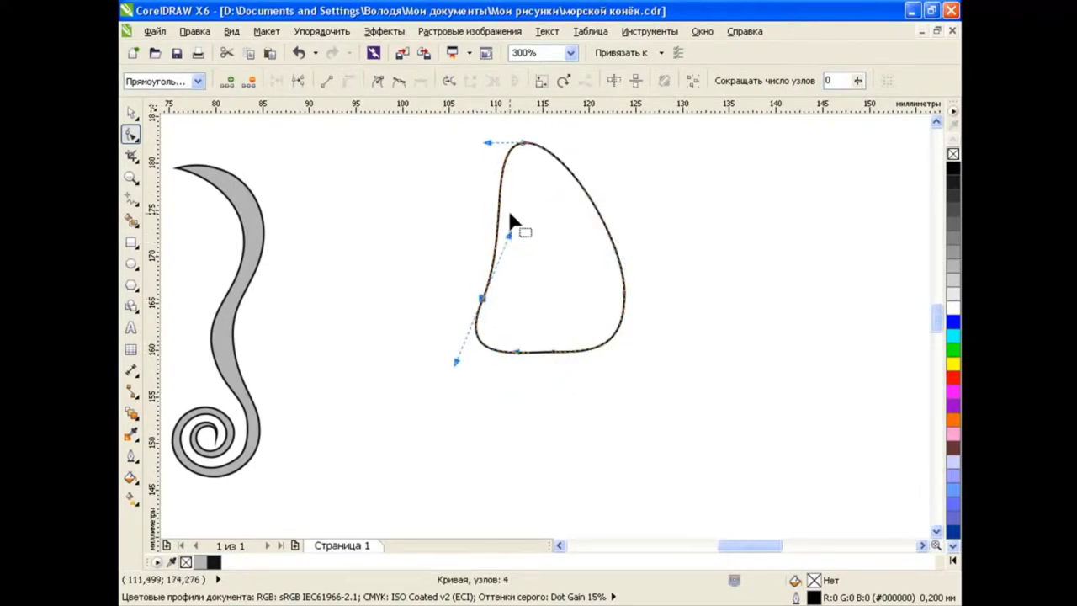
{"action": "left_click_drag", "start_coordinate": [562, 348], "coordinate": [552, 357]}
{"action": "left_click_drag", "start_coordinate": [624, 295], "coordinate": [624, 271]}
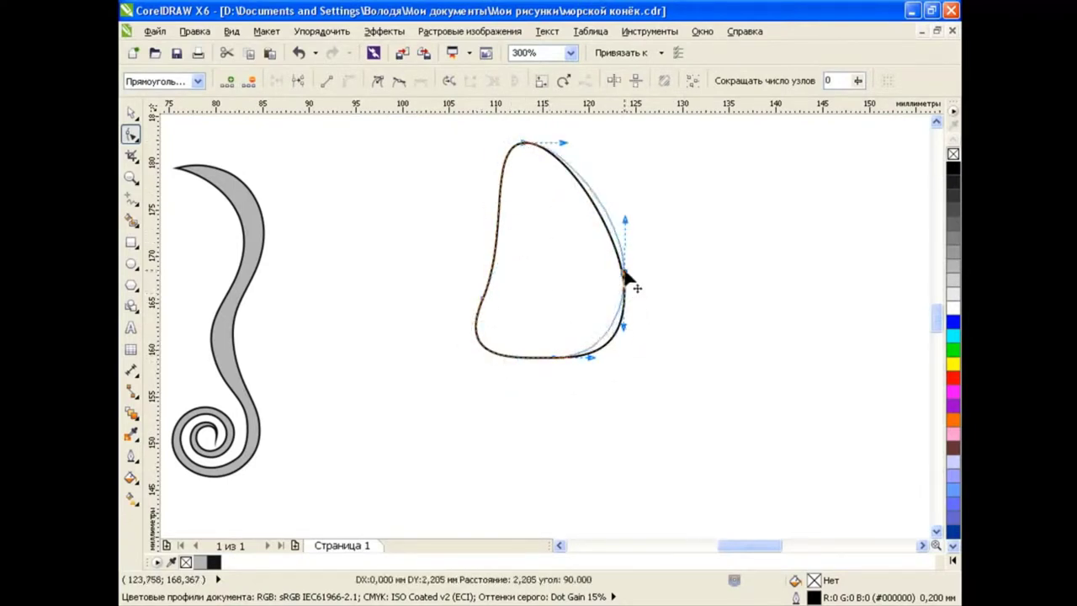
- Refine the egg's lower-left, top and bottom curves, then select the shape
{"action": "left_click", "coordinate": [482, 299]}
{"action": "left_click_drag", "start_coordinate": [511, 293], "coordinate": [488, 289]}
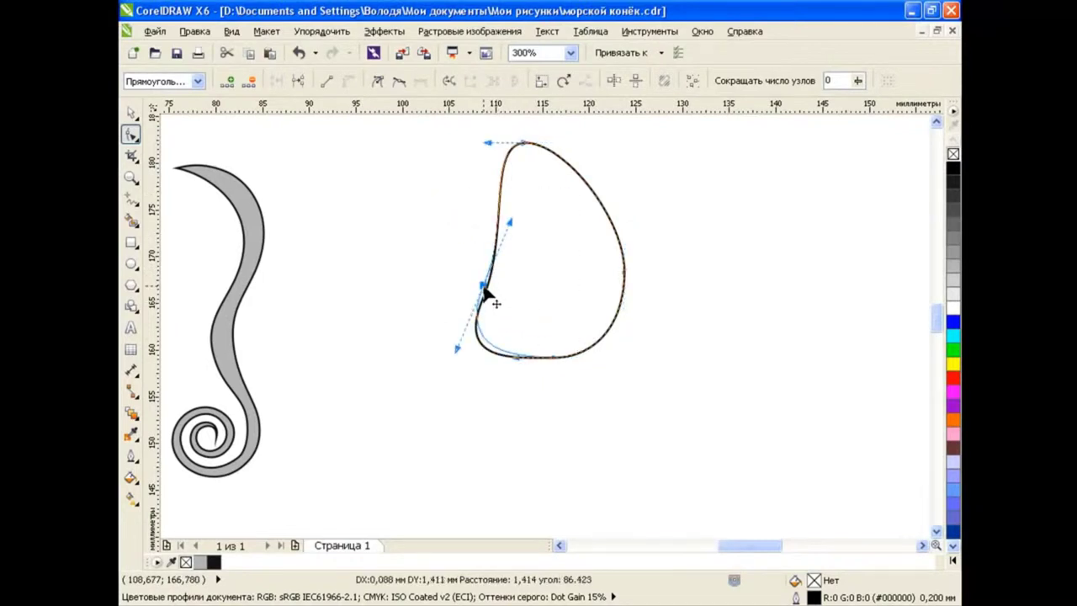
{"action": "left_click", "coordinate": [524, 143]}
{"action": "left_click_drag", "start_coordinate": [563, 143], "coordinate": [565, 139]}
{"action": "left_click", "coordinate": [545, 363]}
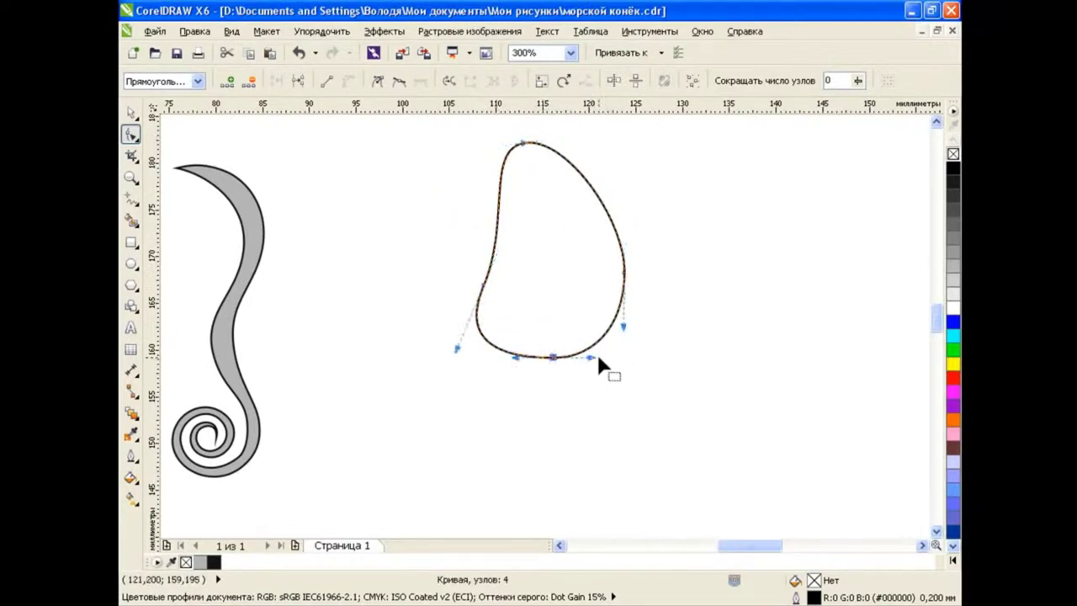
{"action": "left_click", "coordinate": [130, 114]}
{"action": "left_click", "coordinate": [625, 286]}
- Fill the egg shape light blue with Uniform Fill
{"action": "left_click", "coordinate": [130, 477]}
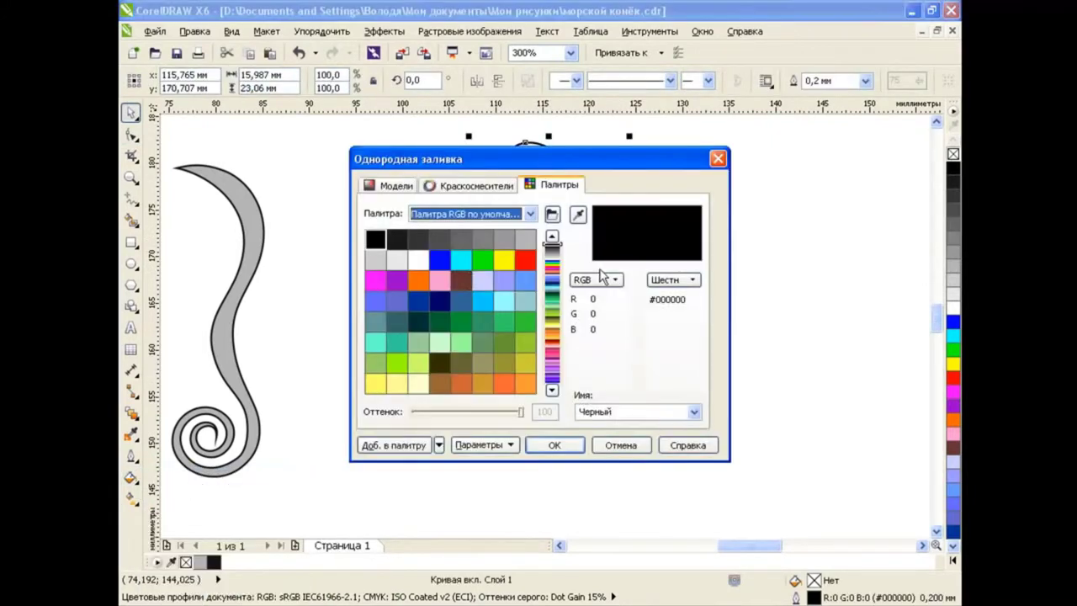
{"action": "left_click", "coordinate": [526, 280]}
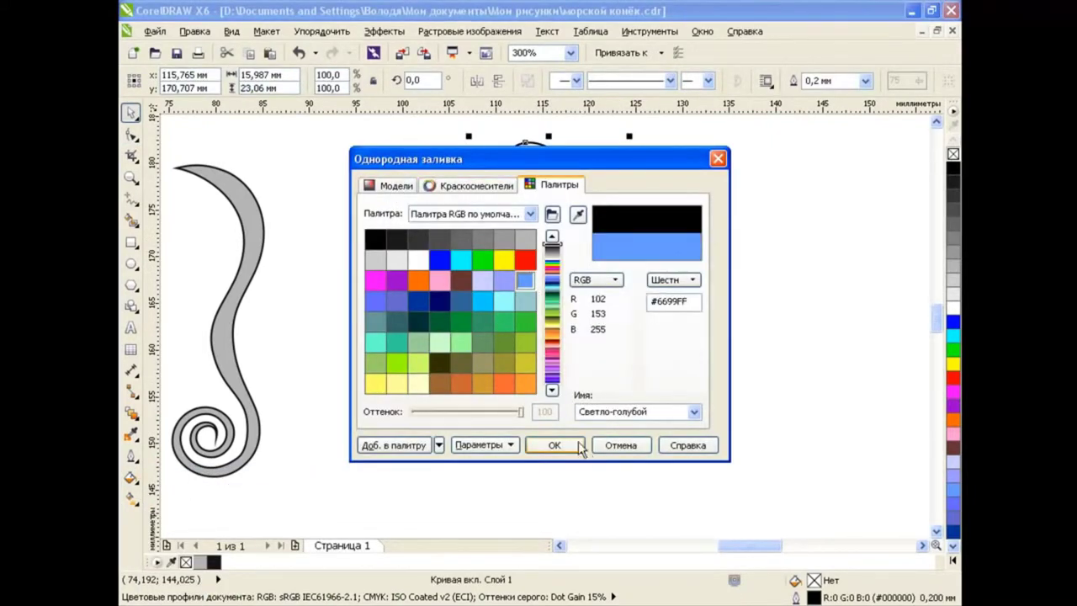
{"action": "left_click", "coordinate": [555, 445]}
- Paste a smaller centred copy inside the blue egg and stretch it taller
{"action": "left_click", "coordinate": [509, 187]}
{"action": "key", "text": "ctrl+c"}
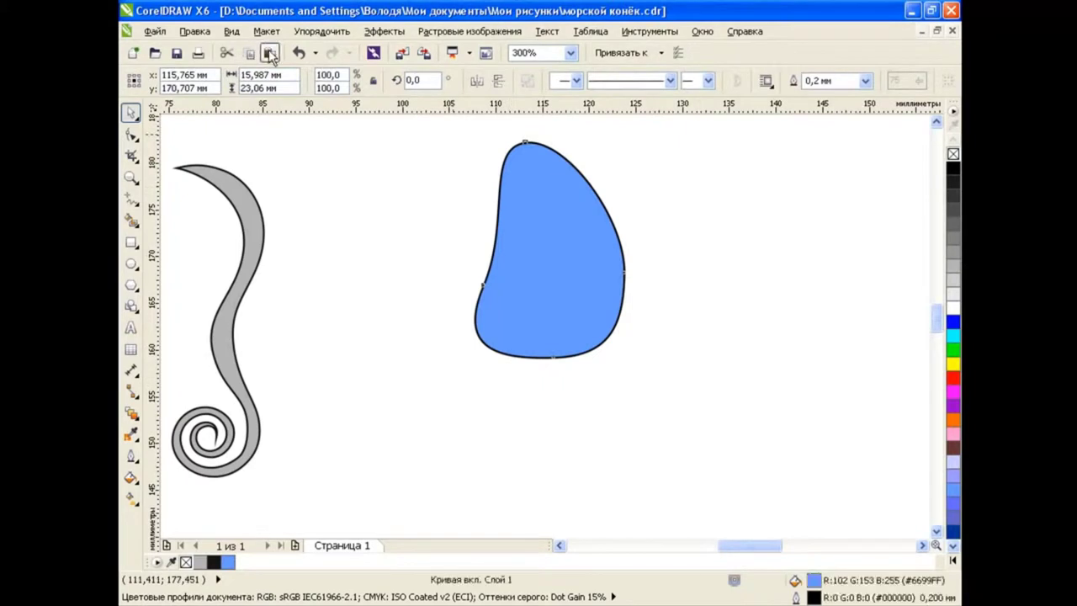
{"action": "key", "text": "ctrl+v"}
{"action": "left_click_drag", "start_coordinate": [629, 137], "coordinate": [604, 173]}
{"action": "left_click_drag", "start_coordinate": [549, 329], "coordinate": [549, 347]}
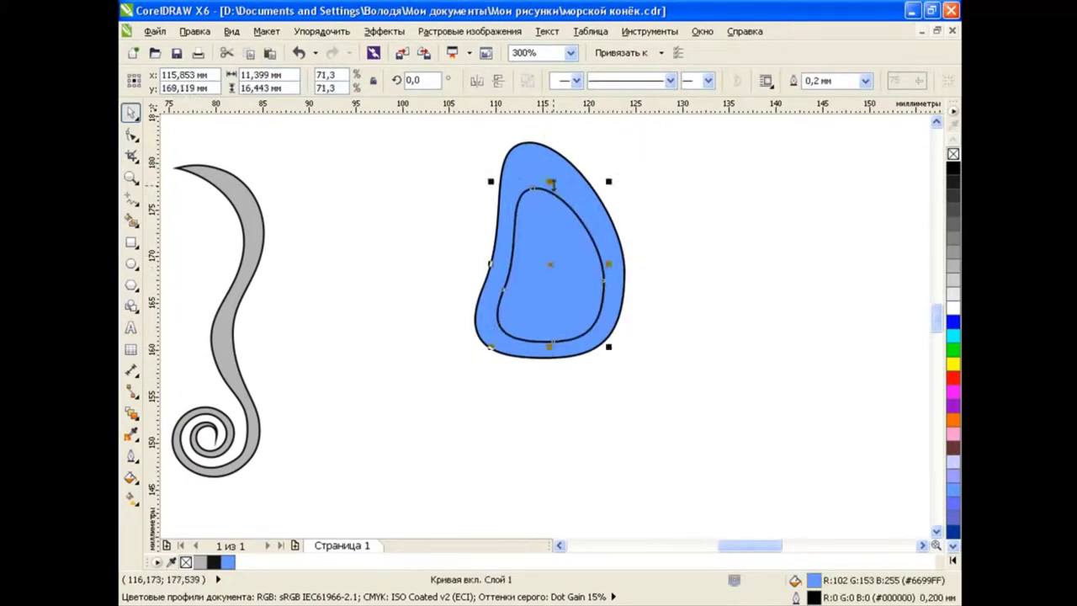
- Fill the inner copy a darker blue, #2967E3
{"action": "left_click", "coordinate": [130, 477]}
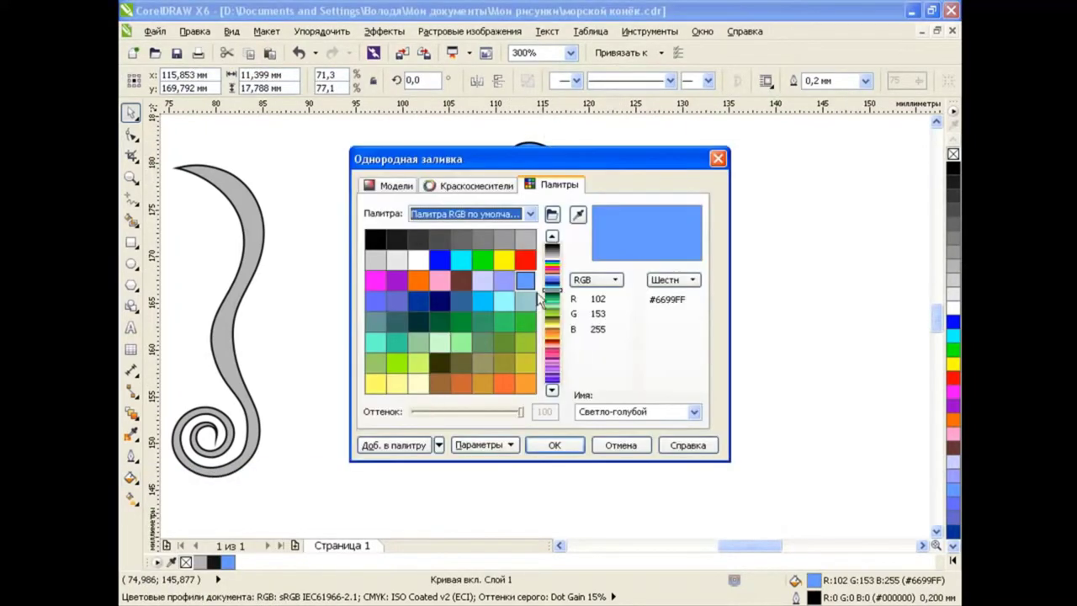
{"action": "left_click", "coordinate": [377, 182]}
{"action": "left_click", "coordinate": [508, 253]}
{"action": "left_click", "coordinate": [555, 444]}
{"action": "left_click", "coordinate": [594, 455]}
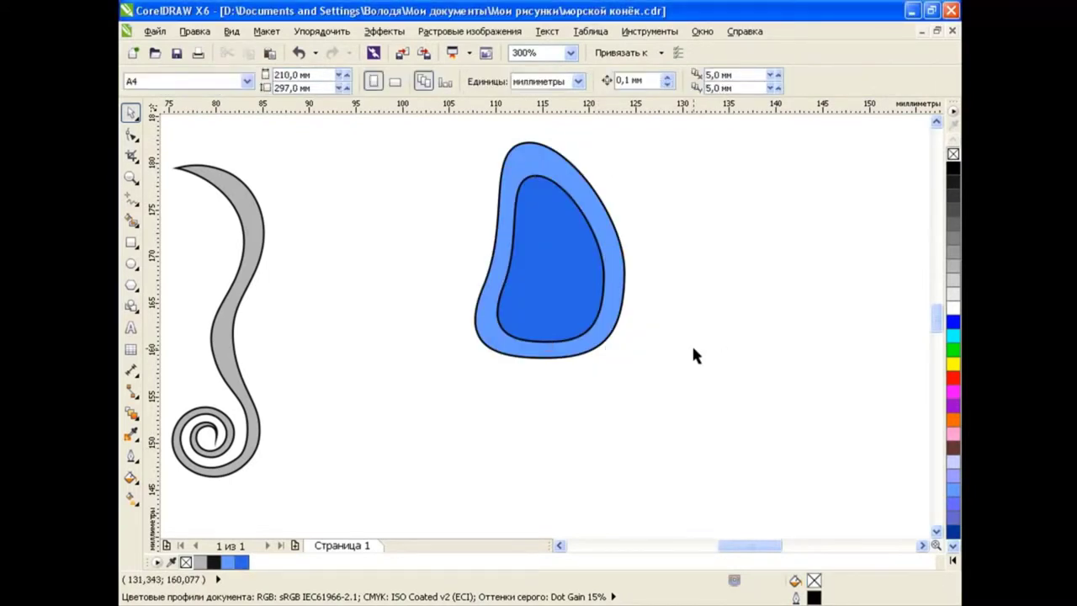
- Make a third, smaller copy inside the dark-blue shape, narrowed and stretched taller
{"action": "left_click", "coordinate": [552, 252]}
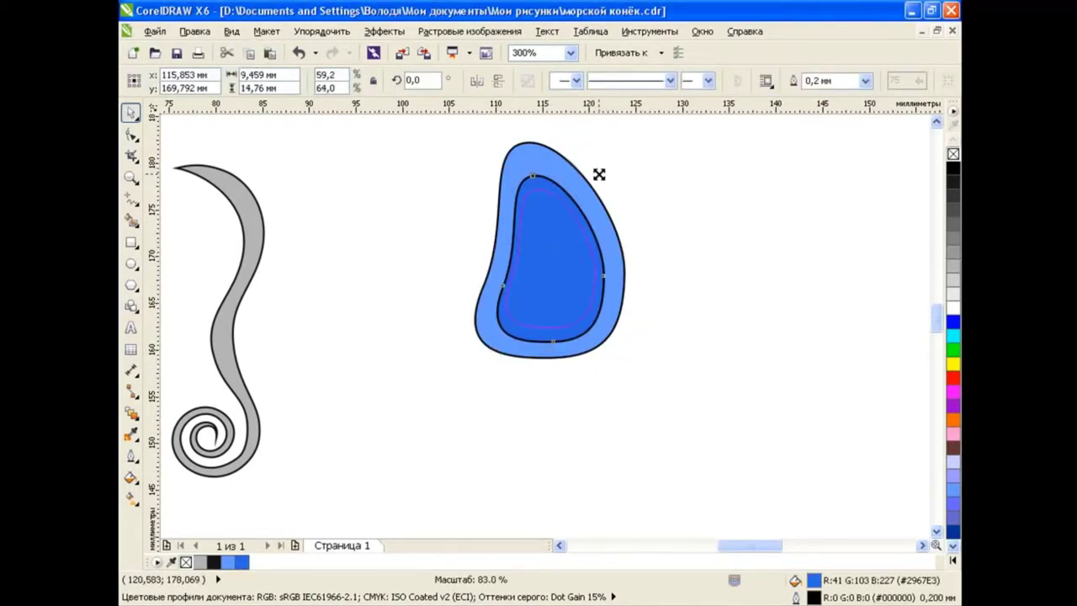
{"action": "left_click_drag", "start_coordinate": [609, 168], "coordinate": [598, 184]}
{"action": "left_click_drag", "start_coordinate": [502, 258], "coordinate": [511, 258]}
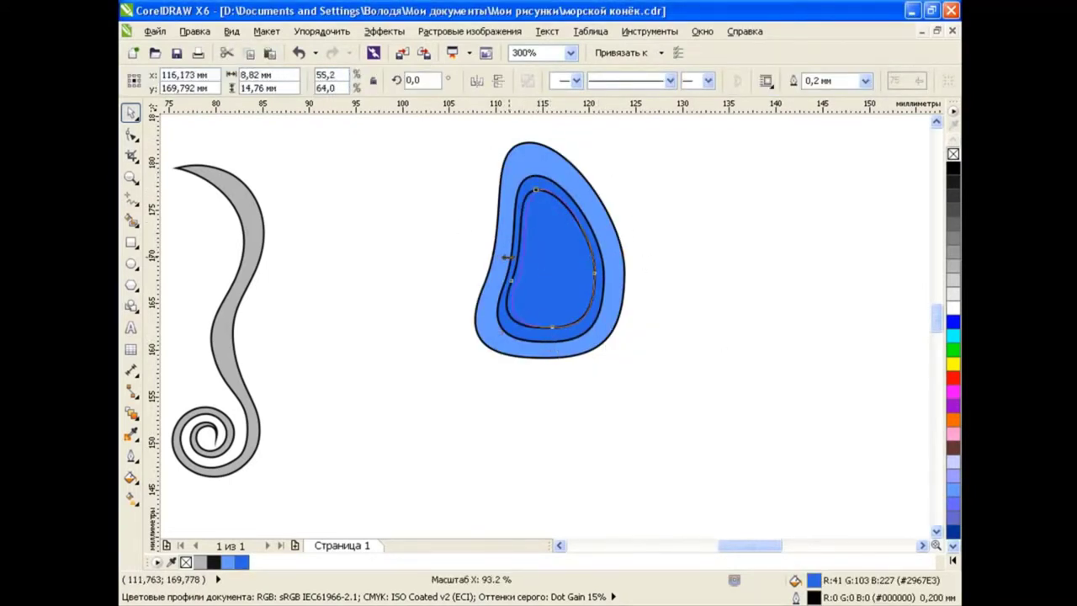
{"action": "left_click", "coordinate": [599, 182]}
{"action": "left_click", "coordinate": [553, 252]}
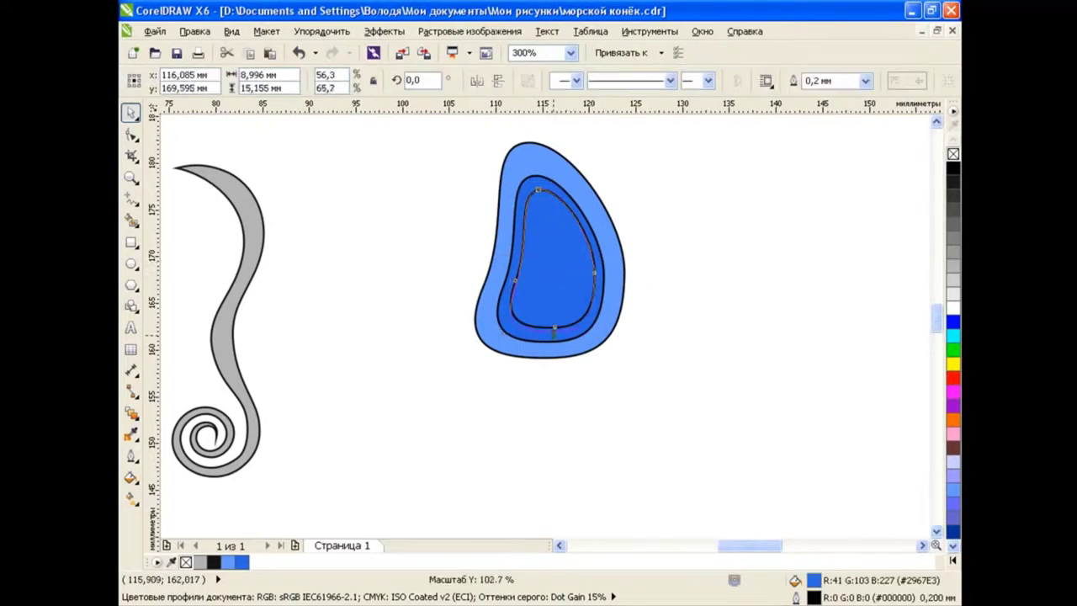
{"action": "left_click_drag", "start_coordinate": [551, 182], "coordinate": [555, 179]}
{"action": "left_click", "coordinate": [745, 281]}
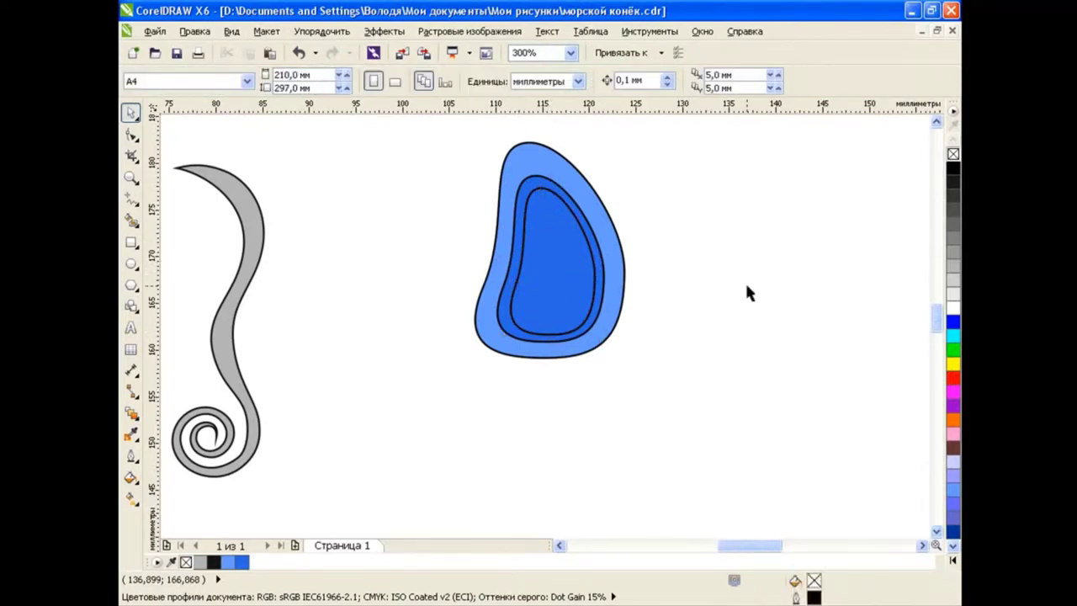
{"action": "left_click", "coordinate": [552, 253]}
{"action": "left_click", "coordinate": [131, 478]}
{"action": "left_click", "coordinate": [172, 477]}
- Fill the innermost shape orange, RGB 255, 90, 0
{"action": "double_click", "coordinate": [592, 301]}
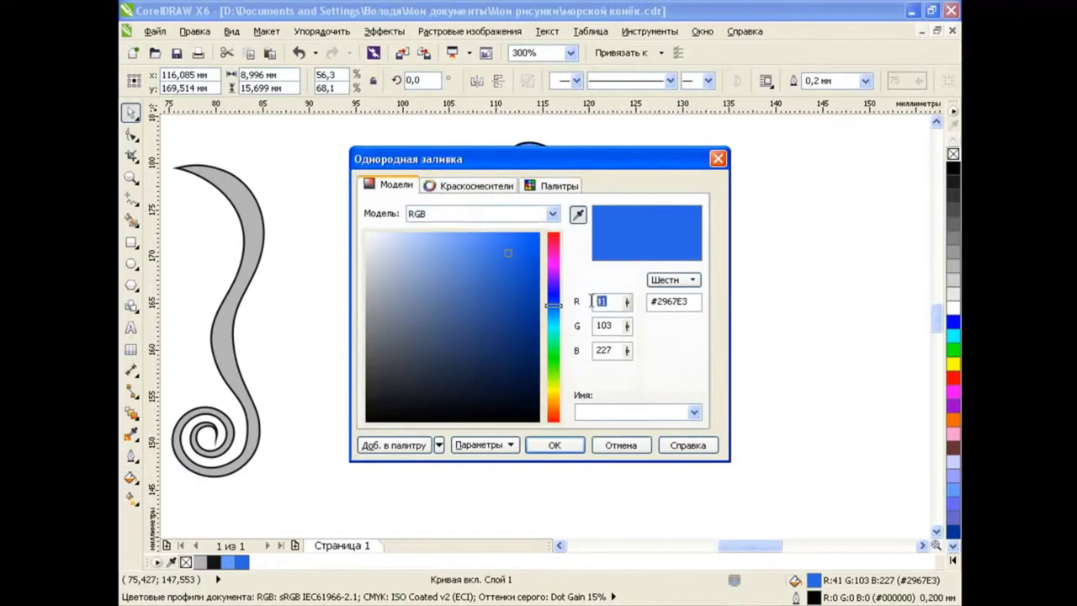
{"action": "key", "text": "Tab"}
{"action": "type", "text": "90"}
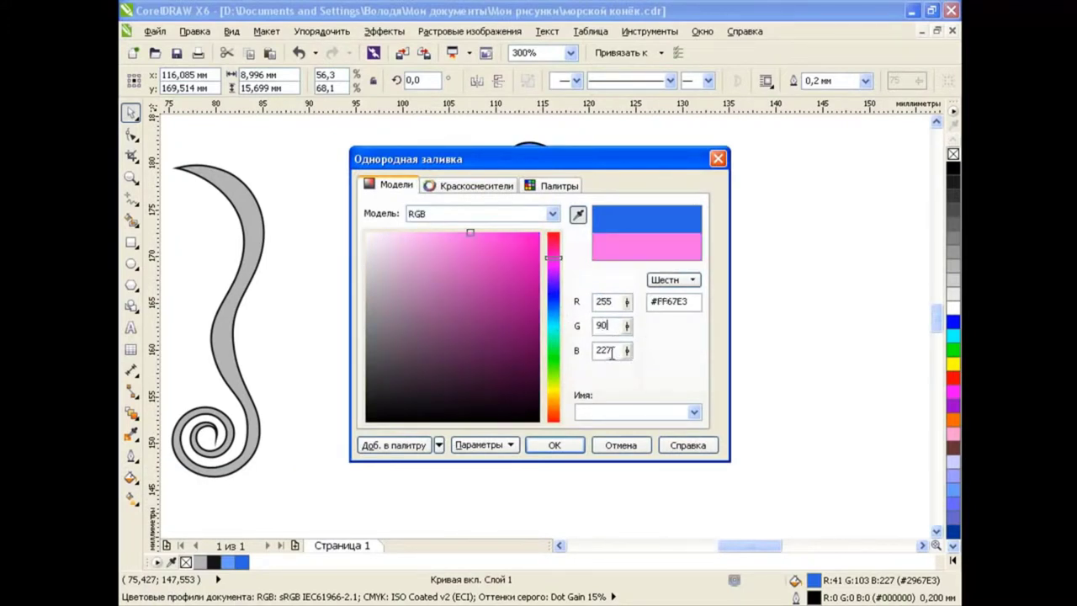
{"action": "type", "text": "0"}
{"action": "key", "text": "Tab"}
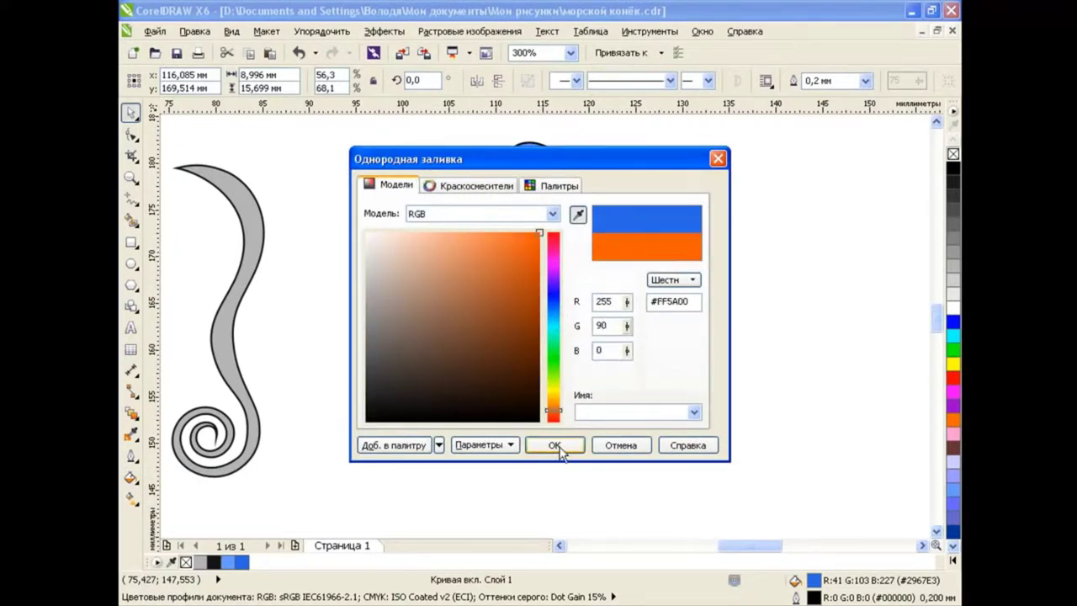
{"action": "left_click", "coordinate": [559, 446]}
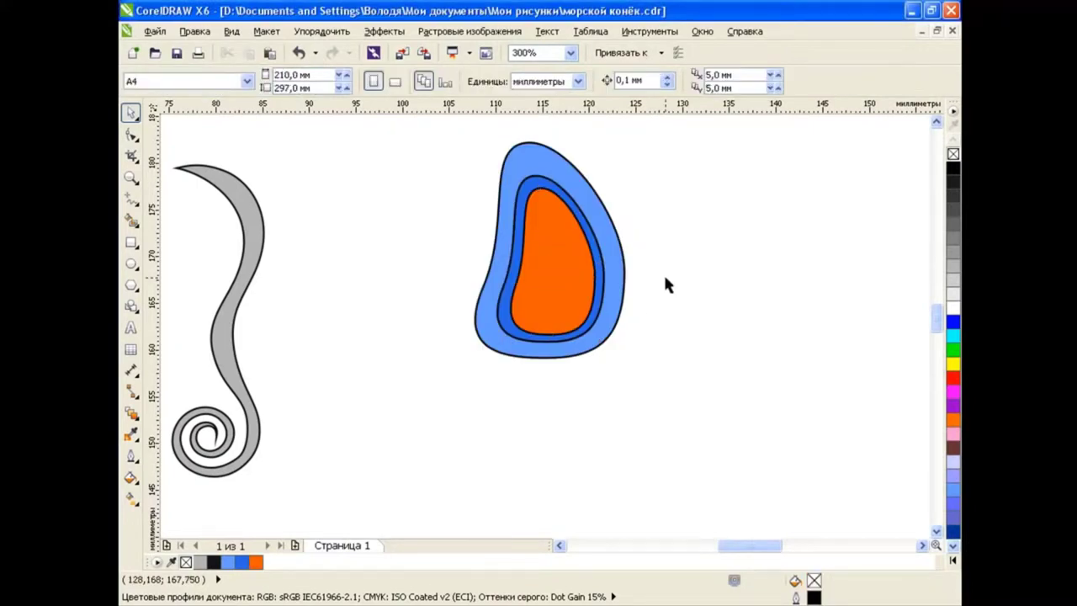
- Turn the orange fill into a radial gradient centred upper left with a light-orange second colour
{"action": "key", "text": "g"}
{"action": "left_click", "coordinate": [250, 80]}
{"action": "left_click", "coordinate": [181, 128]}
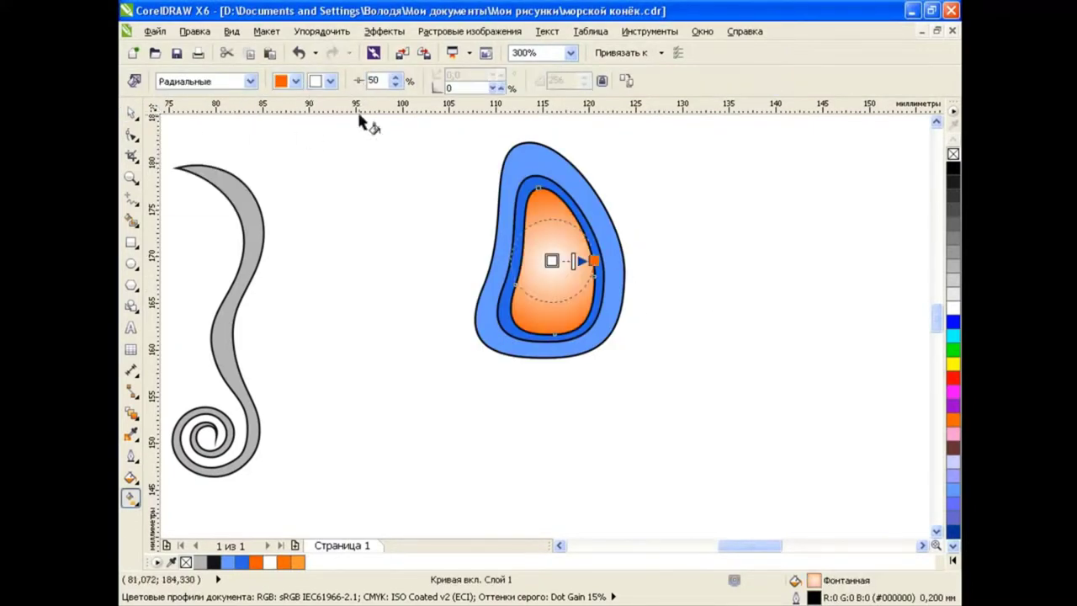
{"action": "left_click_drag", "start_coordinate": [551, 260], "coordinate": [526, 201]}
{"action": "left_click_drag", "start_coordinate": [594, 261], "coordinate": [552, 227]}
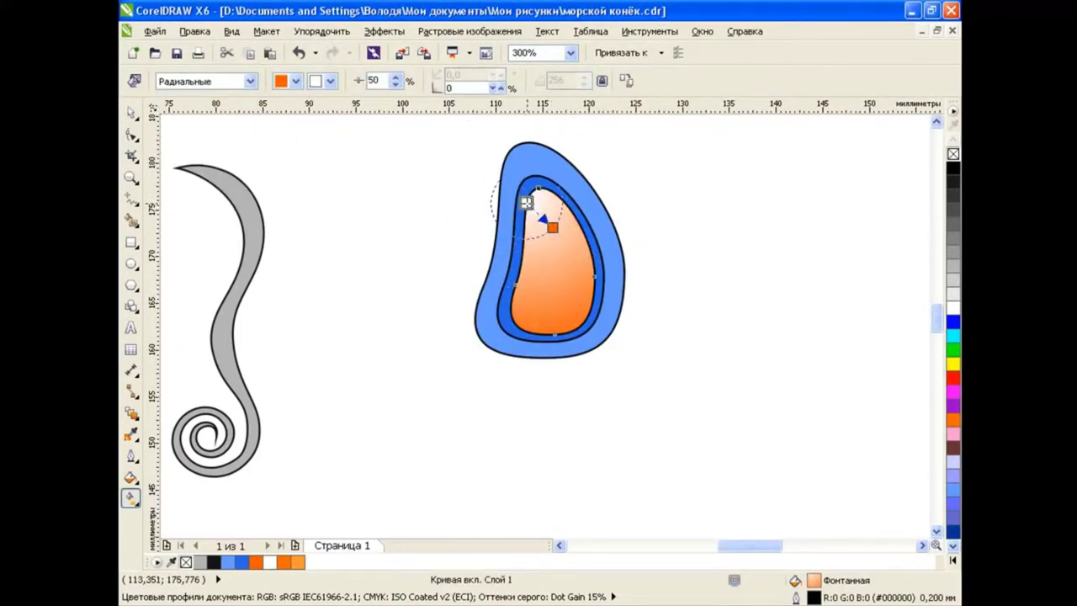
{"action": "left_click", "coordinate": [331, 81]}
{"action": "scroll", "coordinate": [352, 143], "scroll_direction": "down", "scroll_amount": 2}
{"action": "scroll", "coordinate": [352, 151], "scroll_direction": "down", "scroll_amount": 2}
{"action": "left_click", "coordinate": [352, 158]}
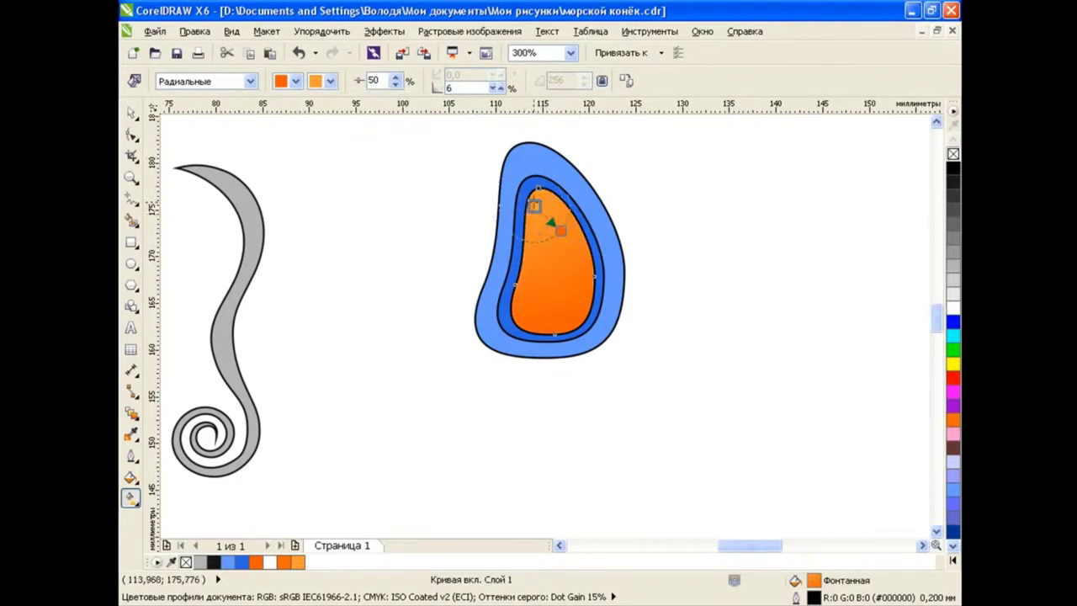
- Adjust the gradient's centre and end and use a lighter orange second colour
{"action": "mouse_move", "coordinate": [552, 227]}
{"action": "left_mouse_down"}
{"action": "mouse_move", "coordinate": [571, 259]}
{"action": "mouse_move", "coordinate": [564, 245]}
{"action": "left_mouse_up"}
{"action": "left_click_drag", "start_coordinate": [538, 204], "coordinate": [531, 204]}
{"action": "left_click", "coordinate": [330, 81]}
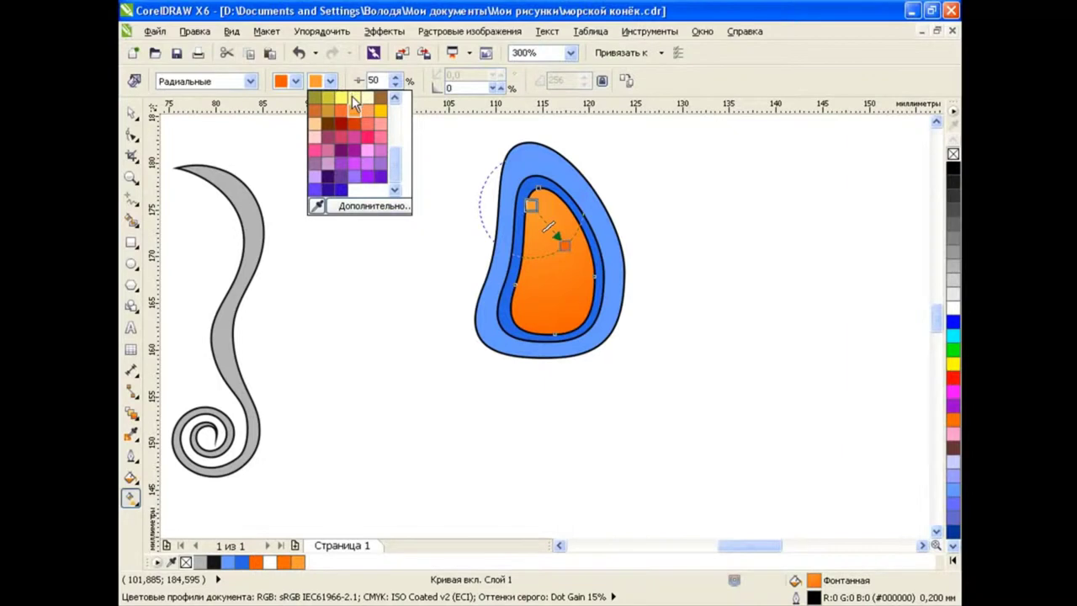
{"action": "left_click", "coordinate": [352, 96]}
{"action": "left_click_drag", "start_coordinate": [564, 245], "coordinate": [556, 242]}
- Draw a Bezier curve across the blue egg, bent along its left side
{"action": "key", "text": "space"}
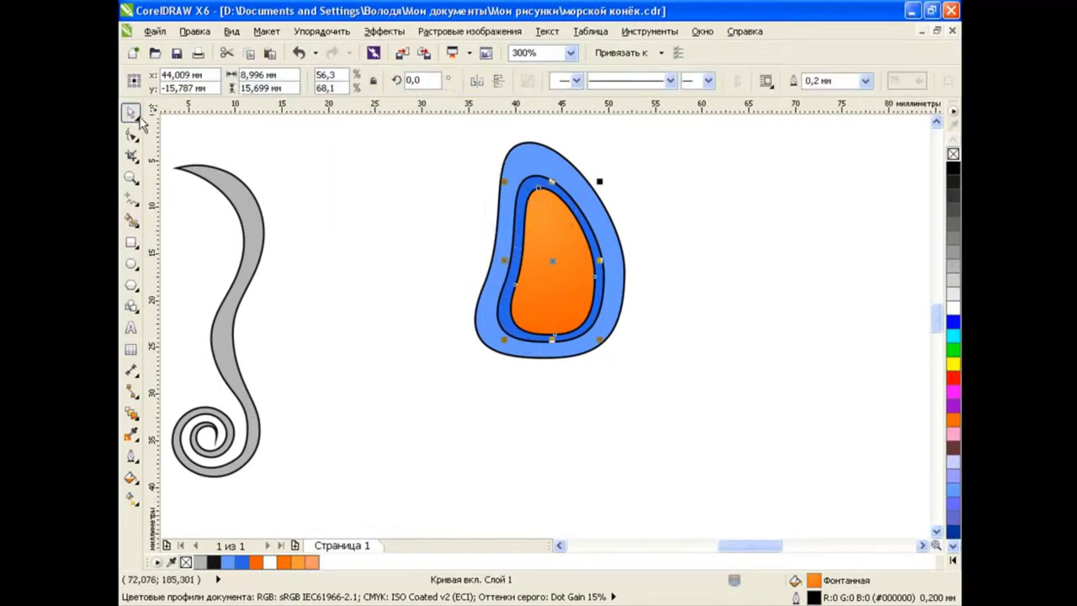
{"action": "left_click", "coordinate": [702, 295]}
{"action": "key", "text": "F5"}
{"action": "left_click", "coordinate": [482, 362]}
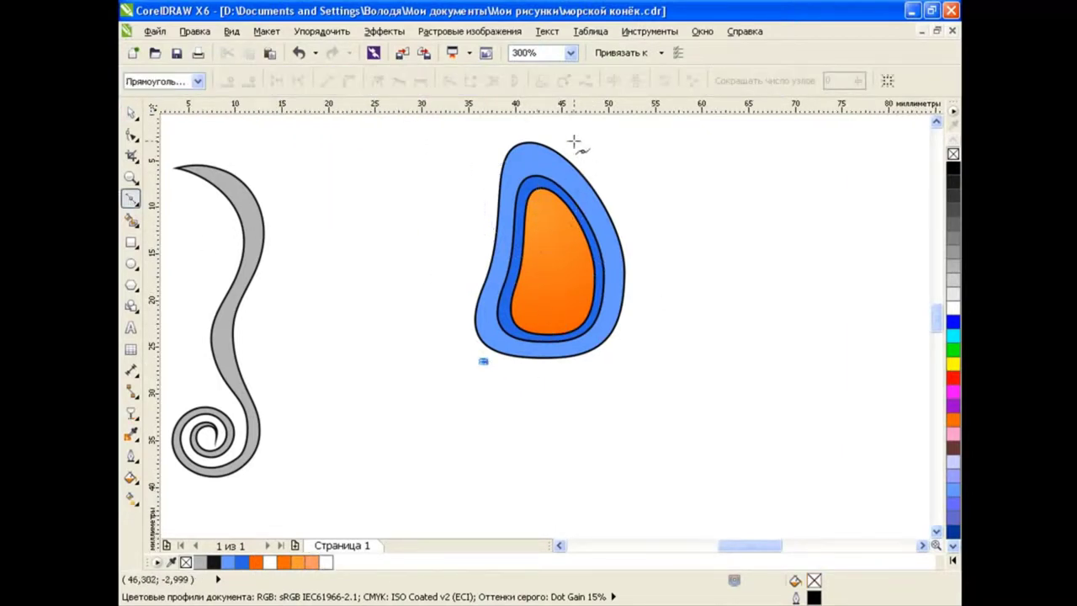
{"action": "left_click_drag", "start_coordinate": [591, 150], "coordinate": [630, 183]}
{"action": "key", "text": "F10"}
{"action": "left_click_drag", "start_coordinate": [481, 362], "coordinate": [511, 372]}
{"action": "left_click_drag", "start_coordinate": [553, 253], "coordinate": [535, 236]}
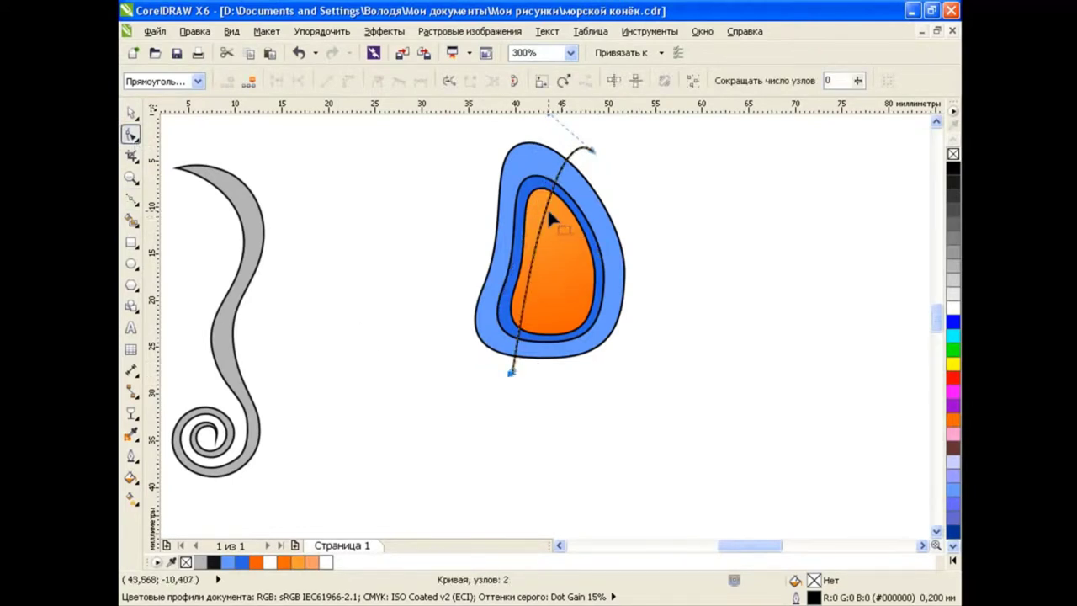
- Move the inner shapes aside and Smart Fill the area left of the curve white
{"action": "key", "text": "space"}
{"action": "left_click", "coordinate": [434, 156]}
{"action": "left_click_drag", "start_coordinate": [434, 156], "coordinate": [618, 345]}
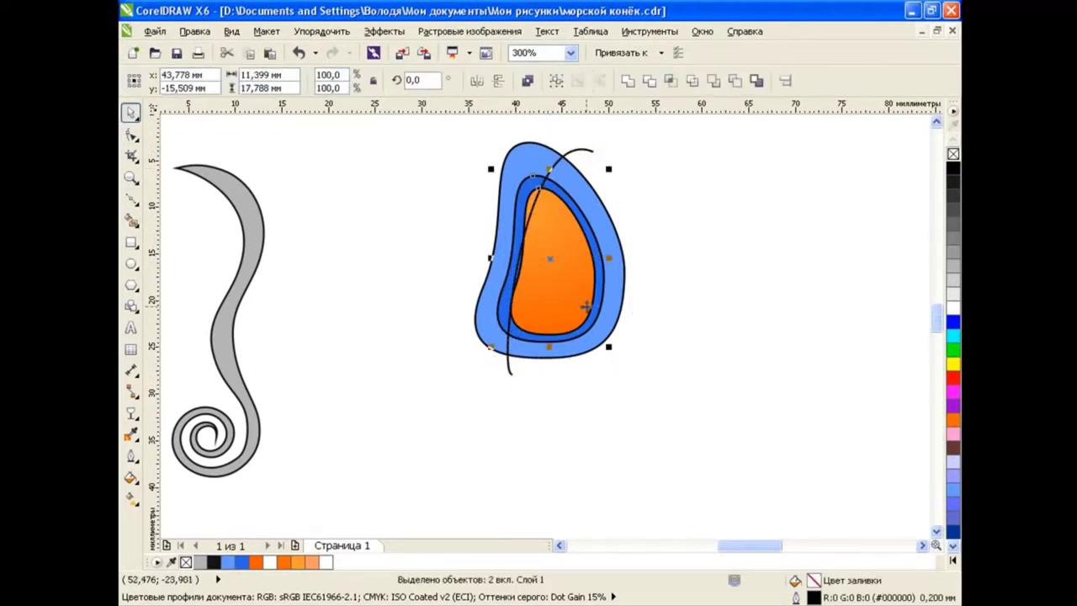
{"action": "left_click_drag", "start_coordinate": [554, 263], "coordinate": [734, 264]}
{"action": "left_click", "coordinate": [133, 220]}
{"action": "left_click", "coordinate": [335, 83]}
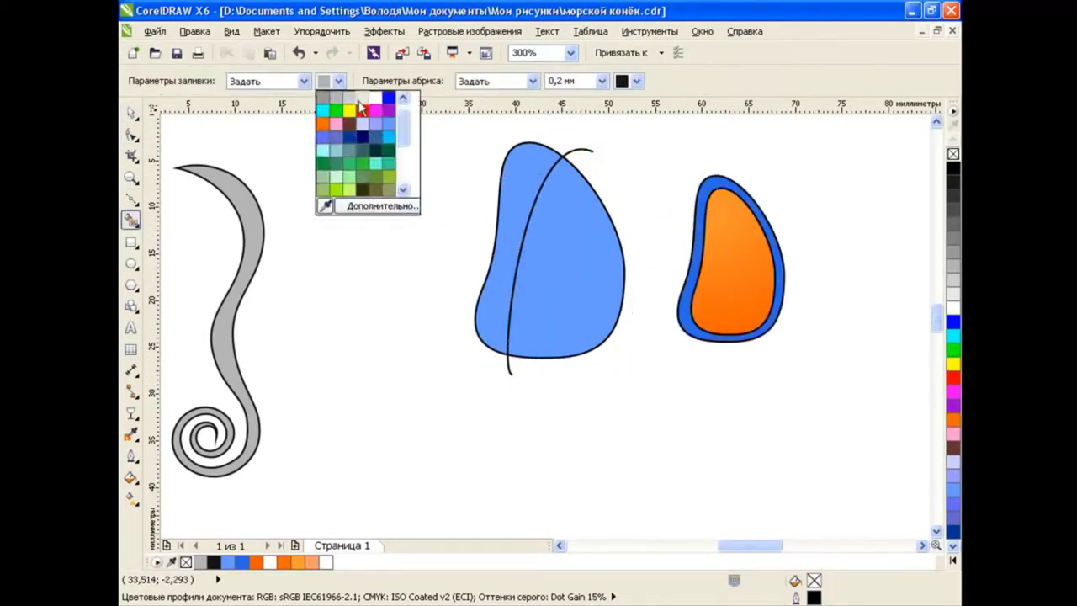
{"action": "left_click", "coordinate": [318, 187]}
{"action": "left_click", "coordinate": [522, 173]}
- Put the inner shapes back, fade the white piece with linear transparency, and select all four pieces
{"action": "key", "text": "space"}
{"action": "left_click_drag", "start_coordinate": [668, 144], "coordinate": [815, 375]}
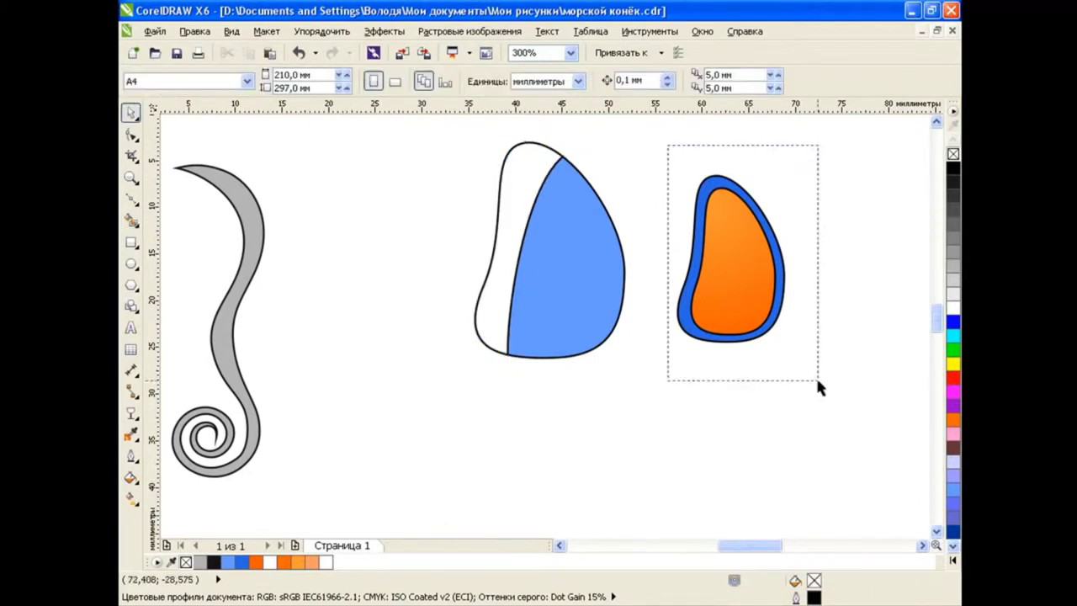
{"action": "left_click_drag", "start_coordinate": [743, 274], "coordinate": [564, 274]}
{"action": "left_click", "coordinate": [492, 252]}
{"action": "left_click", "coordinate": [131, 412]}
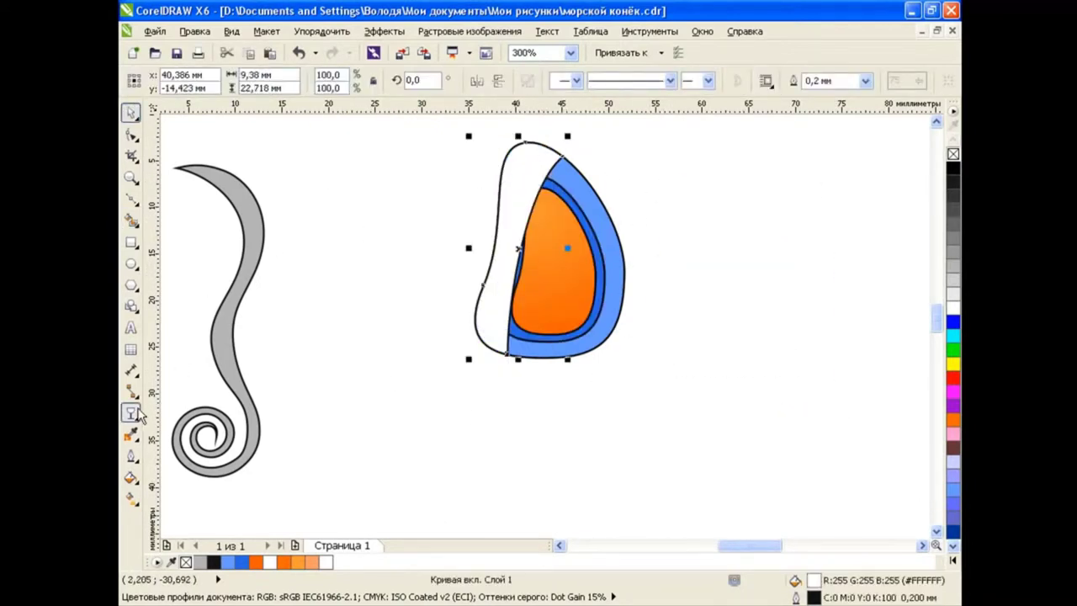
{"action": "left_click_drag", "start_coordinate": [302, 210], "coordinate": [550, 262]}
{"action": "left_click", "coordinate": [130, 111]}
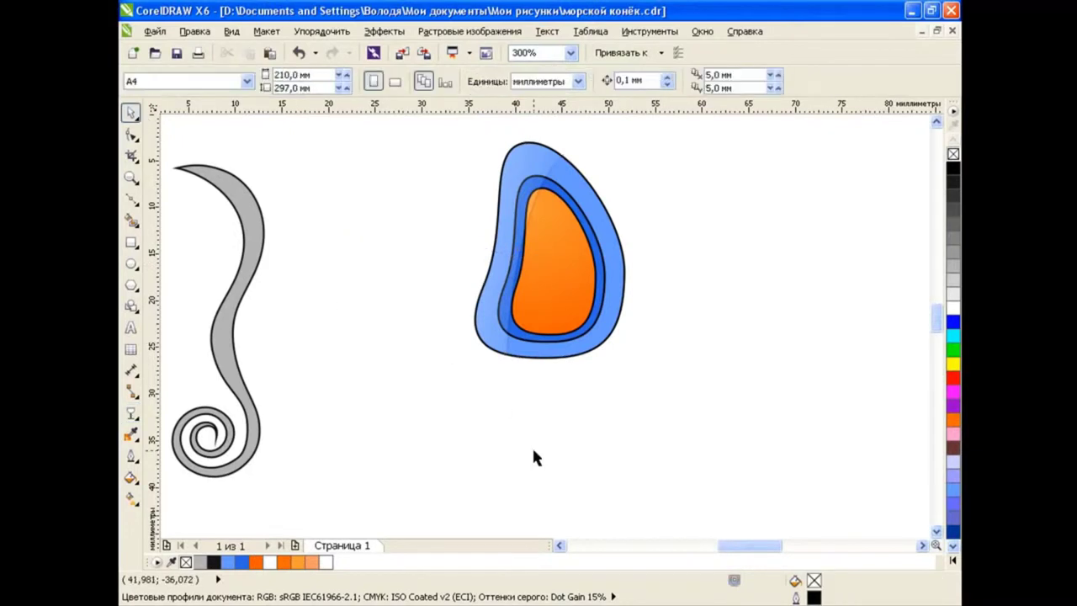
{"action": "left_click_drag", "start_coordinate": [446, 122], "coordinate": [688, 443]}
- Group the four pieces and scale the group to about 18.2% atop the tail
{"action": "key", "text": "ctrl+g"}
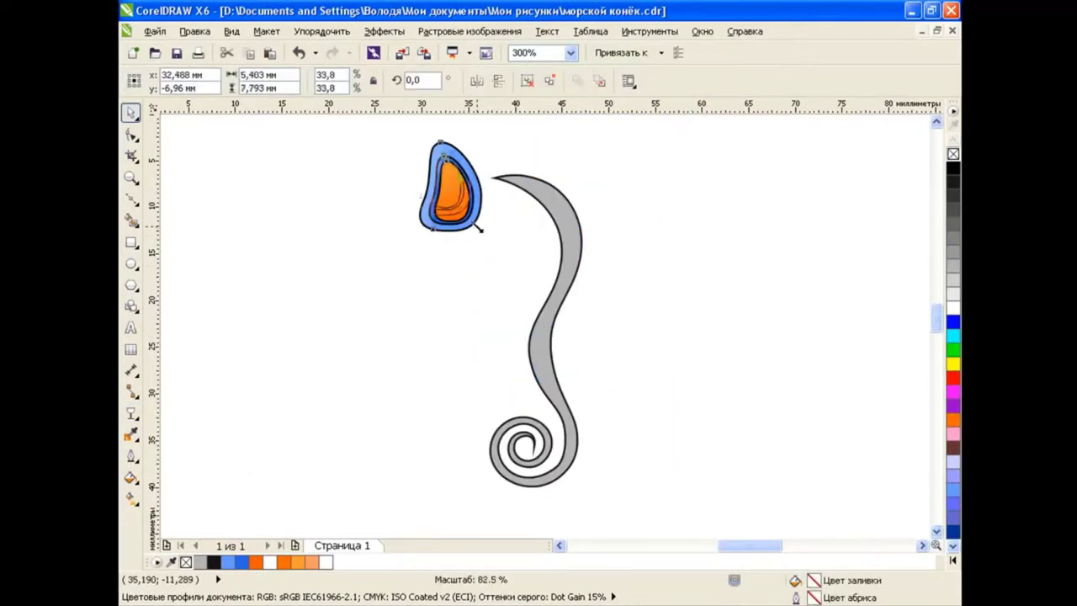
{"action": "mouse_move", "coordinate": [481, 229]}
{"action": "left_mouse_down"}
{"action": "mouse_move", "coordinate": [468, 204]}
{"action": "mouse_move", "coordinate": [508, 156]}
{"action": "left_mouse_up"}
{"action": "left_click", "coordinate": [581, 198]}
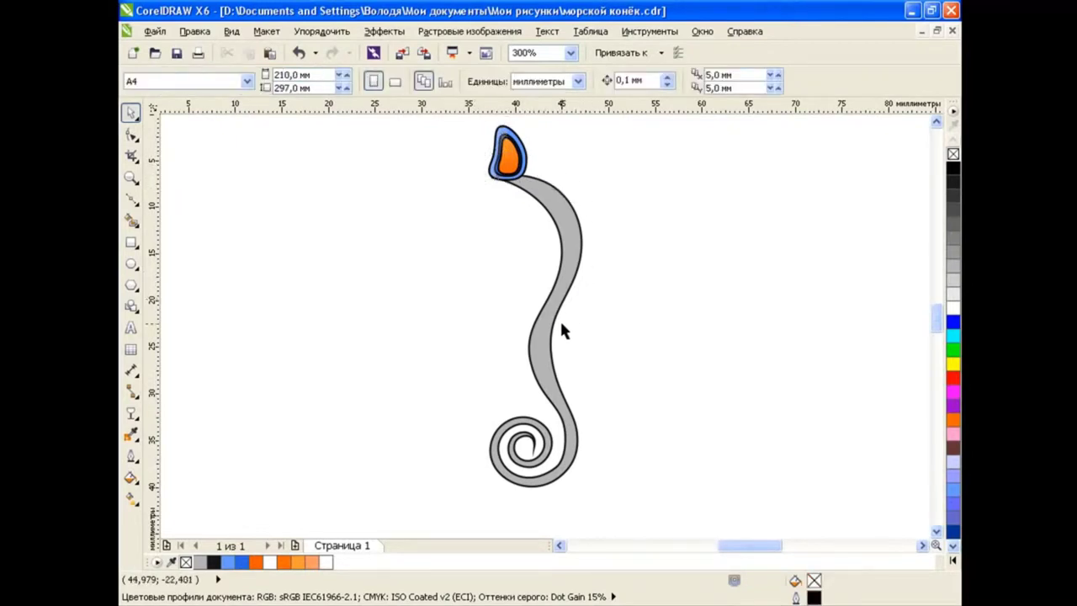
{"action": "left_click", "coordinate": [508, 156]}
{"action": "left_click_drag", "start_coordinate": [523, 120], "coordinate": [489, 160]}
{"action": "left_click", "coordinate": [538, 143]}
{"action": "left_click", "coordinate": [498, 156]}
- Rotate the head group to tilt it on top of the tail
{"action": "left_click", "coordinate": [594, 201]}
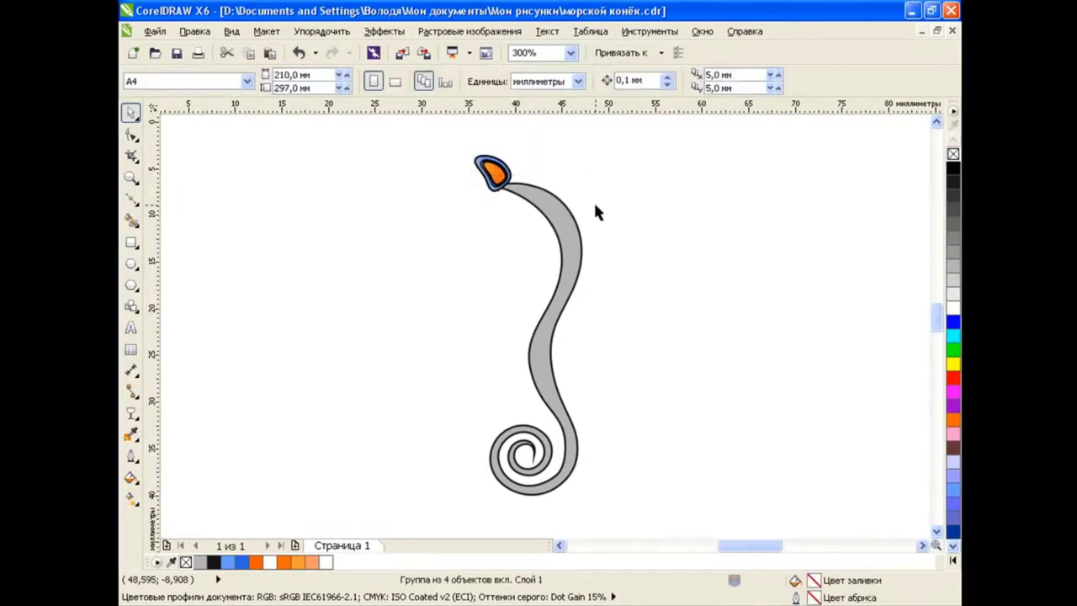
{"action": "left_click", "coordinate": [493, 173]}
{"action": "left_click", "coordinate": [493, 173]}
{"action": "left_click_drag", "start_coordinate": [447, 157], "coordinate": [505, 185]}
{"action": "left_click", "coordinate": [583, 195]}
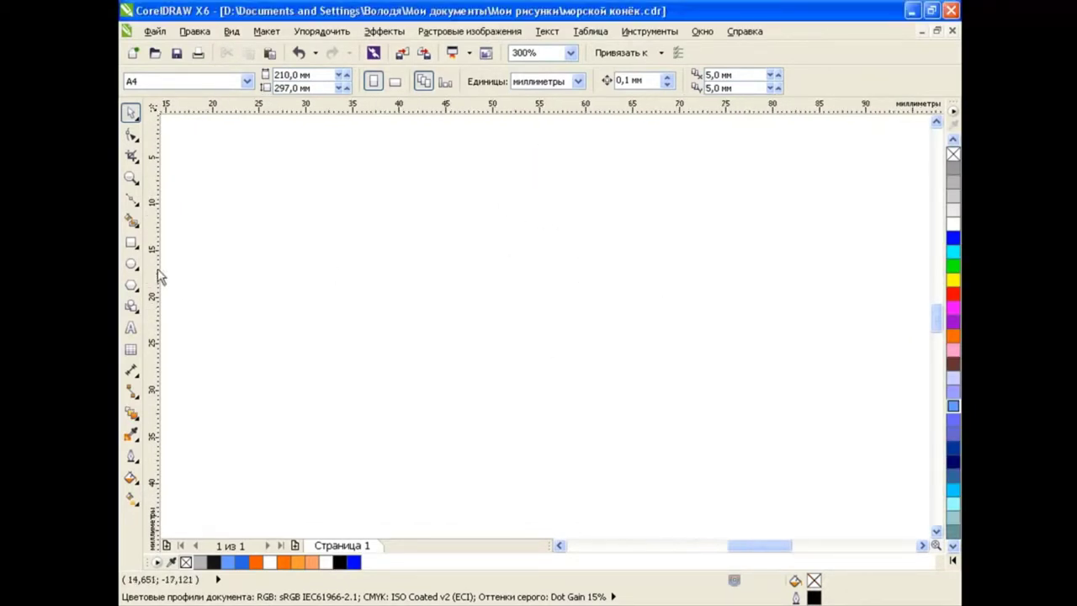
- Draw an oval and a long rectangle overlapping its left side
{"action": "left_click", "coordinate": [130, 263]}
{"action": "mouse_move", "coordinate": [504, 190]}
{"action": "left_mouse_down"}
{"action": "mouse_move", "coordinate": [861, 415]}
{"action": "mouse_move", "coordinate": [765, 360]}
{"action": "left_mouse_up"}
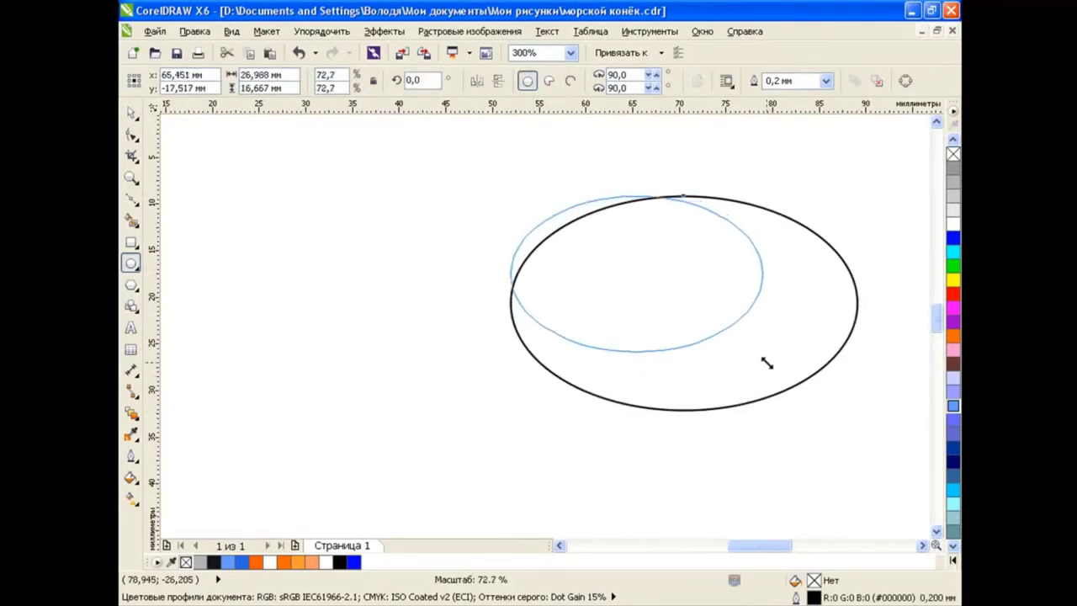
{"action": "left_click_drag", "start_coordinate": [698, 286], "coordinate": [745, 298]}
{"action": "key", "text": "F6"}
{"action": "left_click_drag", "start_coordinate": [286, 255], "coordinate": [625, 314]}
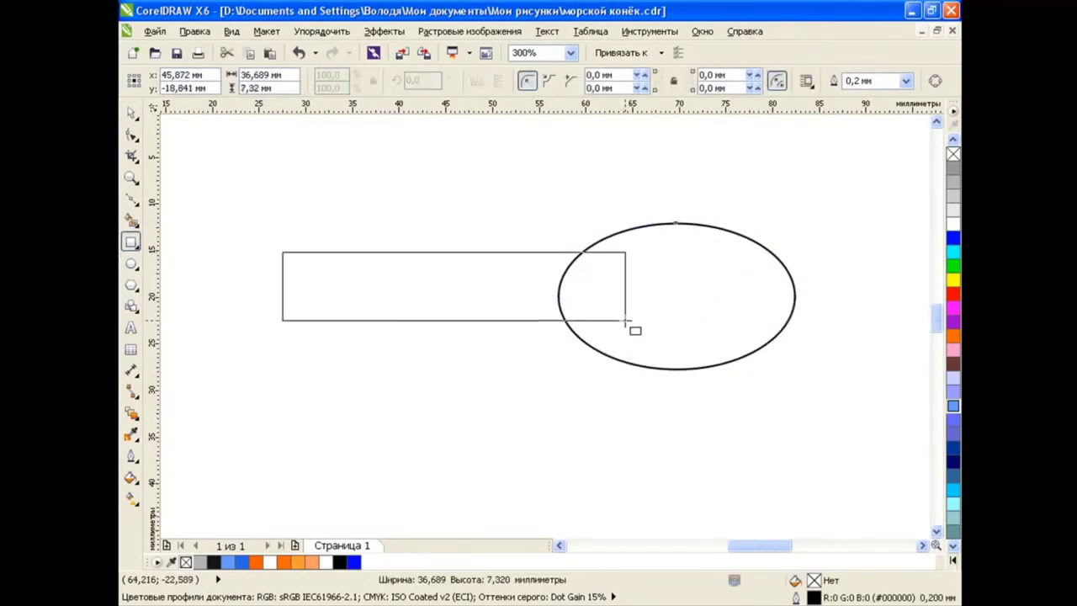
- Centre the rectangle vertically on the oval
{"action": "key", "text": "space"}
{"action": "left_click_drag", "start_coordinate": [236, 173], "coordinate": [601, 405]}
{"action": "left_click", "coordinate": [785, 81]}
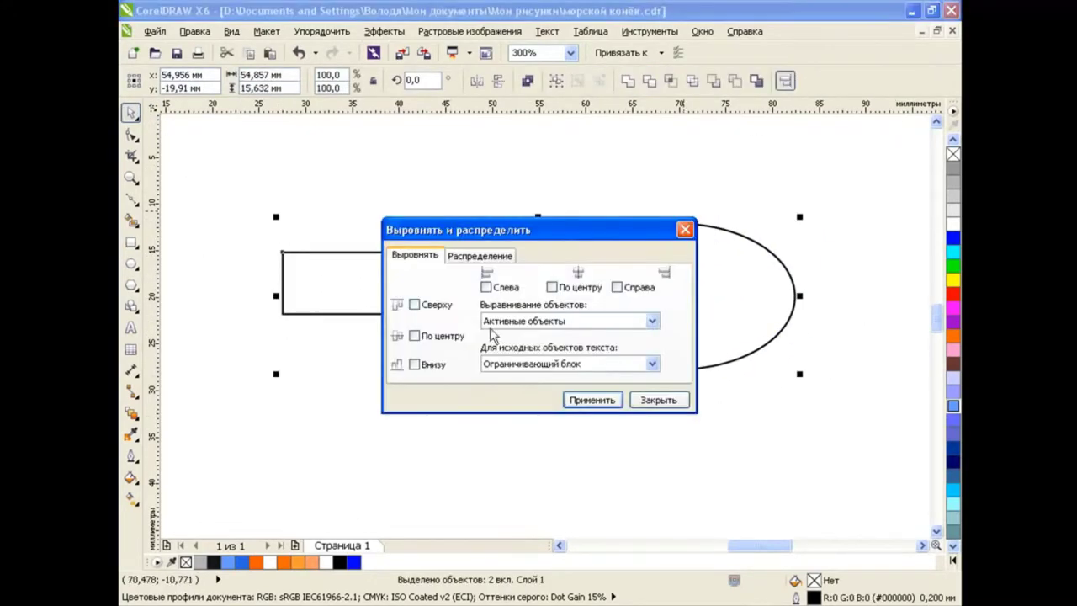
{"action": "left_click", "coordinate": [402, 337]}
{"action": "left_click", "coordinate": [525, 399]}
{"action": "left_click", "coordinate": [586, 399]}
{"action": "left_click", "coordinate": [659, 426]}
- Convert the rectangle to curves and move its corners to taper it toward the oval
{"action": "left_click", "coordinate": [296, 266]}
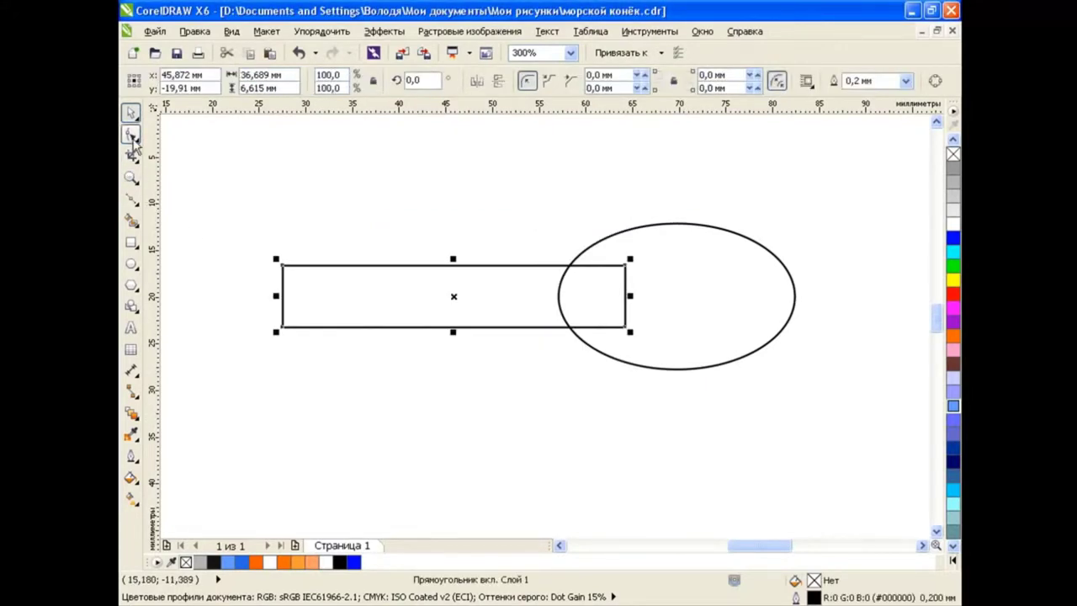
{"action": "left_click", "coordinate": [130, 133]}
{"action": "key", "text": "ctrl+q"}
{"action": "left_click", "coordinate": [625, 265]}
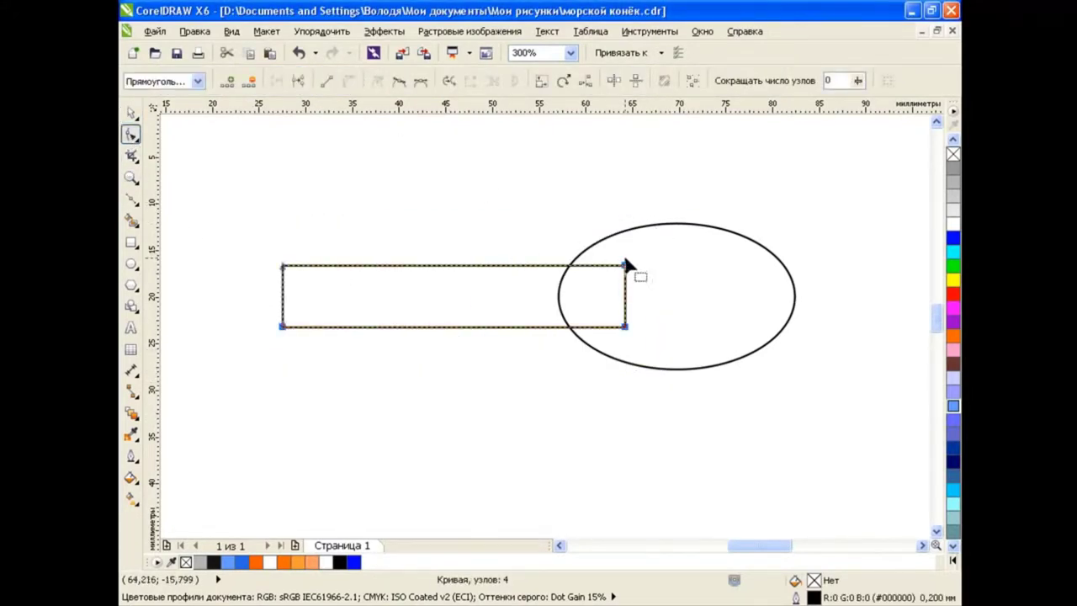
{"action": "left_click_drag", "start_coordinate": [626, 267], "coordinate": [587, 253]}
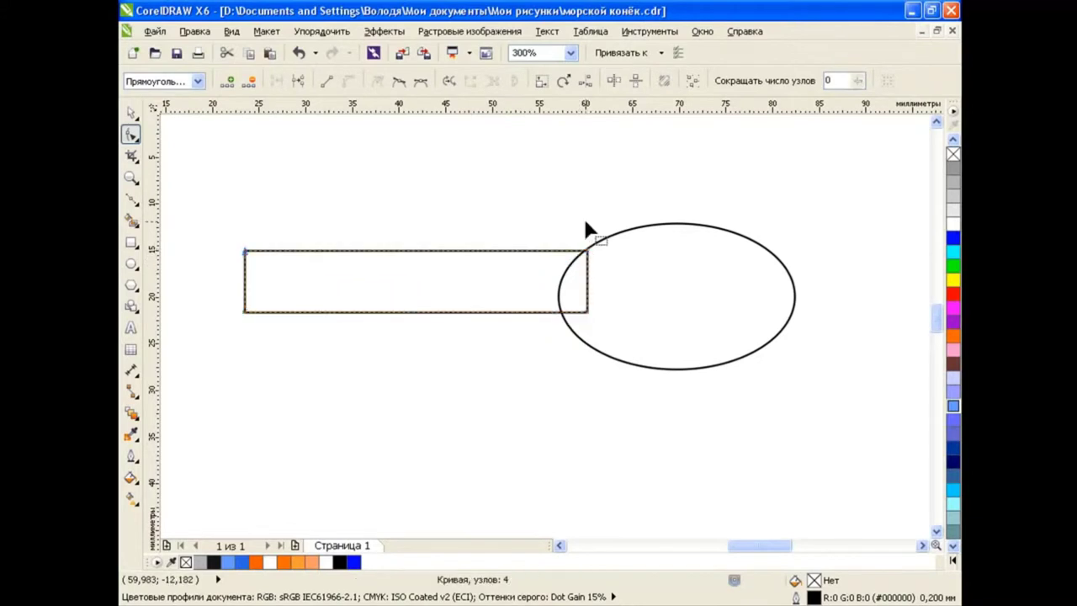
{"action": "left_click_drag", "start_coordinate": [587, 312], "coordinate": [588, 344]}
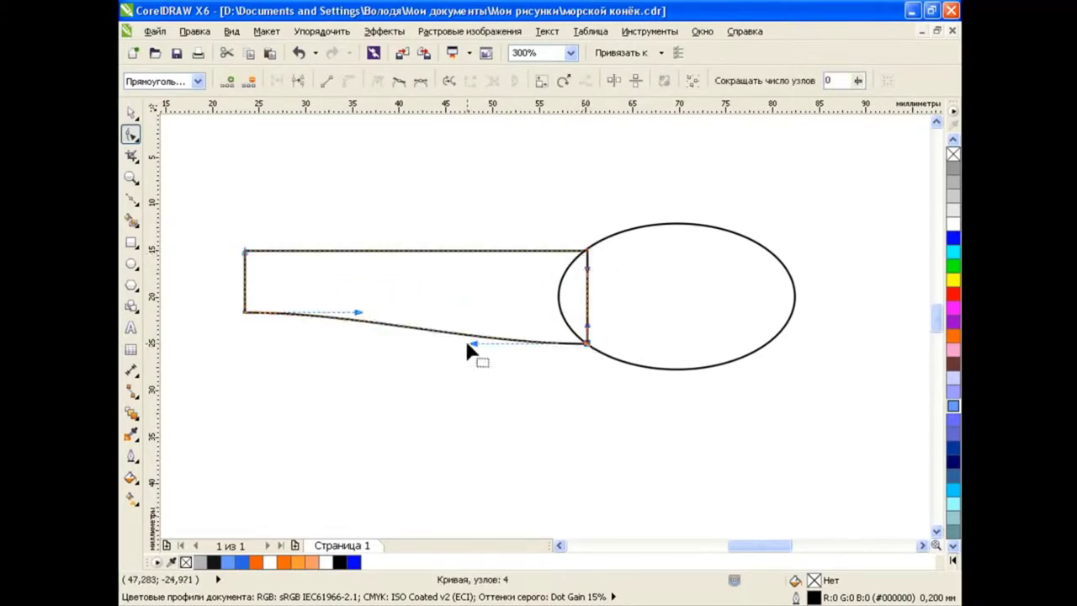
{"action": "left_click_drag", "start_coordinate": [244, 312], "coordinate": [244, 340]}
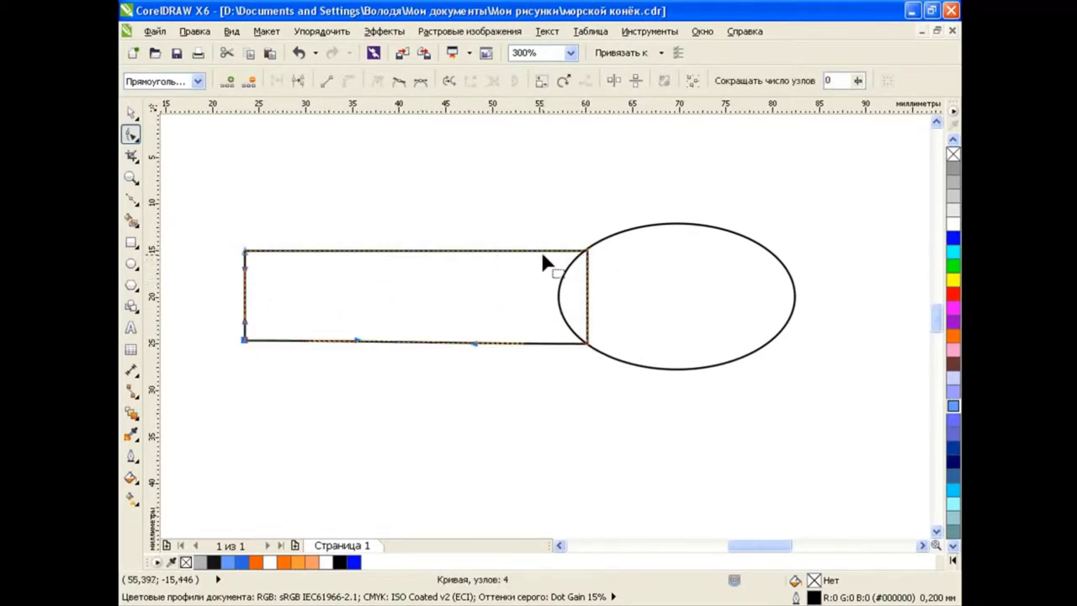
- Bow the tail's top and bottom edges into curves
{"action": "left_click_drag", "start_coordinate": [486, 251], "coordinate": [461, 291]}
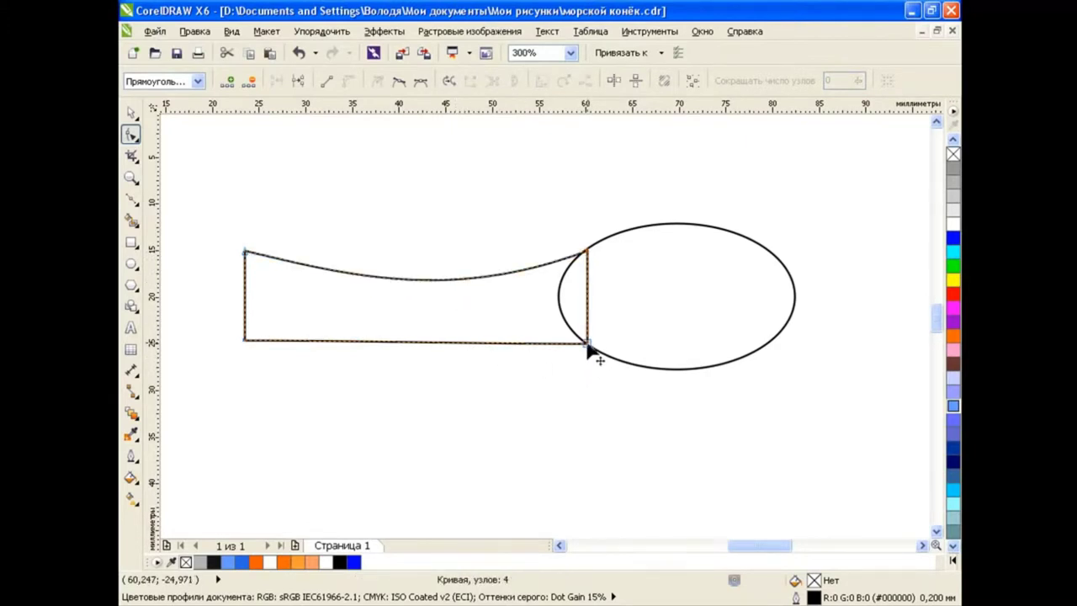
{"action": "left_click_drag", "start_coordinate": [473, 344], "coordinate": [337, 325]}
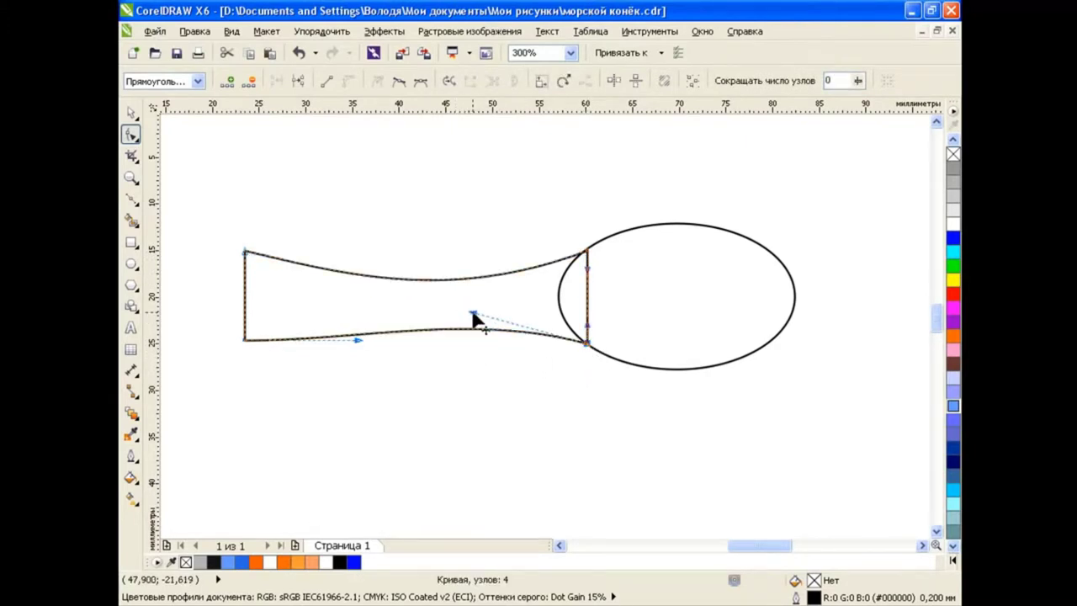
{"action": "left_click", "coordinate": [263, 259]}
{"action": "left_click", "coordinate": [586, 252]}
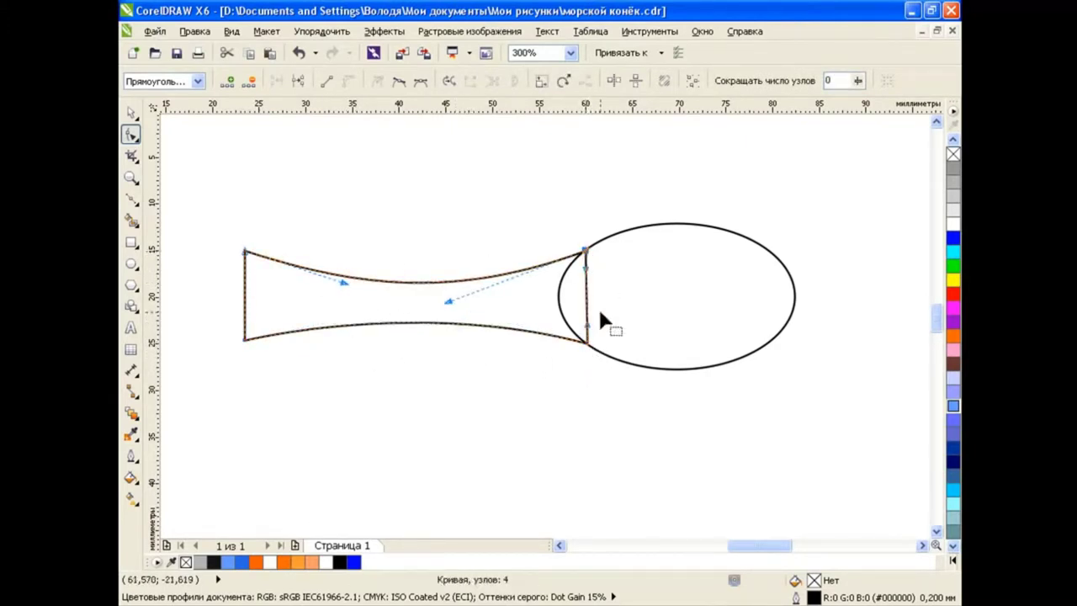
- Add nodes near the left end and pull the left edge inward into a notch
{"action": "double_click", "coordinate": [288, 265]}
{"action": "double_click", "coordinate": [296, 330]}
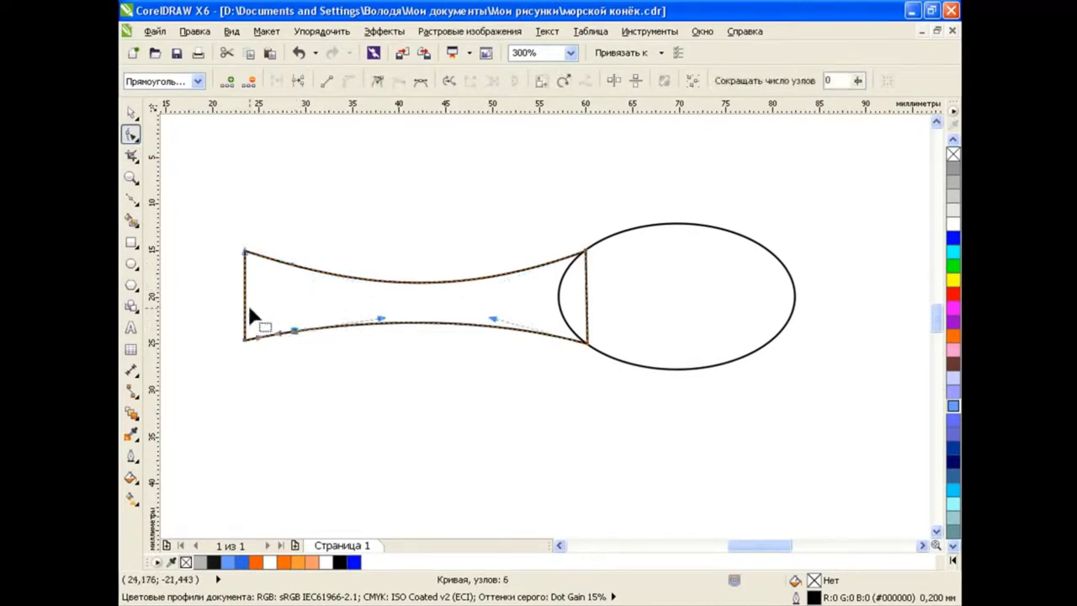
{"action": "double_click", "coordinate": [245, 299]}
{"action": "left_click_drag", "start_coordinate": [245, 299], "coordinate": [266, 299]}
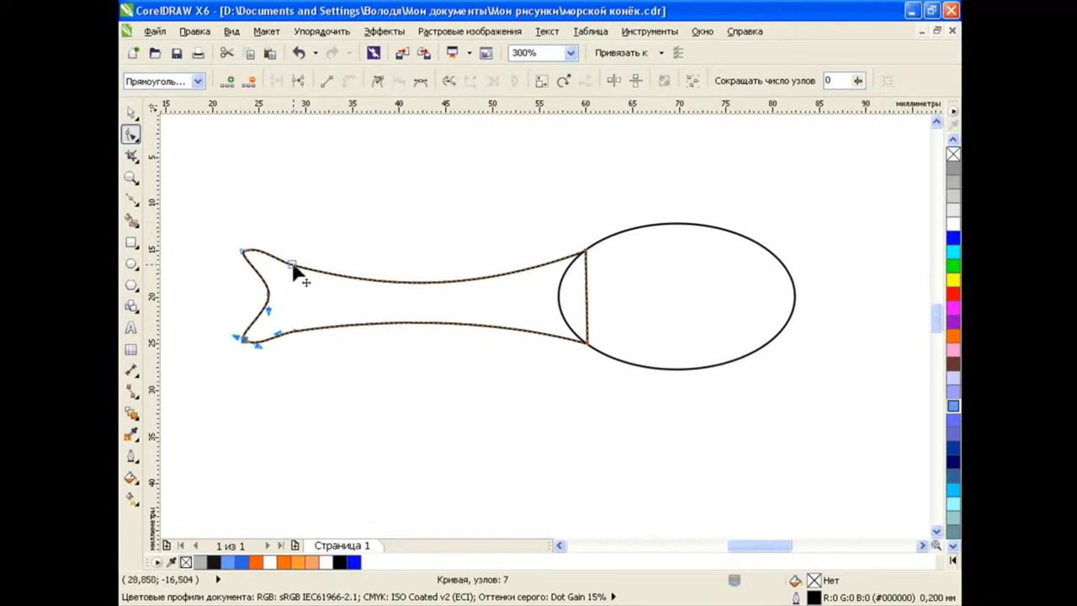
- Round off the forked tail tips and select both the tail and the oval
{"action": "left_click", "coordinate": [245, 251]}
{"action": "left_click_drag", "start_coordinate": [243, 264], "coordinate": [234, 271]}
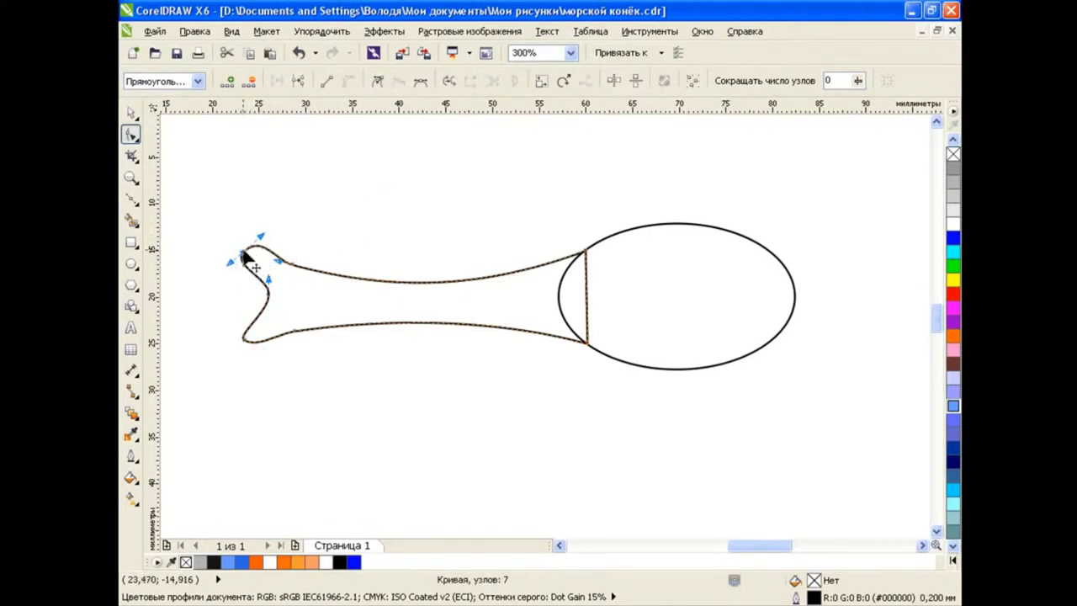
{"action": "left_click", "coordinate": [252, 339]}
{"action": "mouse_move", "coordinate": [268, 348]}
{"action": "left_mouse_down"}
{"action": "mouse_move", "coordinate": [276, 353]}
{"action": "mouse_move", "coordinate": [255, 345]}
{"action": "mouse_move", "coordinate": [252, 353]}
{"action": "left_mouse_up"}
{"action": "left_click", "coordinate": [259, 345]}
{"action": "left_click", "coordinate": [244, 341]}
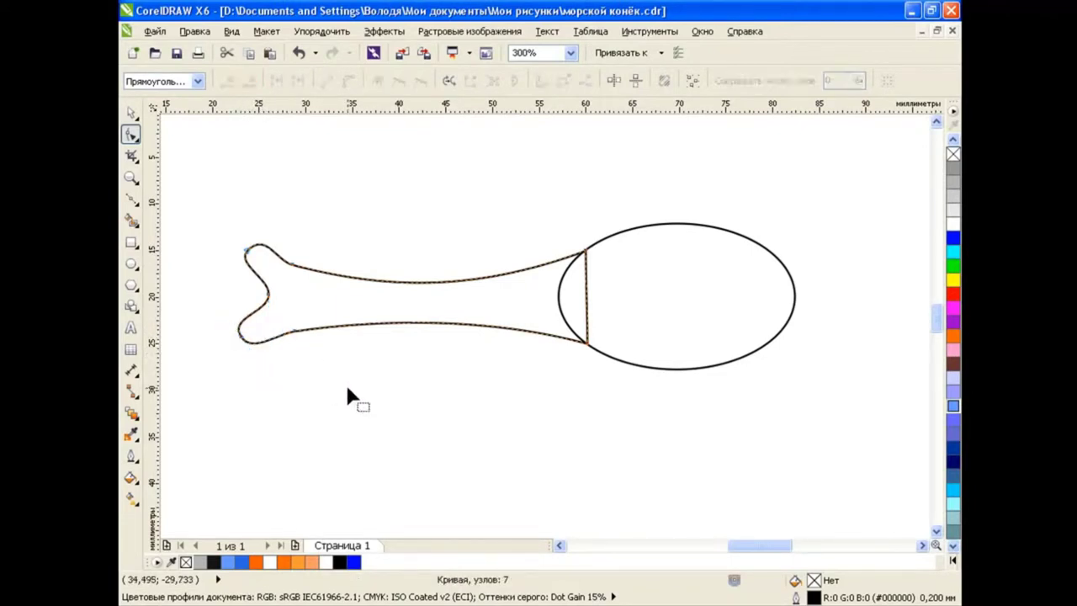
{"action": "key", "text": "space"}
{"action": "left_click_drag", "start_coordinate": [193, 175], "coordinate": [878, 437]}
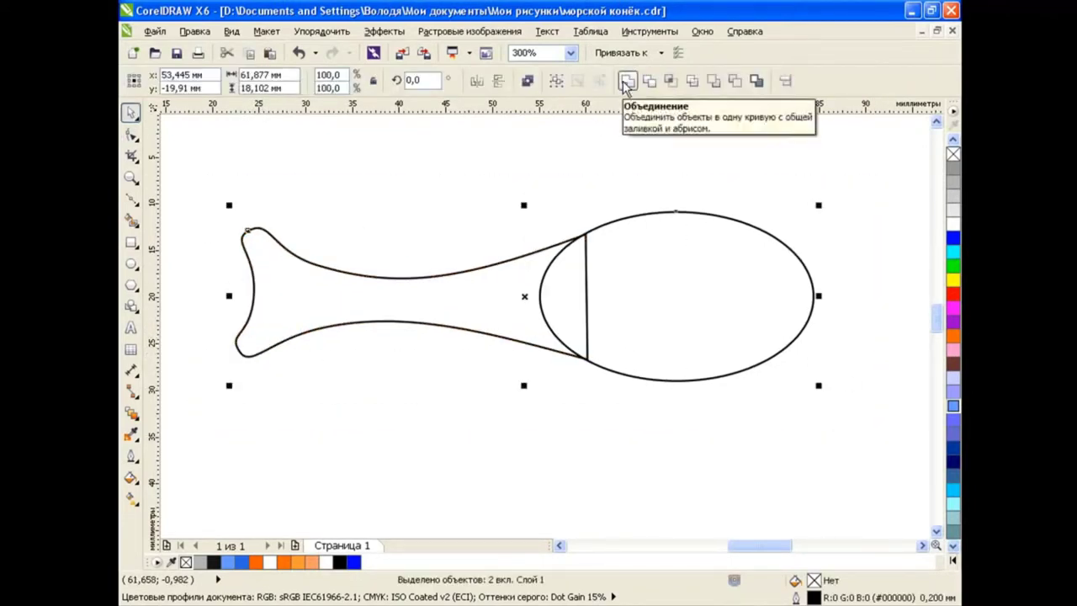
- Weld the tail and oval together and smooth the upper joining curve
{"action": "left_click", "coordinate": [626, 82]}
{"action": "key", "text": "F10"}
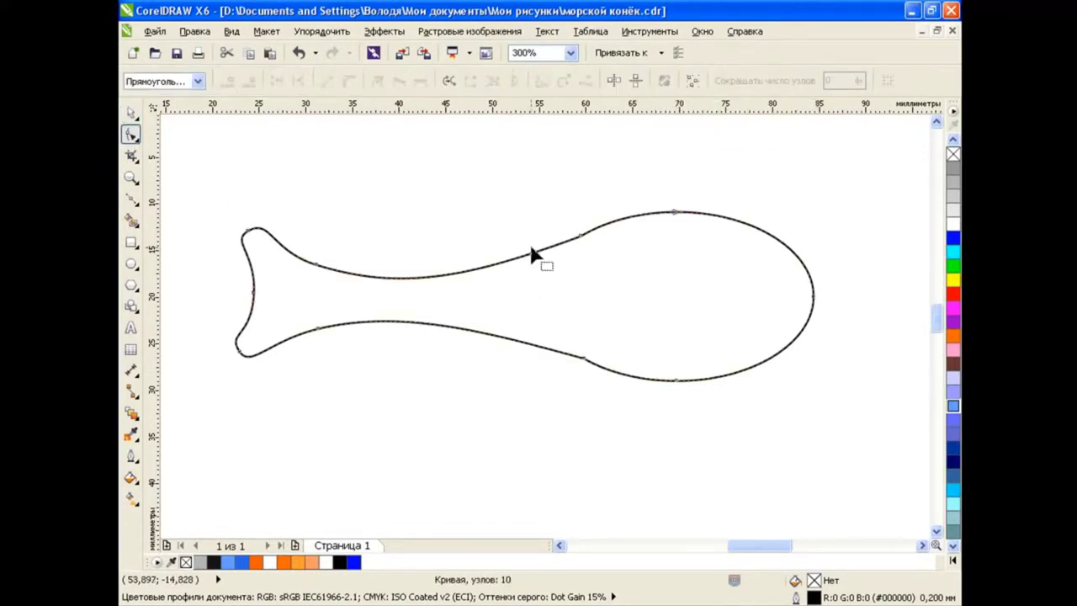
{"action": "left_click", "coordinate": [583, 359]}
{"action": "left_click", "coordinate": [607, 392]}
{"action": "left_click", "coordinate": [580, 235]}
{"action": "left_click_drag", "start_coordinate": [468, 276], "coordinate": [531, 276]}
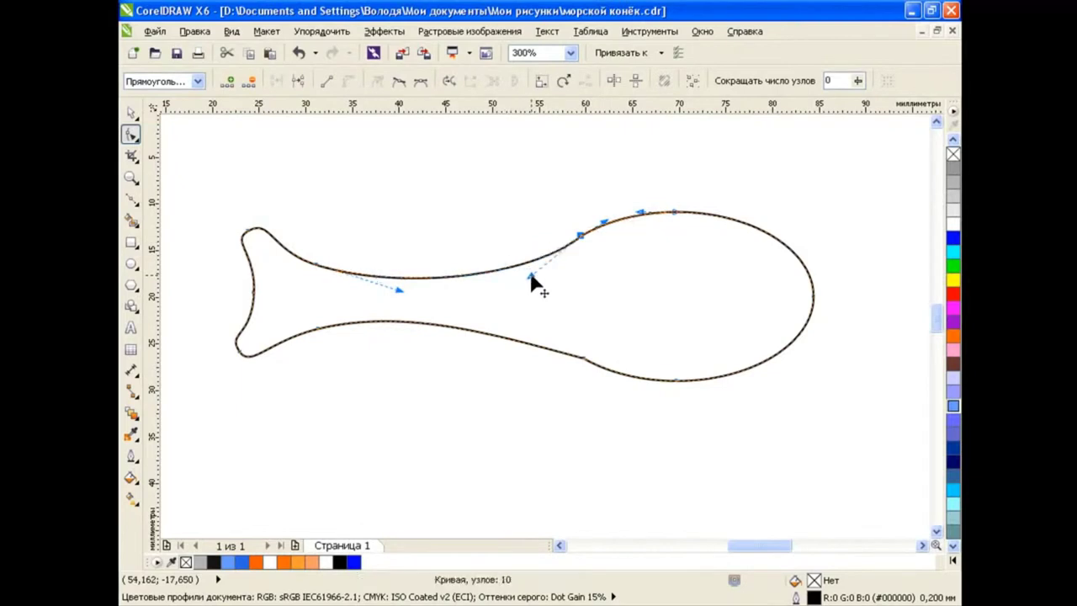
- Try reshaping the outline's lower curve, then undo the changes
{"action": "left_click", "coordinate": [400, 80]}
{"action": "left_click", "coordinate": [583, 359]}
{"action": "mouse_move", "coordinate": [493, 341]}
{"action": "left_mouse_down"}
{"action": "mouse_move", "coordinate": [548, 330]}
{"action": "mouse_move", "coordinate": [595, 397]}
{"action": "left_mouse_up"}
{"action": "left_click", "coordinate": [298, 52]}
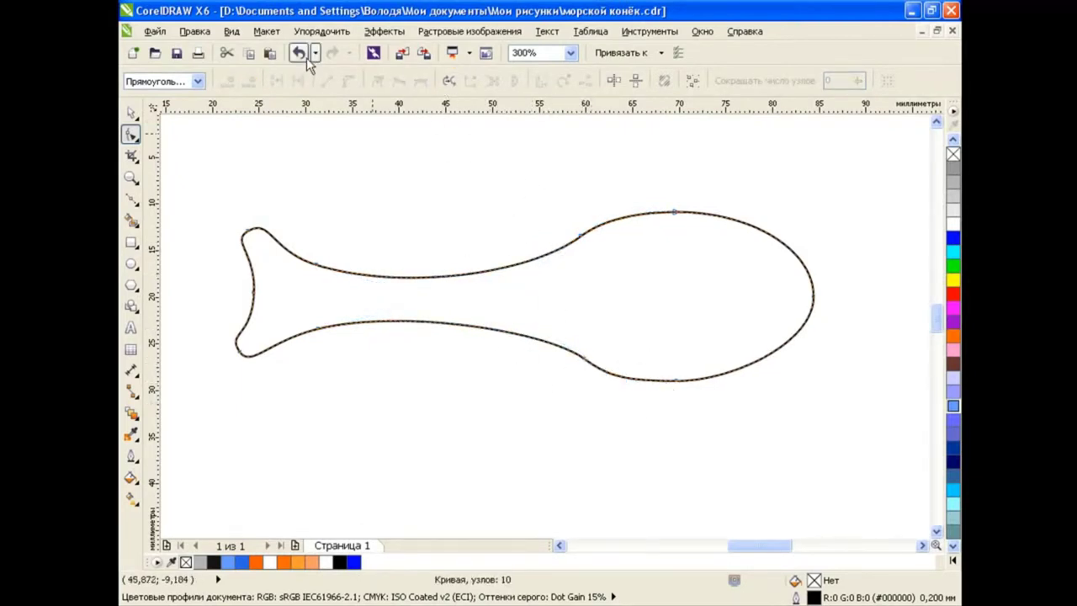
{"action": "left_click", "coordinate": [675, 382]}
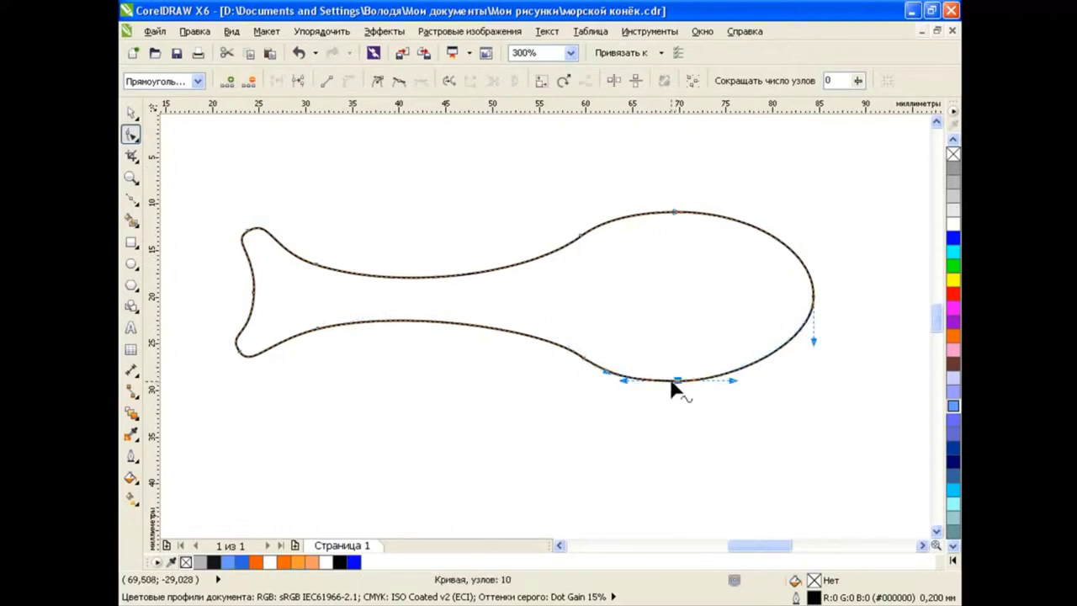
{"action": "left_click", "coordinate": [299, 52]}
- Make an 81.5% smaller copy of the fish outline inside it
{"action": "left_click", "coordinate": [130, 112]}
{"action": "left_click", "coordinate": [774, 237]}
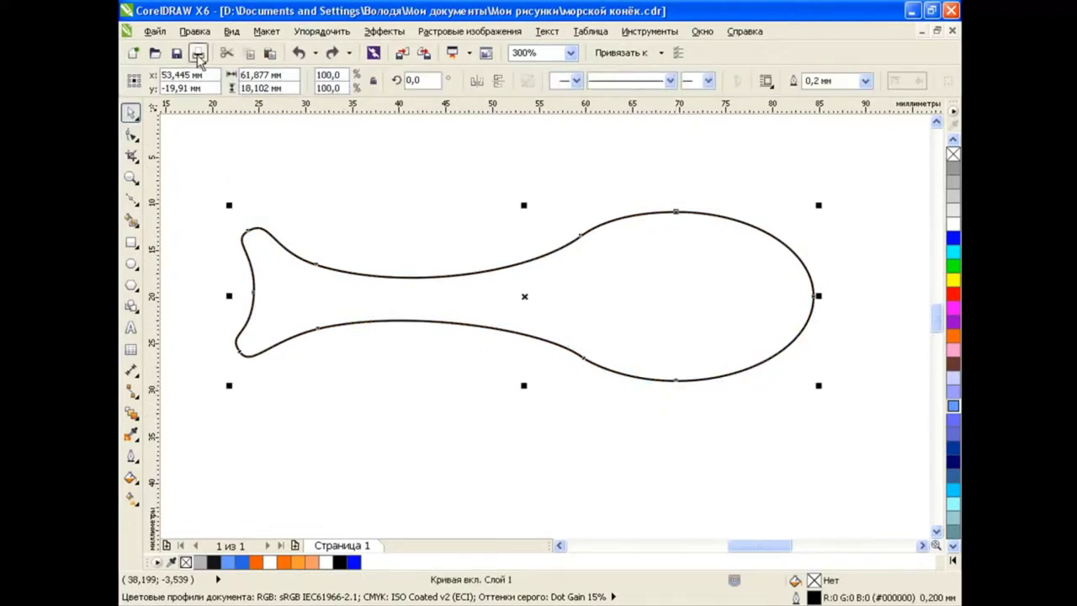
{"action": "left_click_drag", "start_coordinate": [819, 204], "coordinate": [760, 221]}
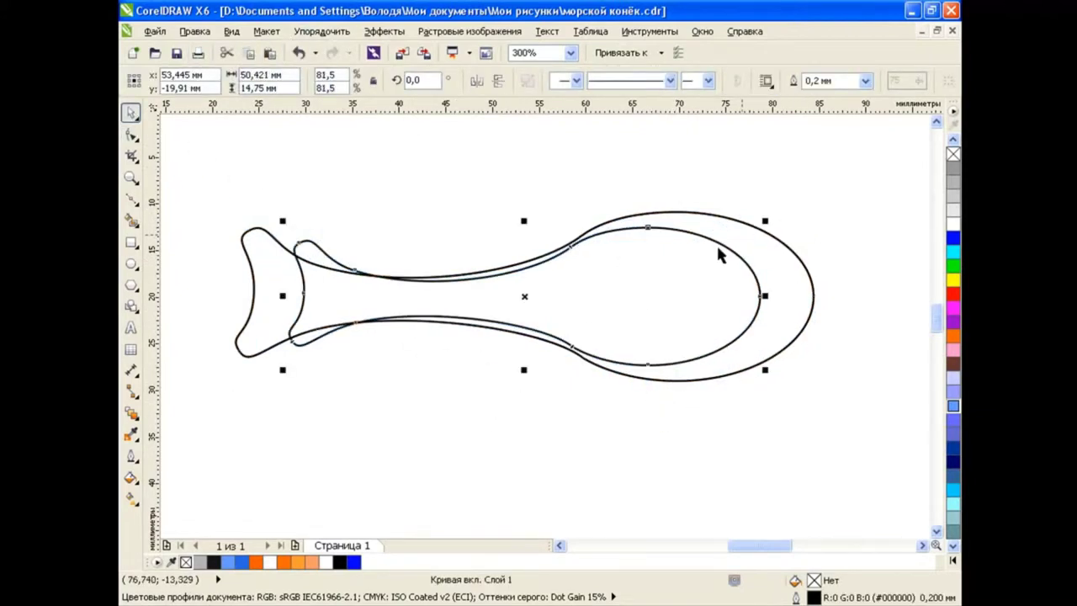
{"action": "left_click_drag", "start_coordinate": [658, 289], "coordinate": [687, 289]}
- Move the inner copy's tail nodes left to fit inside the outer tail
{"action": "key", "text": "F10"}
{"action": "left_click_drag", "start_coordinate": [277, 196], "coordinate": [349, 353]}
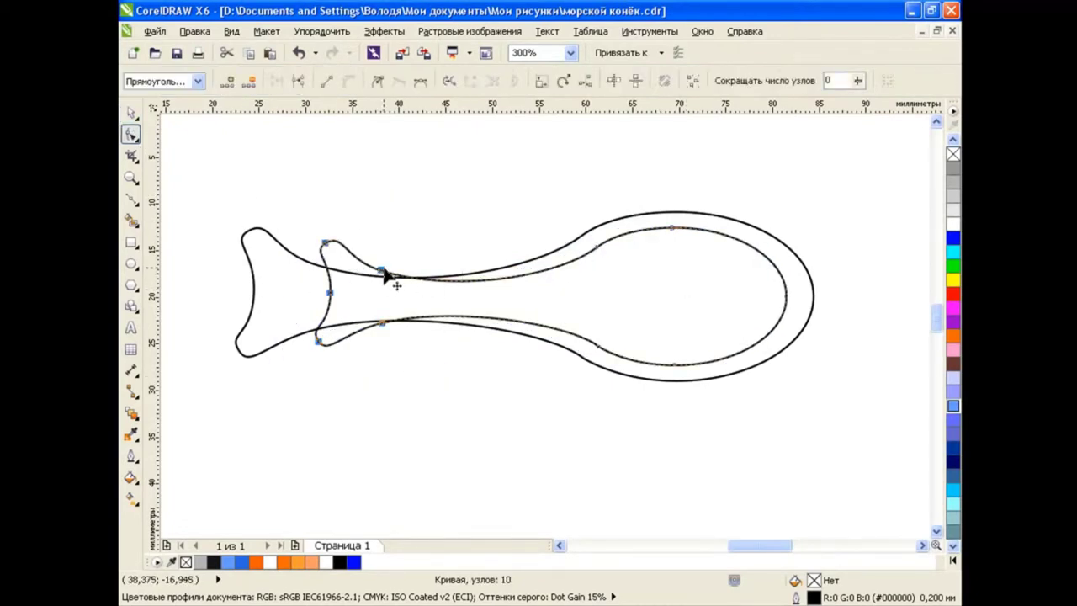
{"action": "left_click_drag", "start_coordinate": [387, 278], "coordinate": [319, 278]}
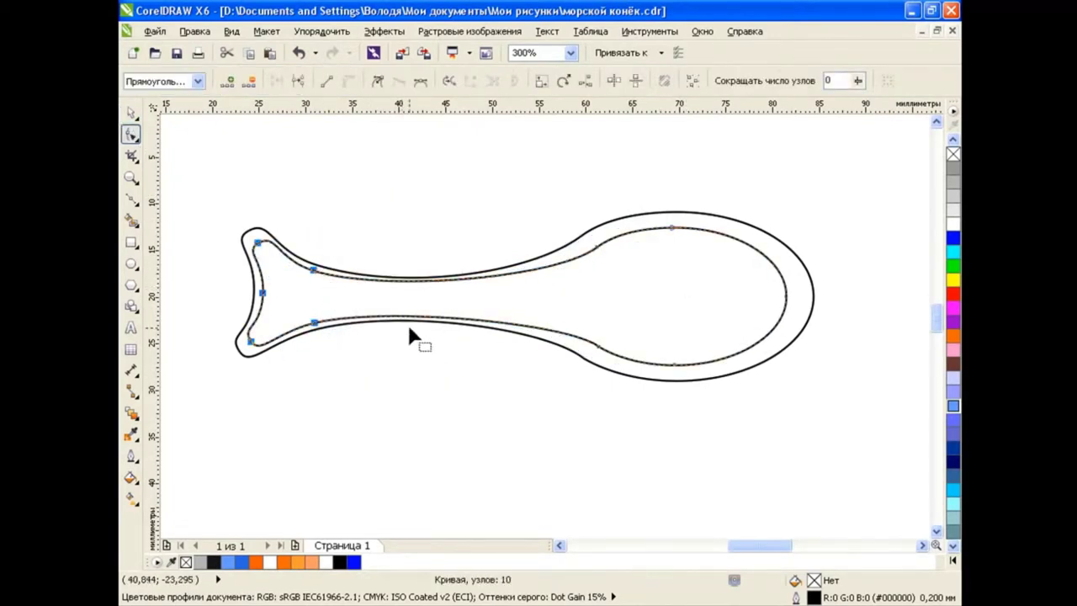
{"action": "left_click", "coordinate": [413, 317]}
{"action": "left_click_drag", "start_coordinate": [416, 283], "coordinate": [418, 289]}
{"action": "left_click", "coordinate": [263, 294]}
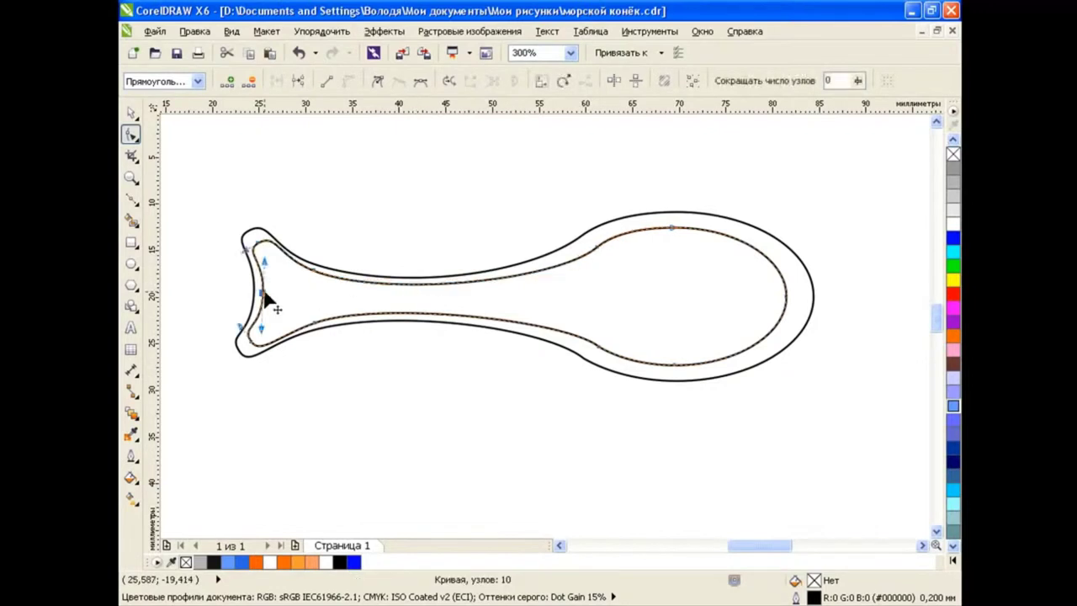
{"action": "left_click_drag", "start_coordinate": [311, 271], "coordinate": [278, 259]}
{"action": "left_click", "coordinate": [315, 326]}
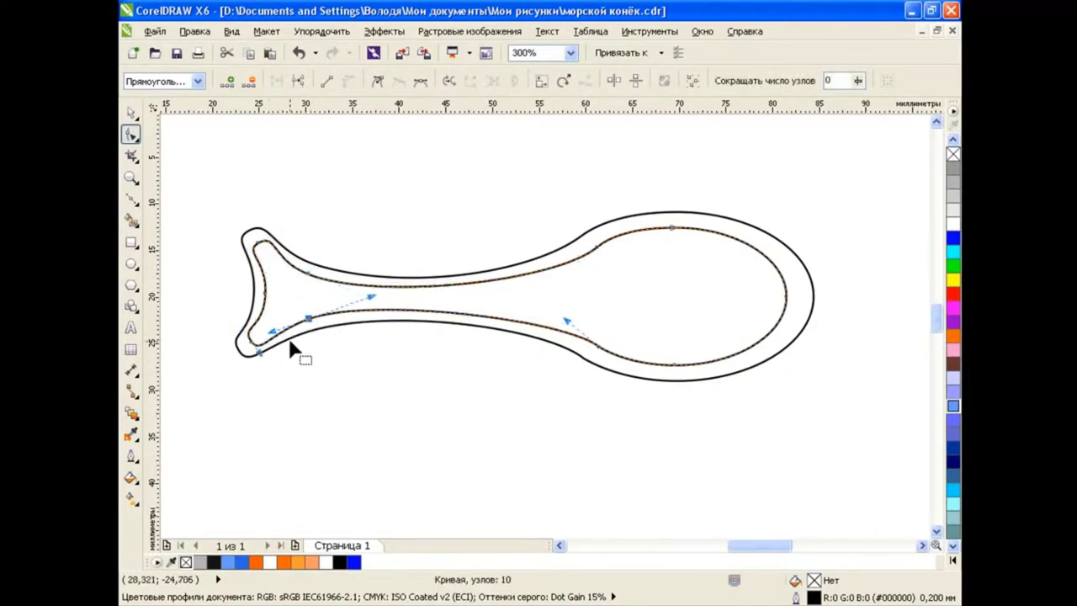
- Fill the inner fish shape light blue
{"action": "left_click", "coordinate": [131, 113]}
{"action": "left_click", "coordinate": [469, 459]}
{"action": "left_click", "coordinate": [644, 360]}
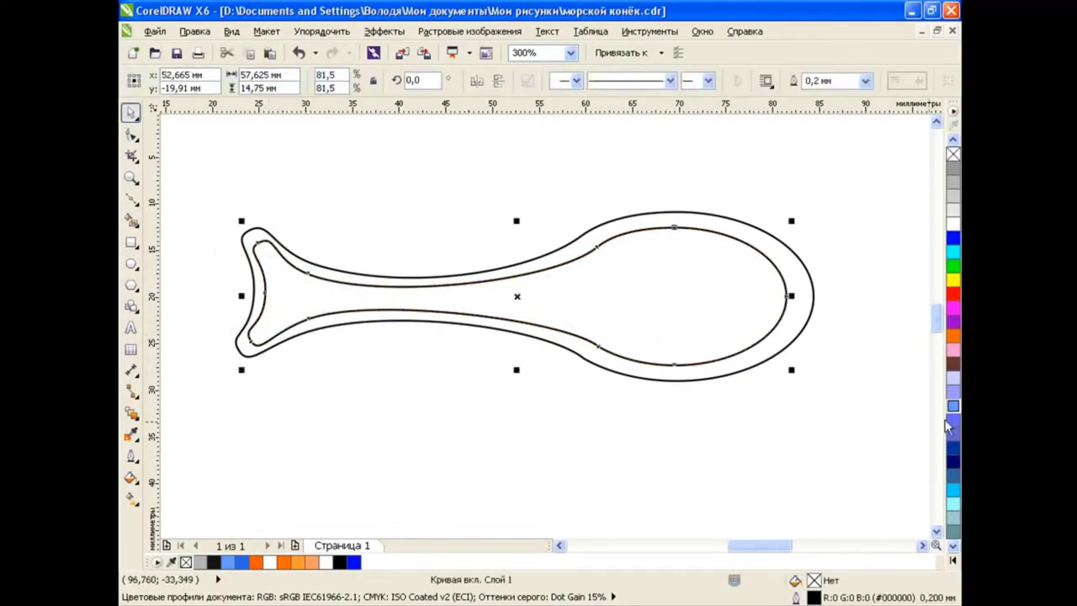
{"action": "left_click", "coordinate": [953, 409]}
- Set up a custom 90° fountain fill on the outer fish, ending in blue
{"action": "left_click", "coordinate": [751, 410]}
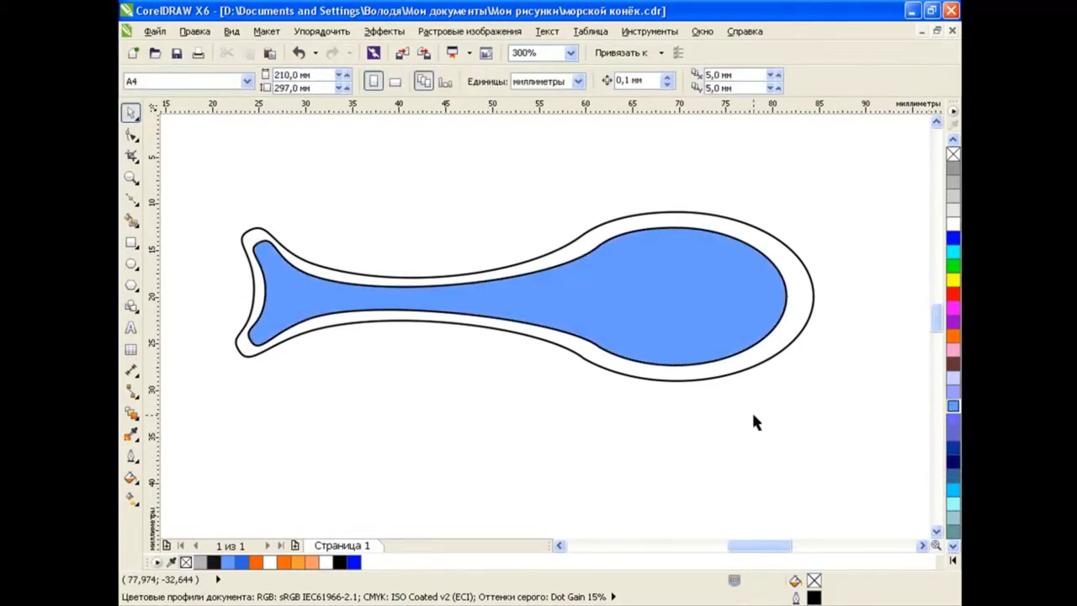
{"action": "left_click", "coordinate": [678, 310]}
{"action": "left_click", "coordinate": [131, 477]}
{"action": "left_click", "coordinate": [210, 494]}
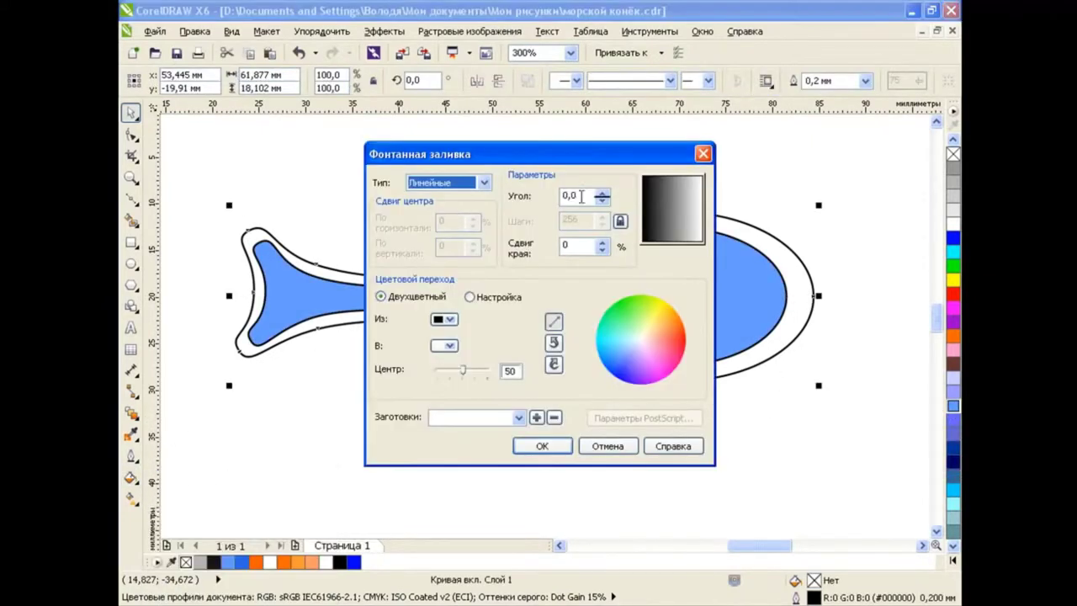
{"action": "type", "text": "90"}
{"action": "left_click", "coordinate": [469, 297]}
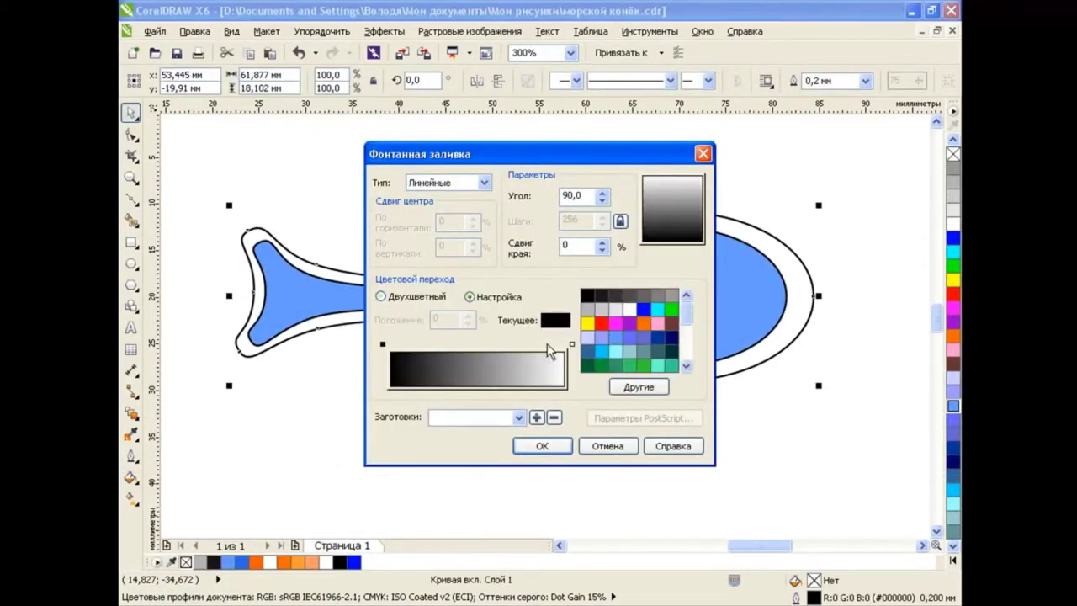
{"action": "left_click", "coordinate": [571, 345]}
{"action": "left_click", "coordinate": [642, 311]}
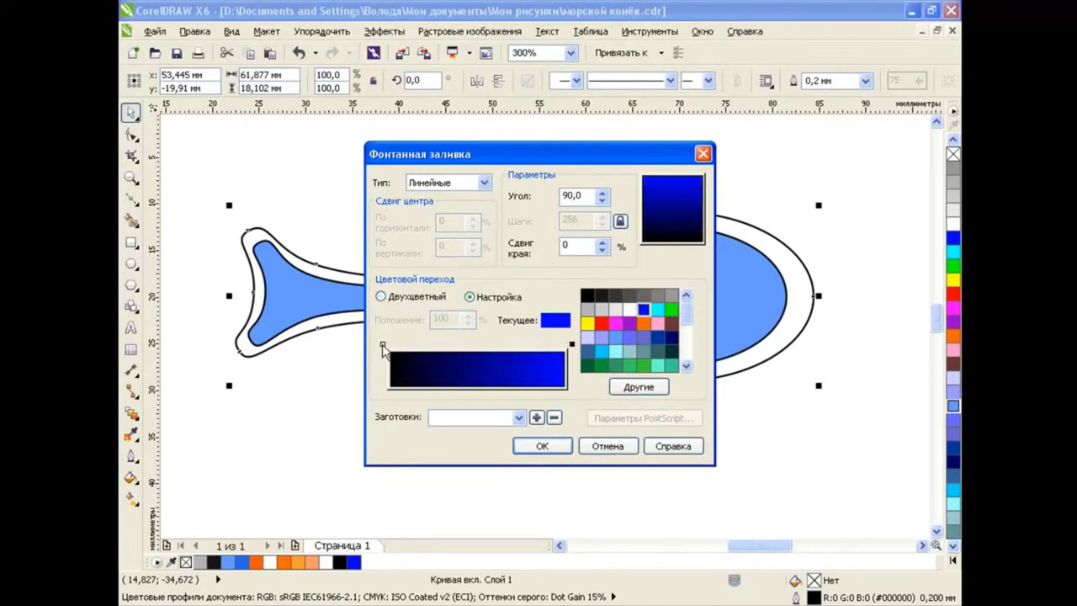
- Apply the black-to-blue gradient and move its start and end points down
{"action": "left_click", "coordinate": [543, 446]}
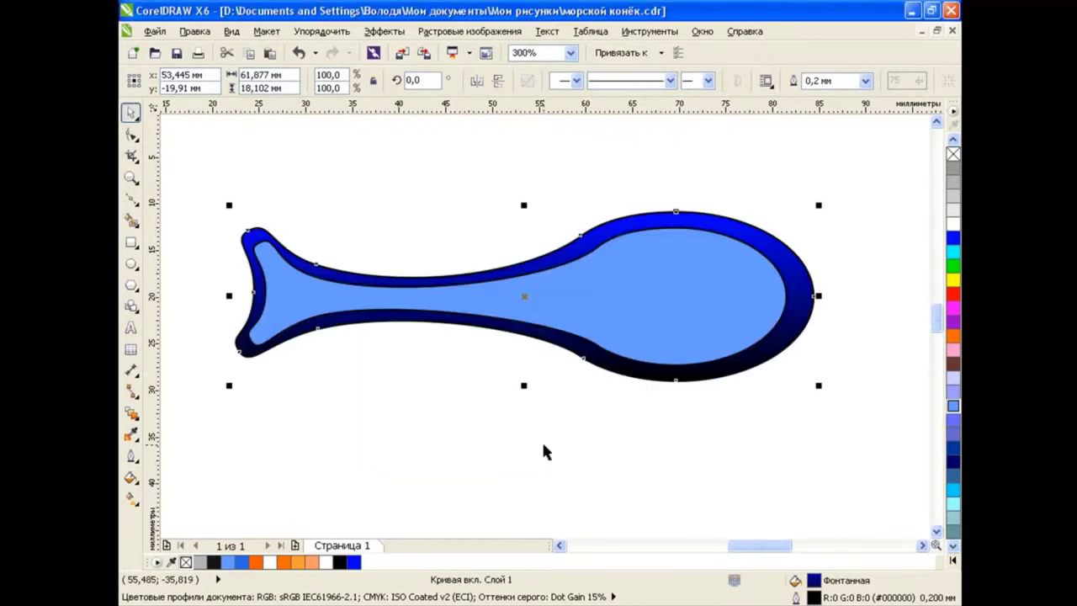
{"action": "key", "text": "g"}
{"action": "left_click_drag", "start_coordinate": [524, 378], "coordinate": [524, 486]}
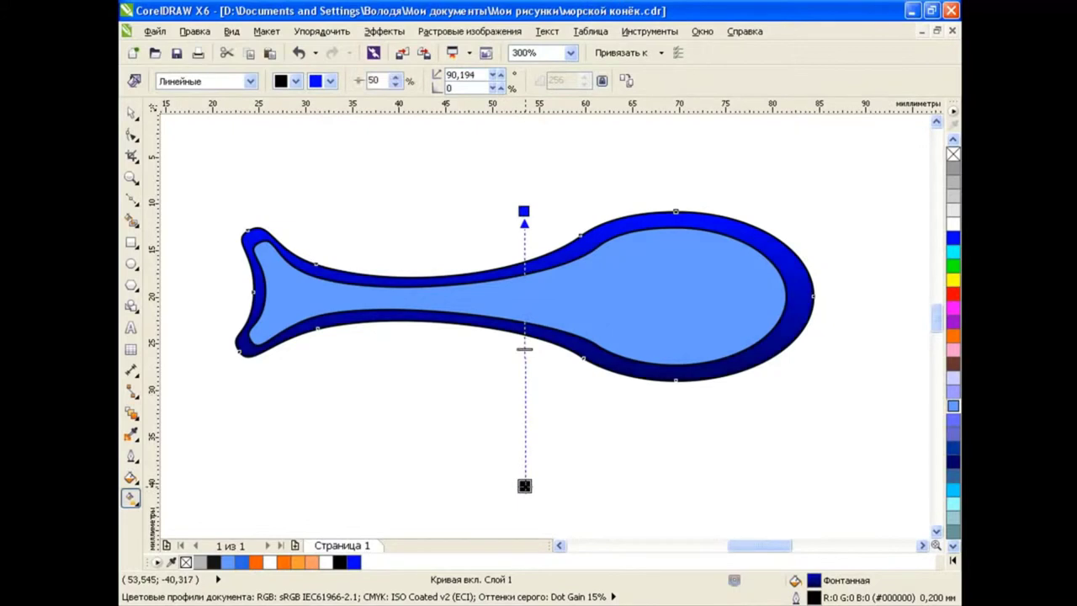
{"action": "left_click_drag", "start_coordinate": [524, 211], "coordinate": [528, 243]}
- Blend the outer fish inward to the light-blue inner shape with a contour
{"action": "left_click", "coordinate": [131, 412]}
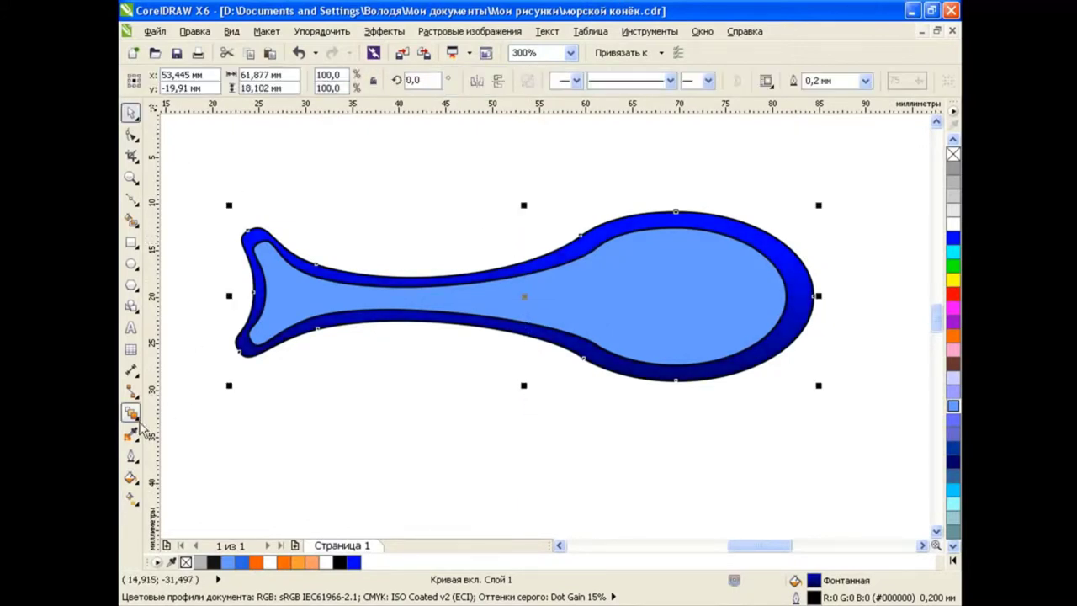
{"action": "mouse_move", "coordinate": [657, 372]}
{"action": "left_mouse_down"}
{"action": "mouse_move", "coordinate": [917, 194]}
{"action": "mouse_move", "coordinate": [778, 262]}
{"action": "left_mouse_up"}
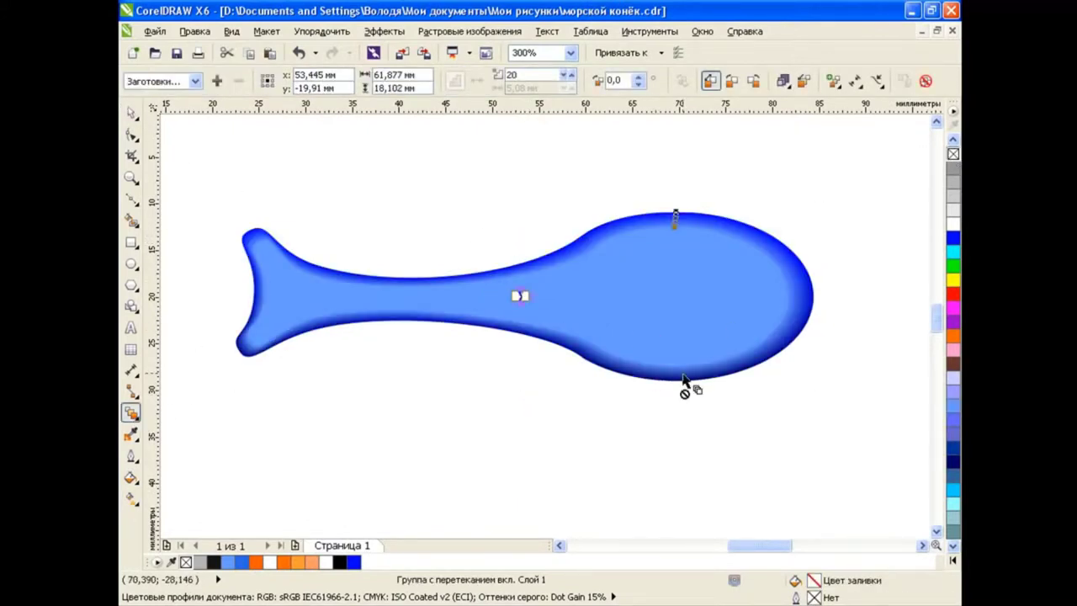
{"action": "left_click", "coordinate": [130, 112]}
{"action": "left_click", "coordinate": [553, 448]}
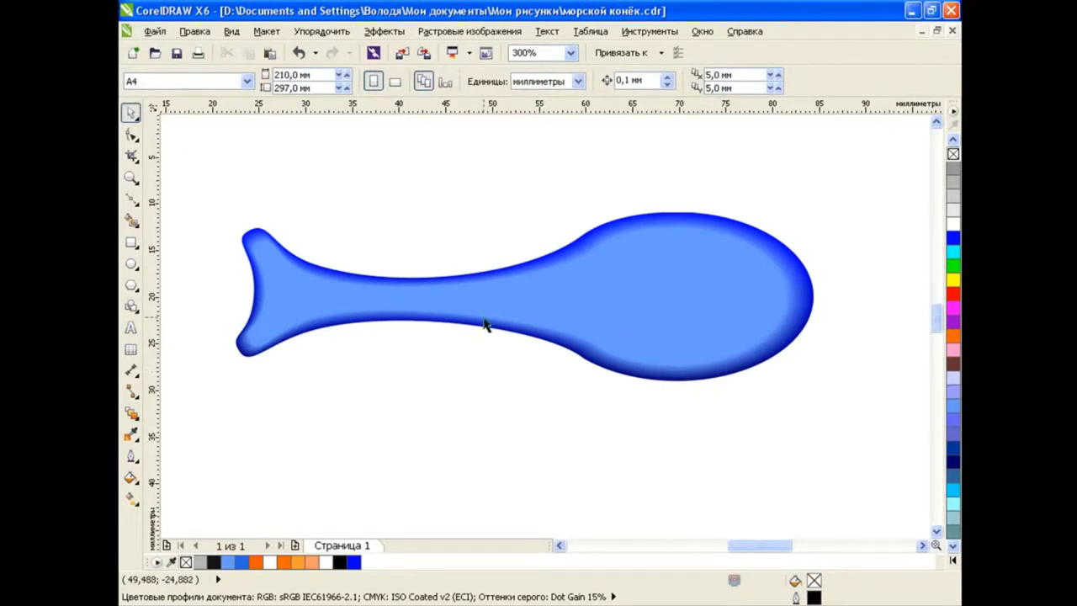
- Break the contour group apart via the Arrange menu and deselect
{"action": "scroll", "coordinate": [488, 325], "scroll_direction": "up", "scroll_amount": 2}
{"action": "left_click", "coordinate": [581, 416]}
{"action": "left_click", "coordinate": [321, 31]}
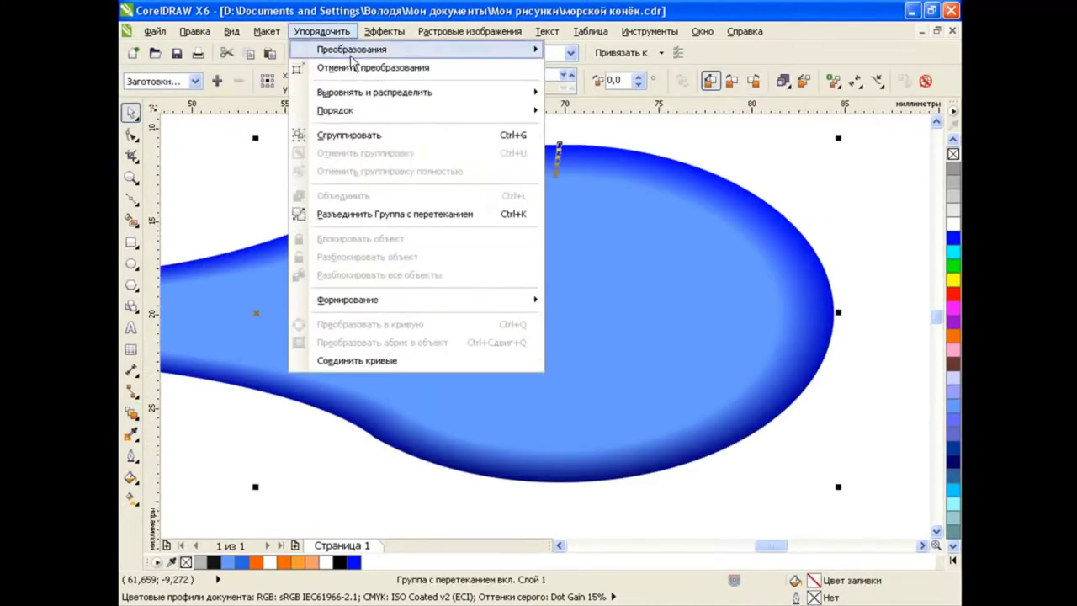
{"action": "left_click", "coordinate": [384, 217]}
{"action": "left_click", "coordinate": [854, 212]}
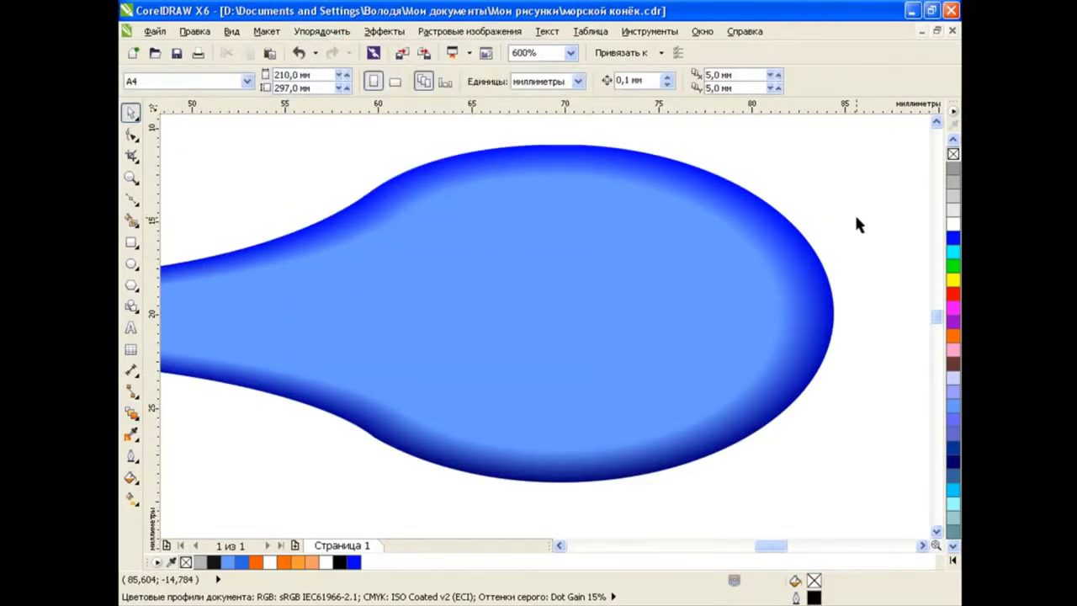
- Draw an oval inside the blue fish body
{"action": "left_click", "coordinate": [130, 264]}
{"action": "left_click_drag", "start_coordinate": [330, 181], "coordinate": [777, 455]}
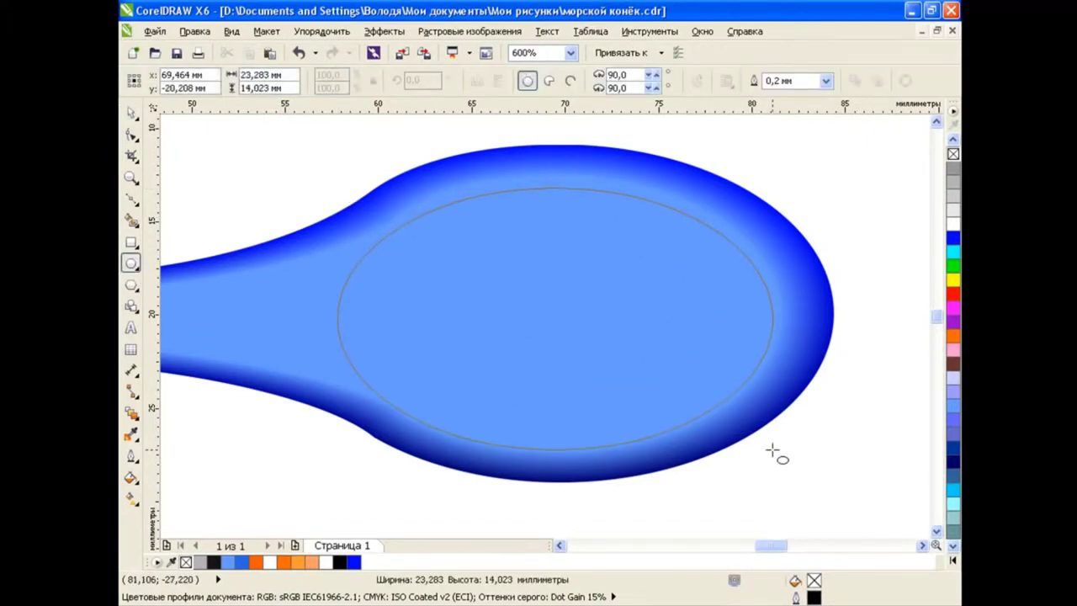
{"action": "left_click_drag", "start_coordinate": [553, 182], "coordinate": [555, 171]}
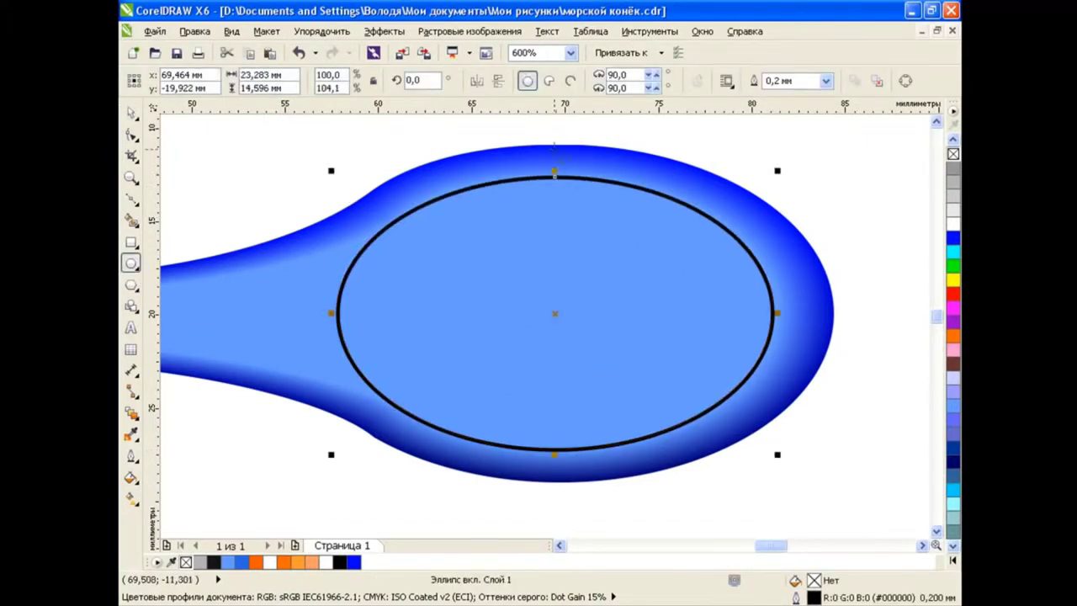
- Fill the oval with a custom radial gradient from blue to light cyan with a middle stop
{"action": "left_click", "coordinate": [132, 454]}
{"action": "left_click", "coordinate": [190, 500]}
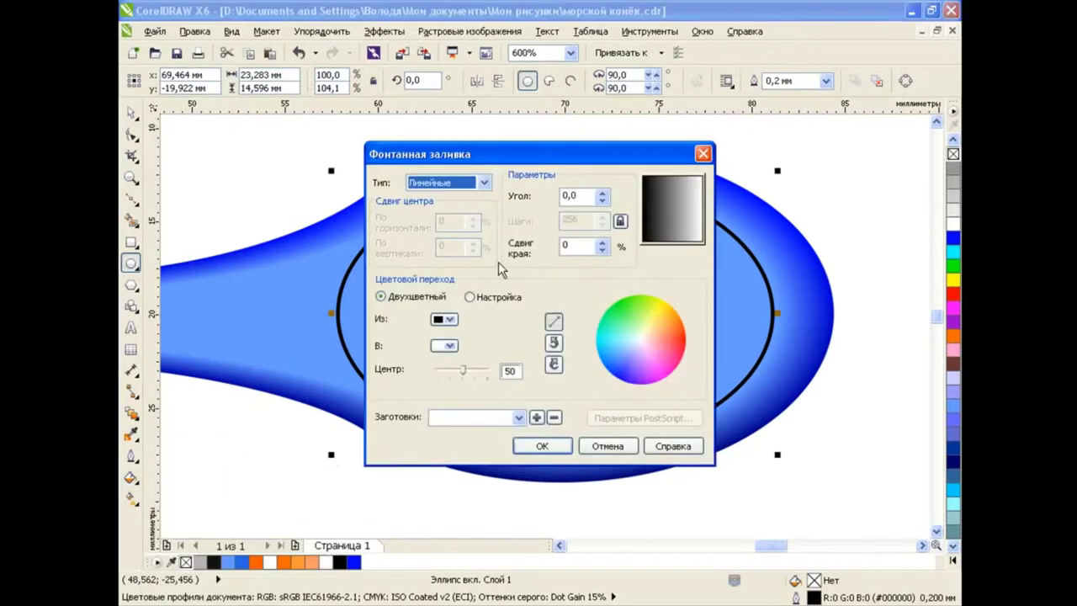
{"action": "key", "text": "Down"}
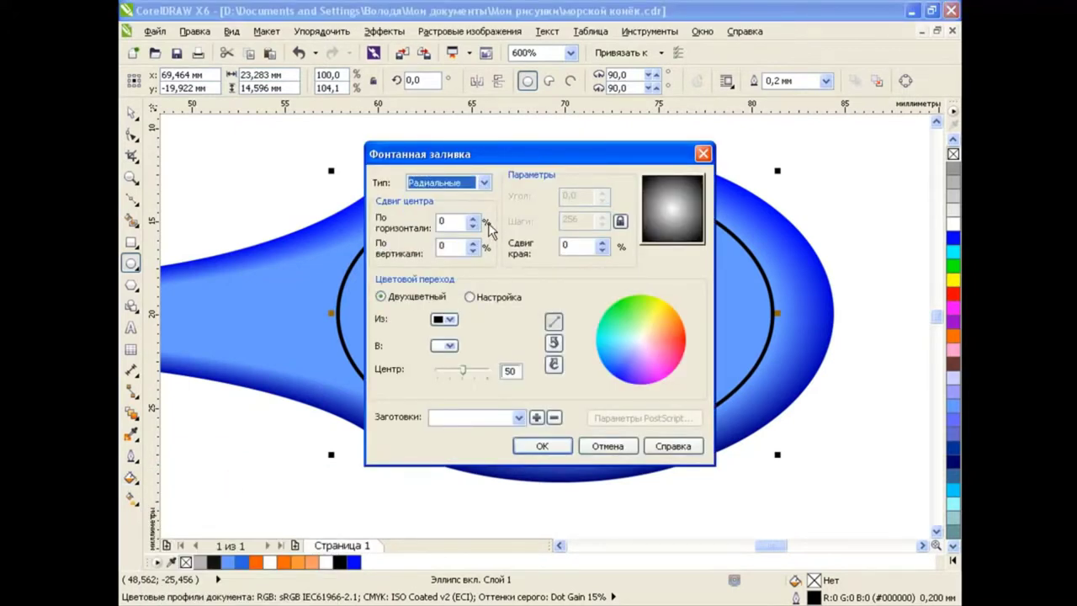
{"action": "left_click", "coordinate": [469, 297]}
{"action": "left_click", "coordinate": [643, 310]}
{"action": "double_click", "coordinate": [450, 344]}
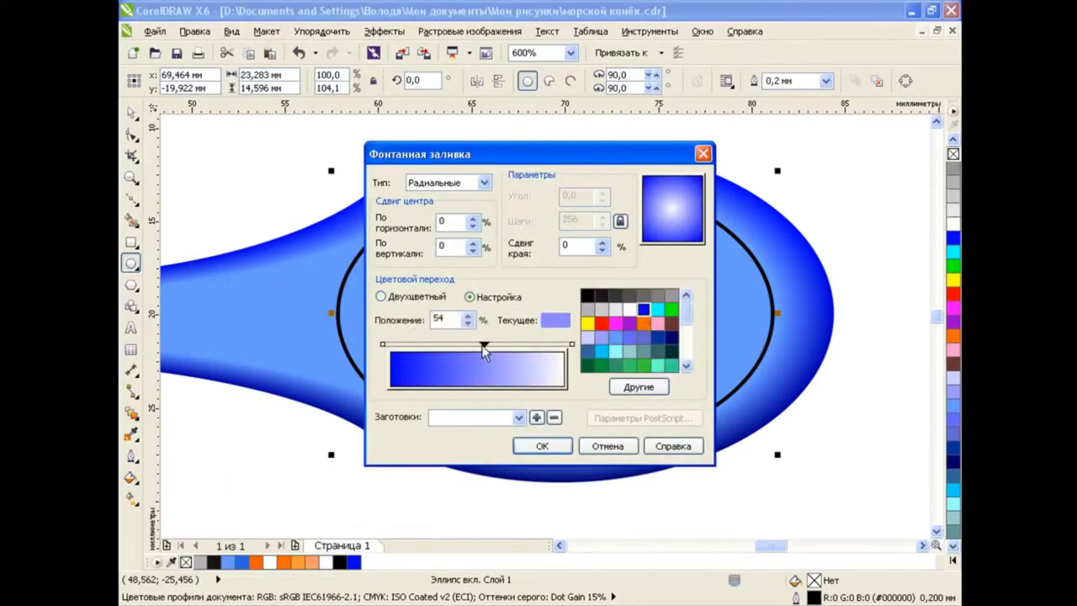
{"action": "left_click_drag", "start_coordinate": [451, 345], "coordinate": [480, 346]}
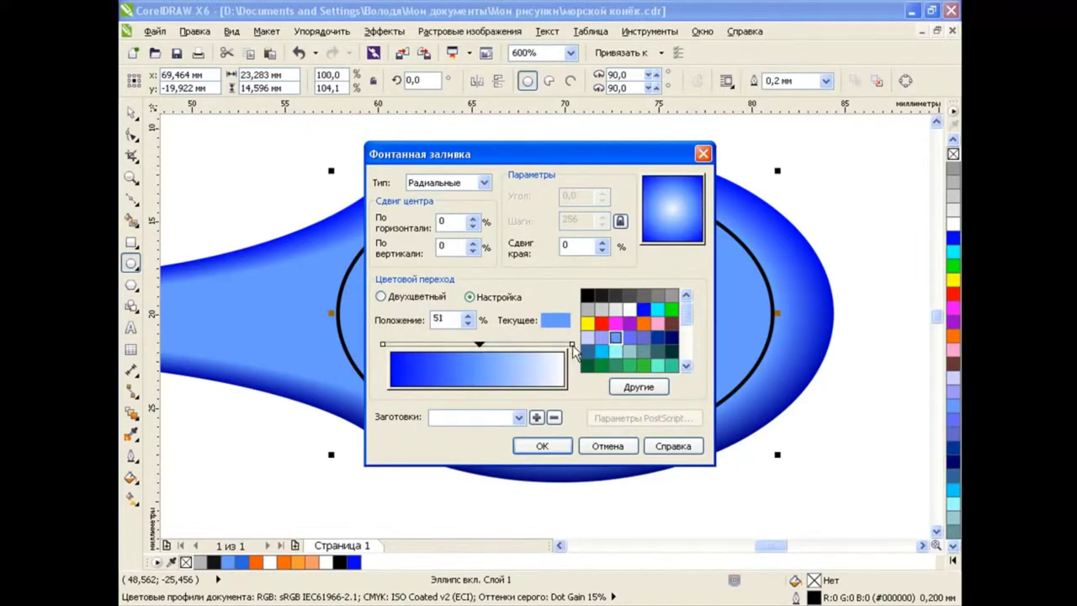
{"action": "left_click", "coordinate": [572, 344]}
{"action": "left_click", "coordinate": [615, 352]}
{"action": "left_click", "coordinate": [480, 345]}
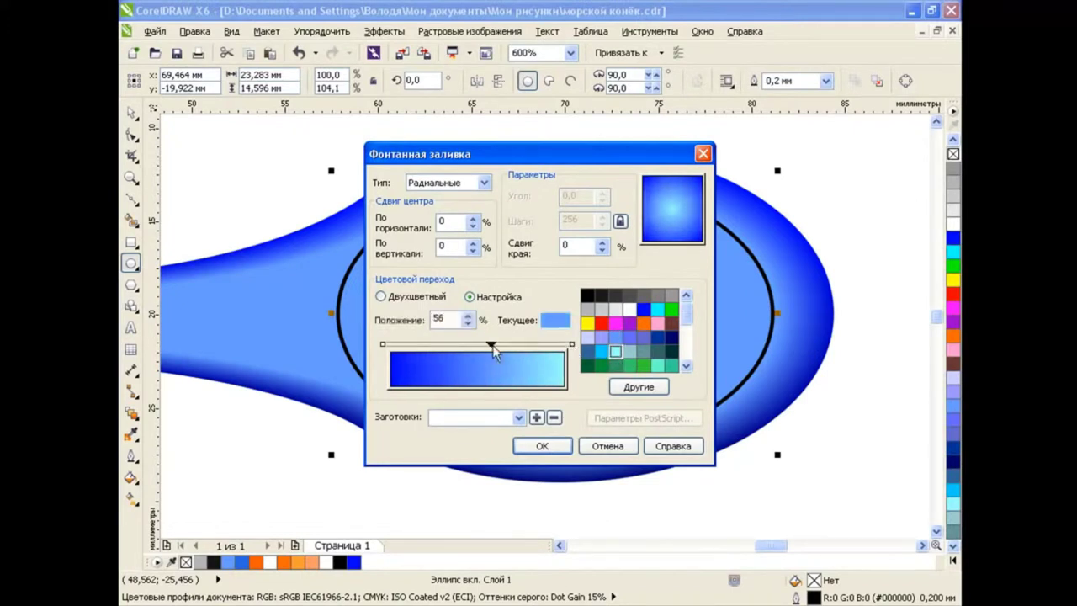
{"action": "left_click", "coordinate": [542, 446]}
{"action": "left_click", "coordinate": [130, 497]}
- Drag the radial gradient's highlight and outer edge to reposition it on the oval
{"action": "left_click_drag", "start_coordinate": [554, 314], "coordinate": [434, 187]}
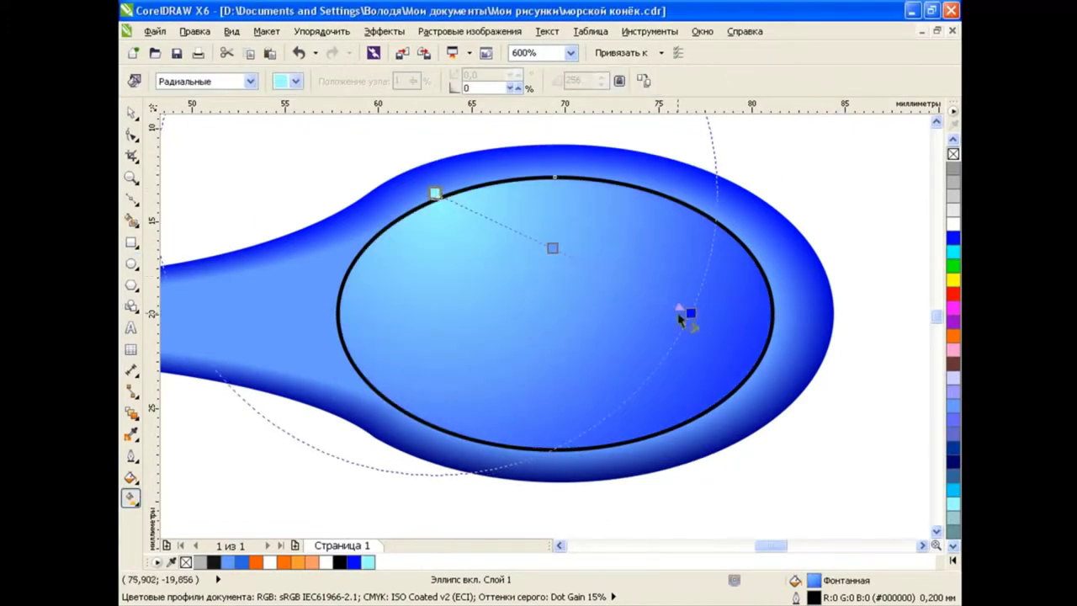
{"action": "left_click_drag", "start_coordinate": [684, 315], "coordinate": [646, 404]}
{"action": "left_click_drag", "start_coordinate": [435, 187], "coordinate": [426, 239]}
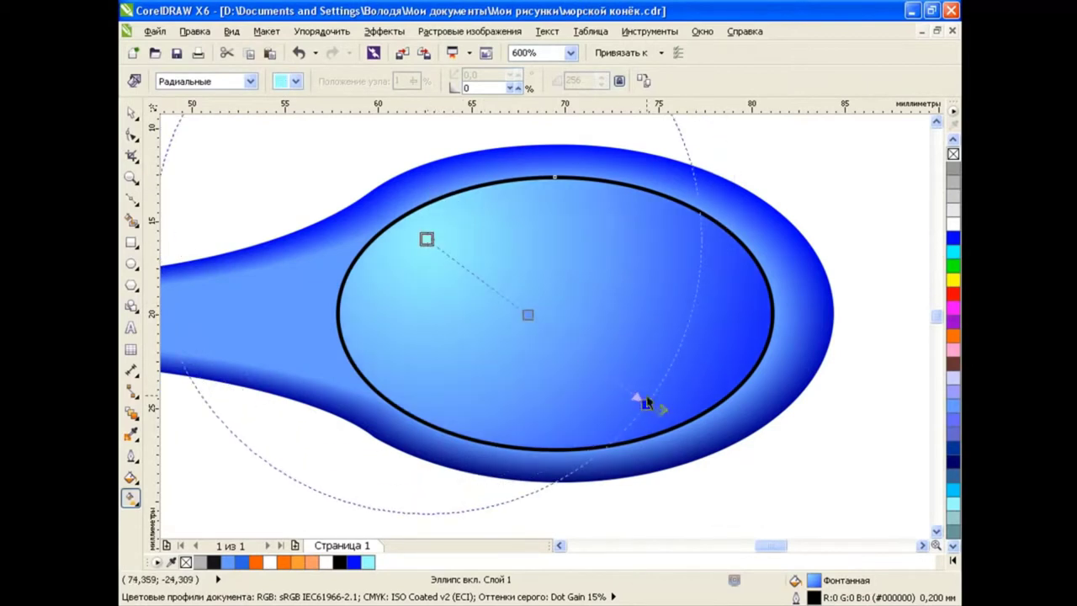
{"action": "left_click_drag", "start_coordinate": [646, 404], "coordinate": [658, 364]}
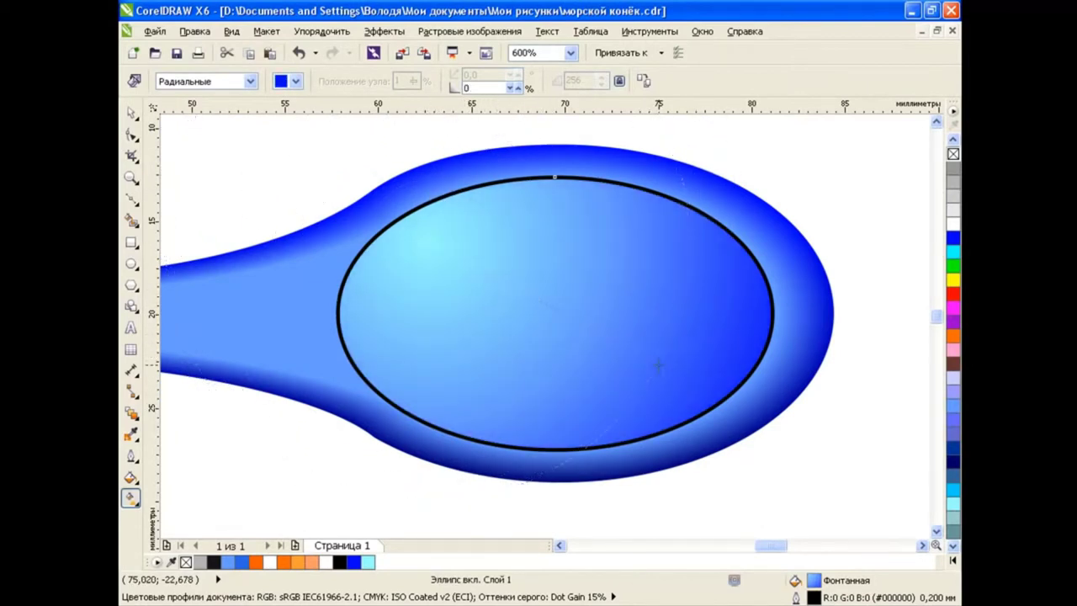
{"action": "key", "text": "space"}
{"action": "left_click", "coordinate": [856, 382]}
{"action": "left_click", "coordinate": [658, 277]}
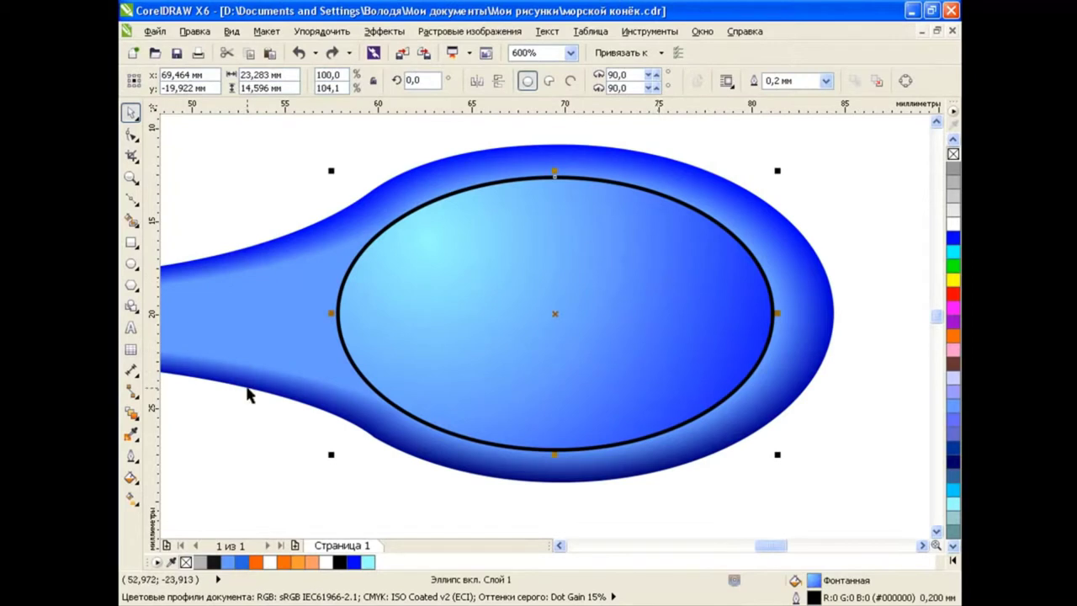
- Move the light cyan highlight up to the oval's top centre
{"action": "key", "text": "space"}
{"action": "left_click_drag", "start_coordinate": [425, 238], "coordinate": [495, 172]}
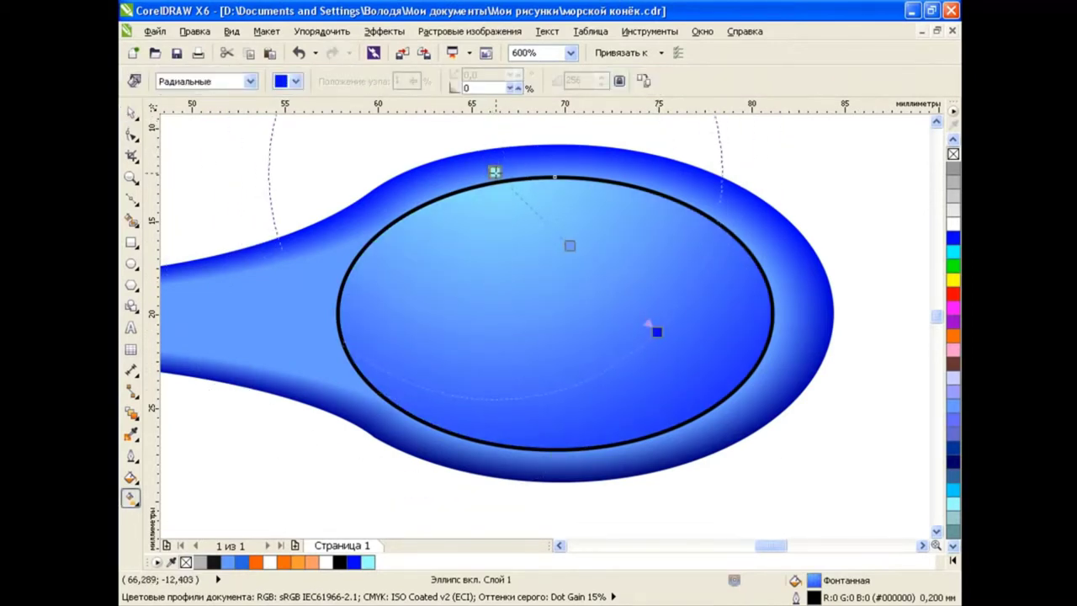
{"action": "left_click_drag", "start_coordinate": [569, 246], "coordinate": [623, 317]}
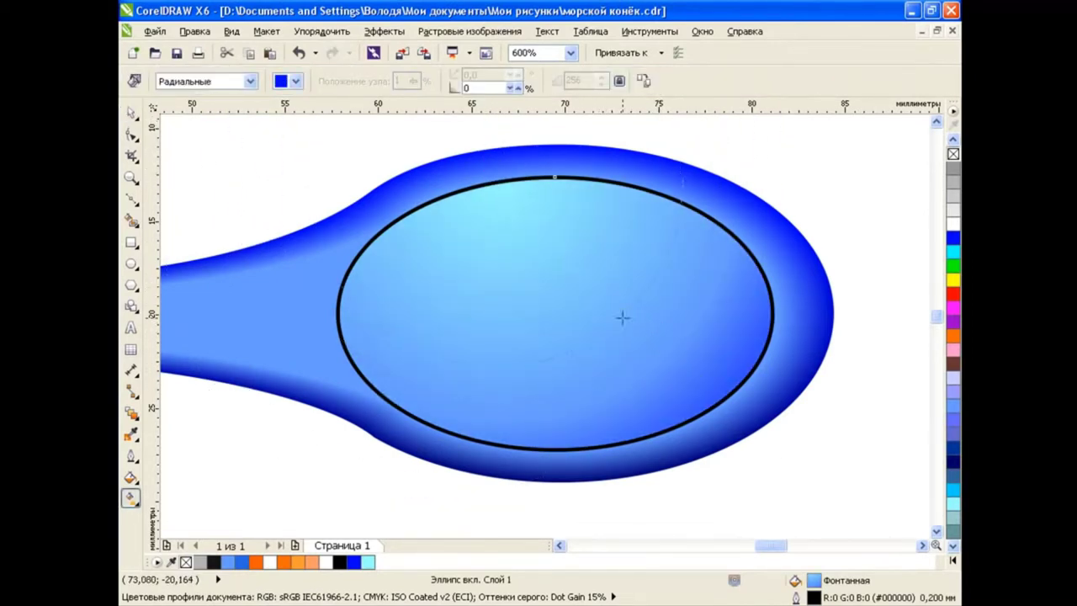
{"action": "left_click_drag", "start_coordinate": [496, 175], "coordinate": [516, 160]}
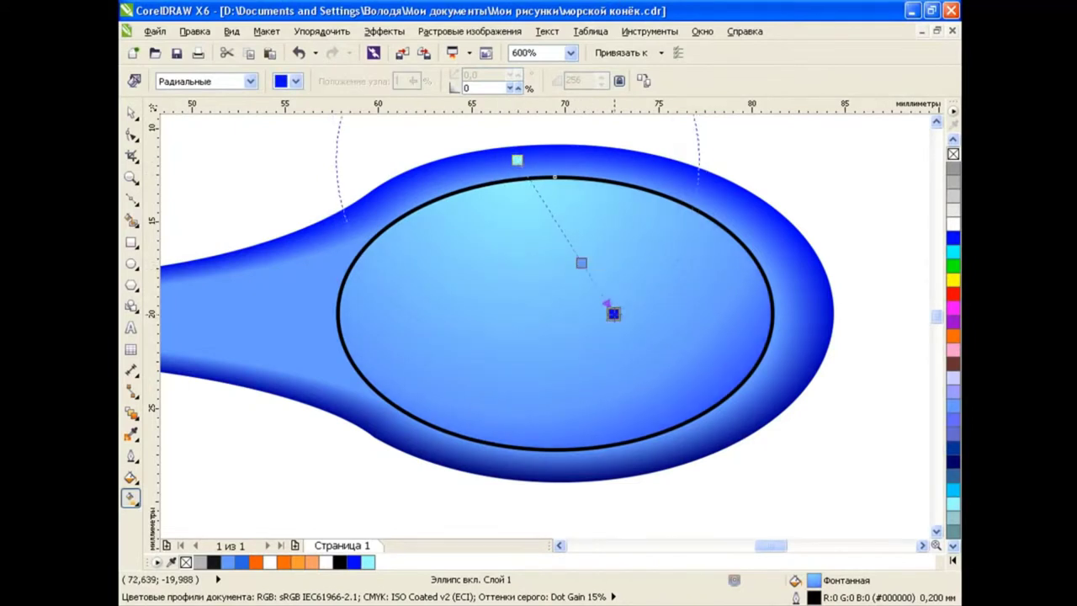
{"action": "left_click_drag", "start_coordinate": [614, 313], "coordinate": [594, 271]}
{"action": "left_click_drag", "start_coordinate": [516, 160], "coordinate": [524, 169]}
{"action": "key", "text": "space"}
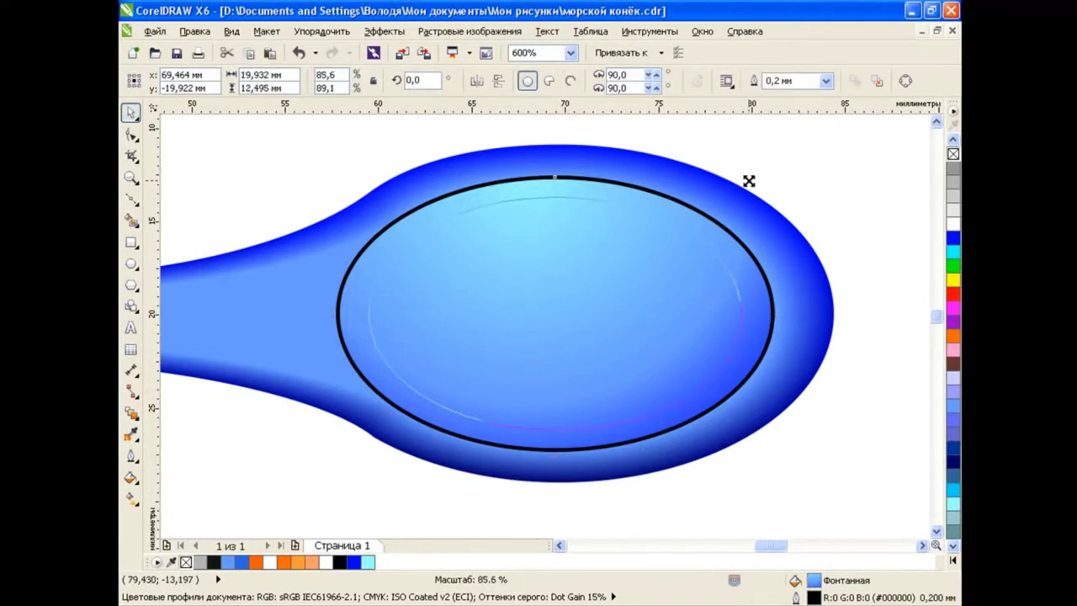
- Make a smaller concentric copy of the oval and select it
{"action": "left_click_drag", "start_coordinate": [782, 170], "coordinate": [846, 189]}
{"action": "key", "text": "ctrl+z"}
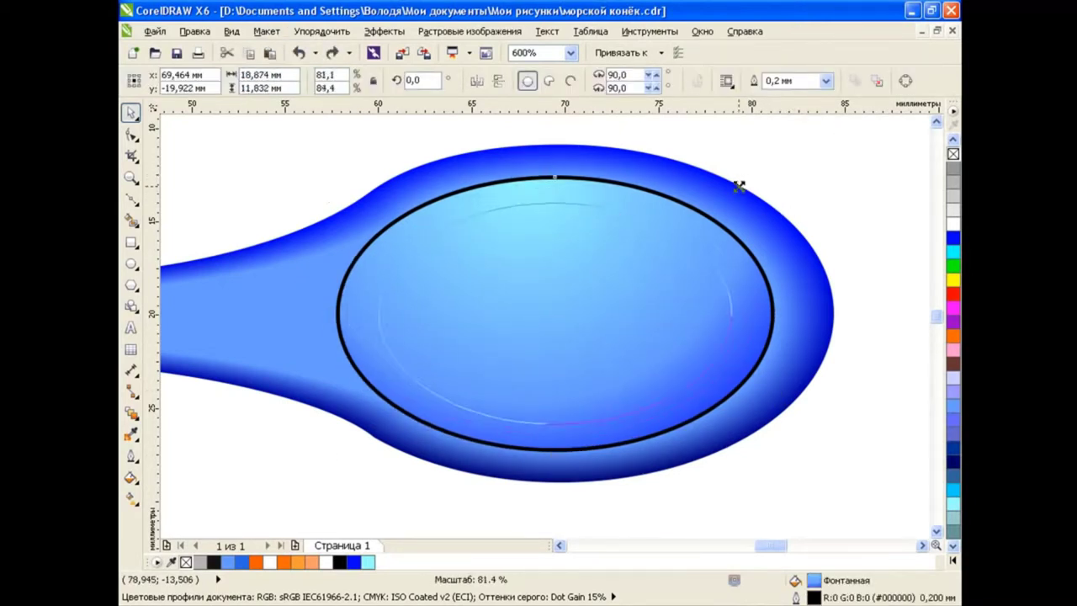
{"action": "left_click_drag", "start_coordinate": [778, 171], "coordinate": [722, 209]}
{"action": "left_click", "coordinate": [832, 188]}
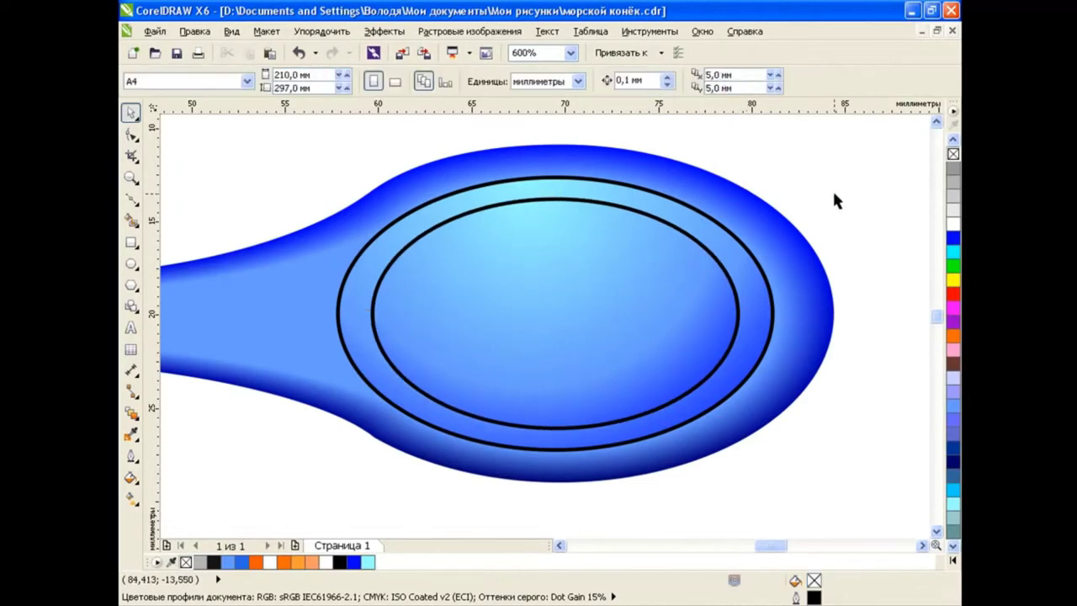
{"action": "left_click", "coordinate": [737, 303]}
- Start a radial fountain fill on the inner oval, with orange start, end and a 40% stop
{"action": "left_click", "coordinate": [132, 477]}
{"action": "left_click", "coordinate": [192, 425]}
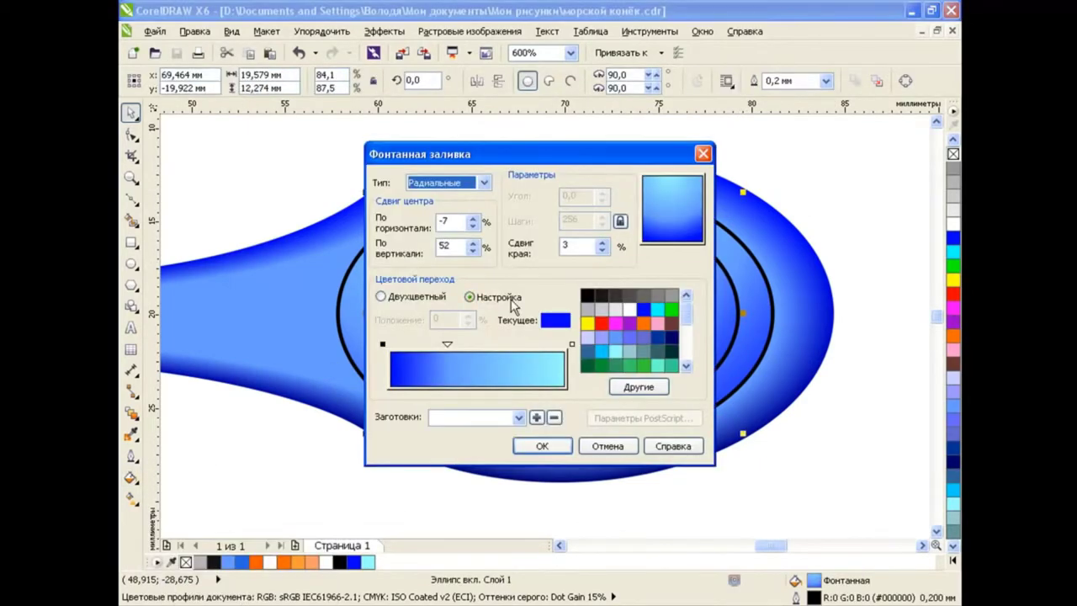
{"action": "left_click", "coordinate": [644, 324]}
{"action": "left_click", "coordinate": [448, 346]}
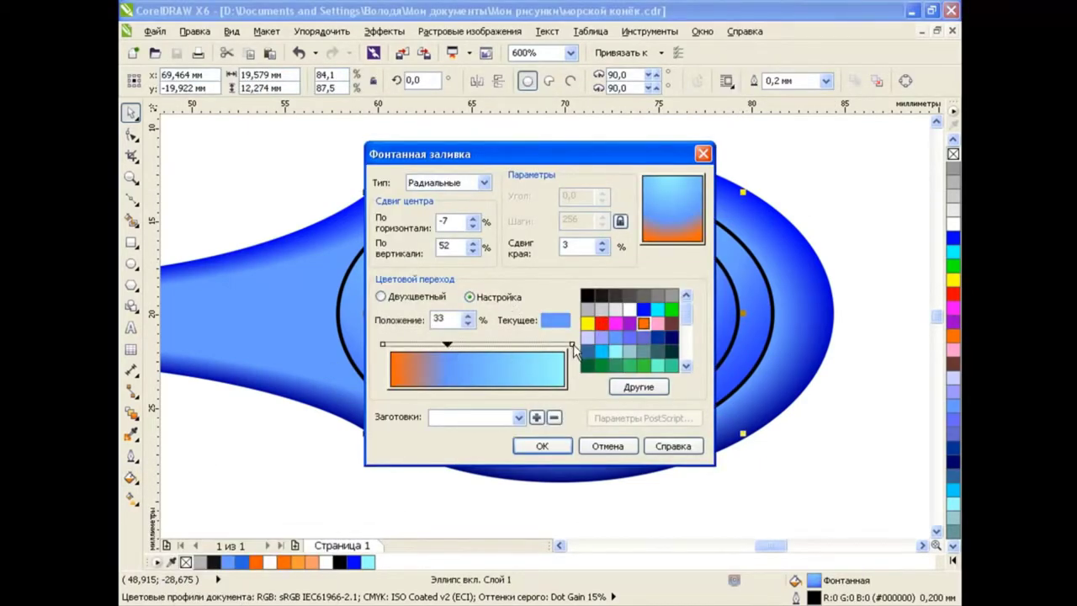
{"action": "left_click", "coordinate": [572, 345]}
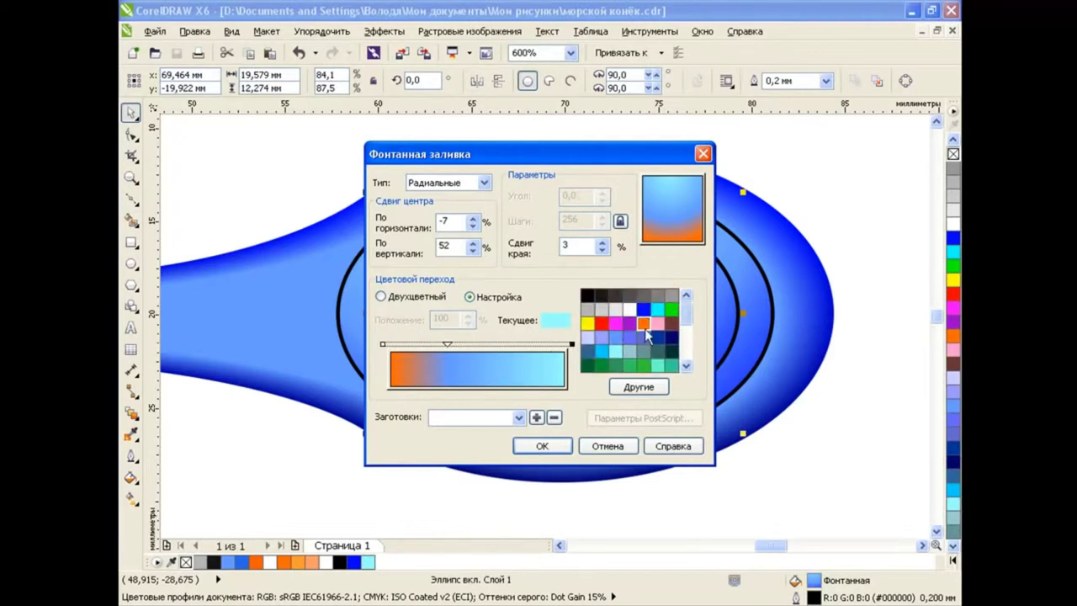
{"action": "left_click", "coordinate": [644, 323]}
{"action": "double_click", "coordinate": [461, 345]}
{"action": "left_click", "coordinate": [644, 323]}
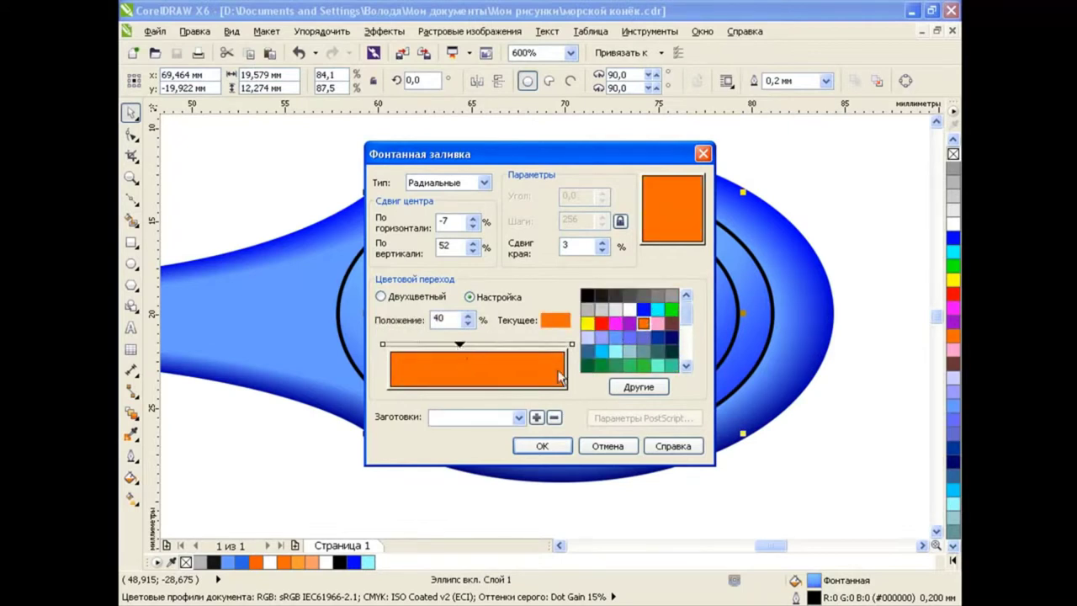
- Lighten the gradient's stops to pale peach and apply the orange-to-peach fill
{"action": "left_click", "coordinate": [638, 386]}
{"action": "left_click", "coordinate": [396, 183]}
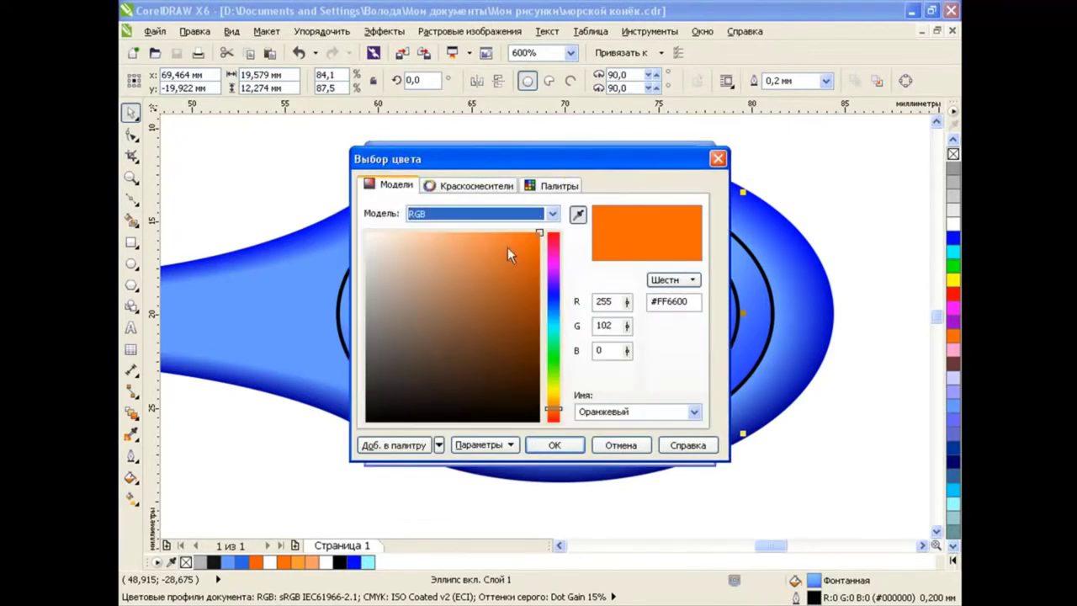
{"action": "left_click", "coordinate": [450, 242]}
{"action": "left_click", "coordinate": [553, 444]}
{"action": "left_click", "coordinate": [573, 344]}
{"action": "left_click", "coordinate": [638, 386]}
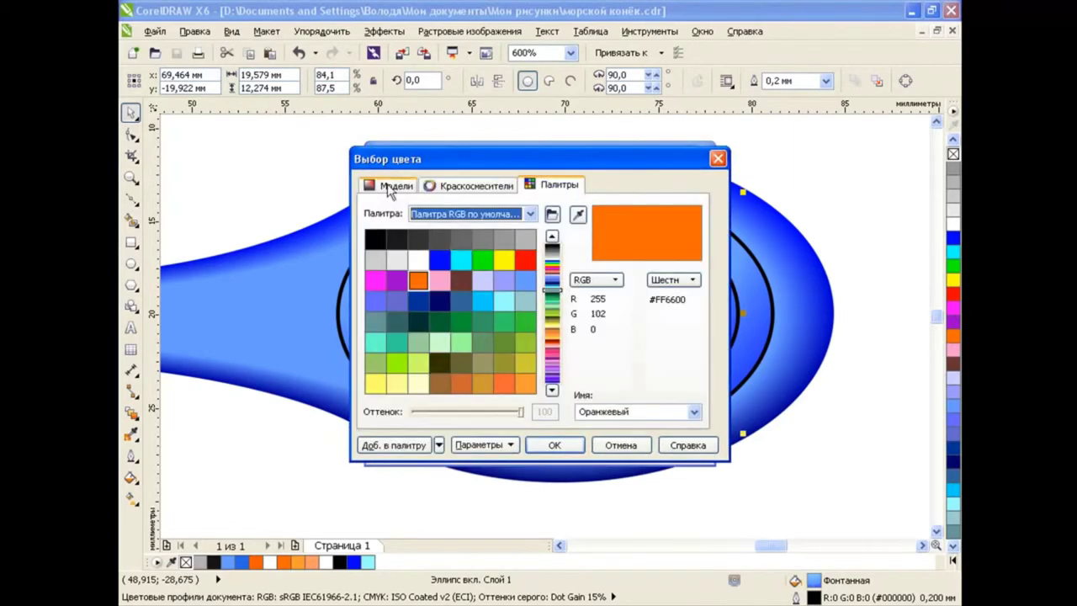
{"action": "left_click", "coordinate": [395, 185]}
{"action": "left_click", "coordinate": [378, 233]}
{"action": "left_click", "coordinate": [554, 444]}
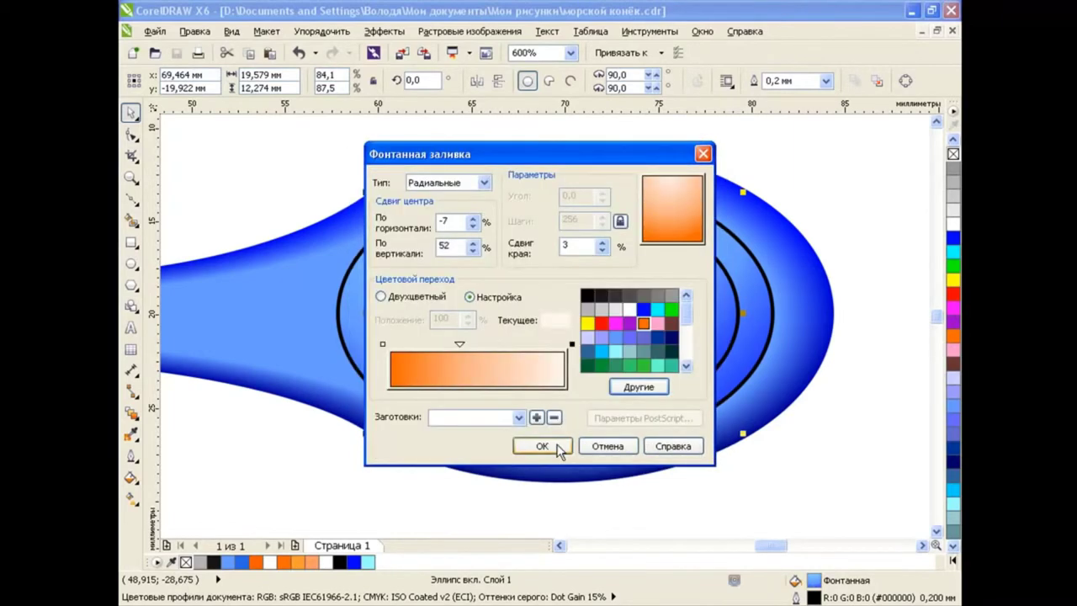
{"action": "left_click", "coordinate": [555, 446]}
- Shift the gradient's light centre and orange end toward the lower right
{"action": "left_click", "coordinate": [130, 501]}
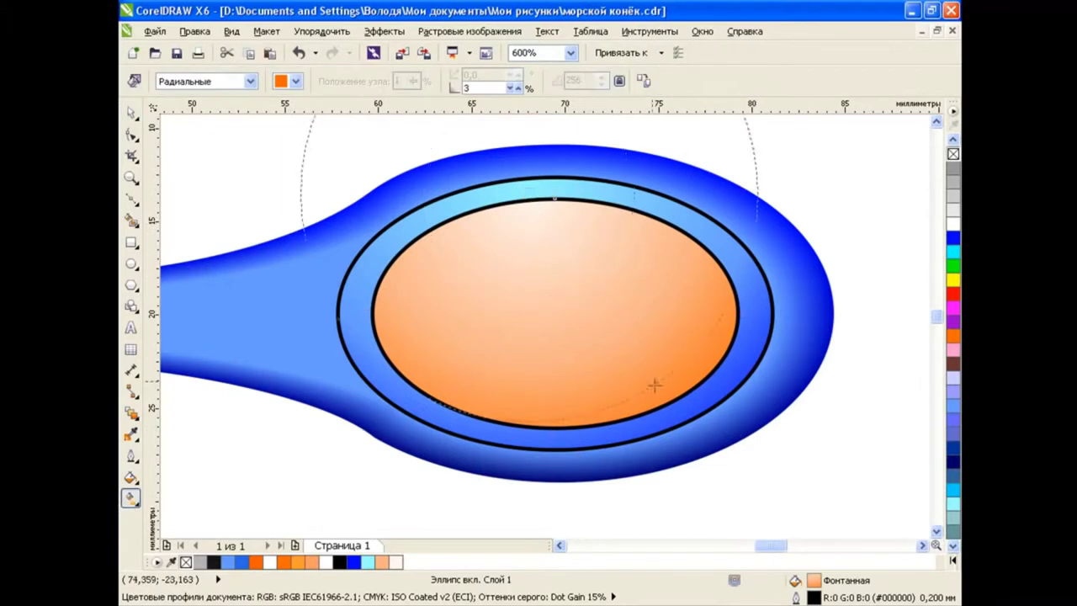
{"action": "left_click_drag", "start_coordinate": [689, 447], "coordinate": [668, 418]}
{"action": "left_click_drag", "start_coordinate": [528, 194], "coordinate": [515, 220]}
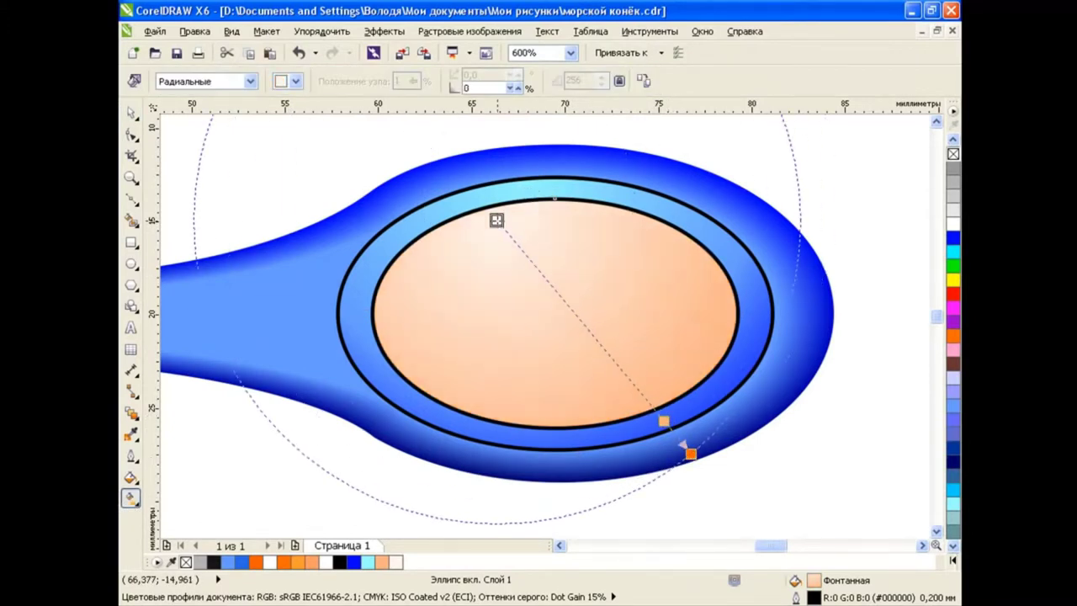
{"action": "left_click", "coordinate": [295, 81]}
{"action": "left_click", "coordinate": [131, 112]}
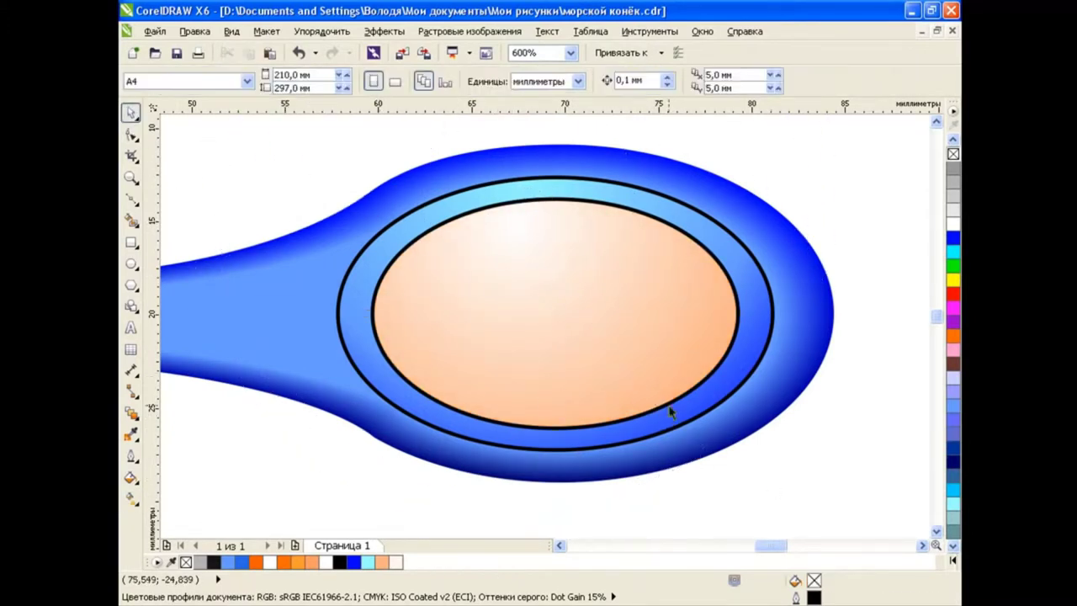
{"action": "left_click", "coordinate": [131, 264]}
- Draw a circle inside the peach oval and copy the outer blue shape's fill onto it
{"action": "left_click_drag", "start_coordinate": [471, 267], "coordinate": [632, 385]}
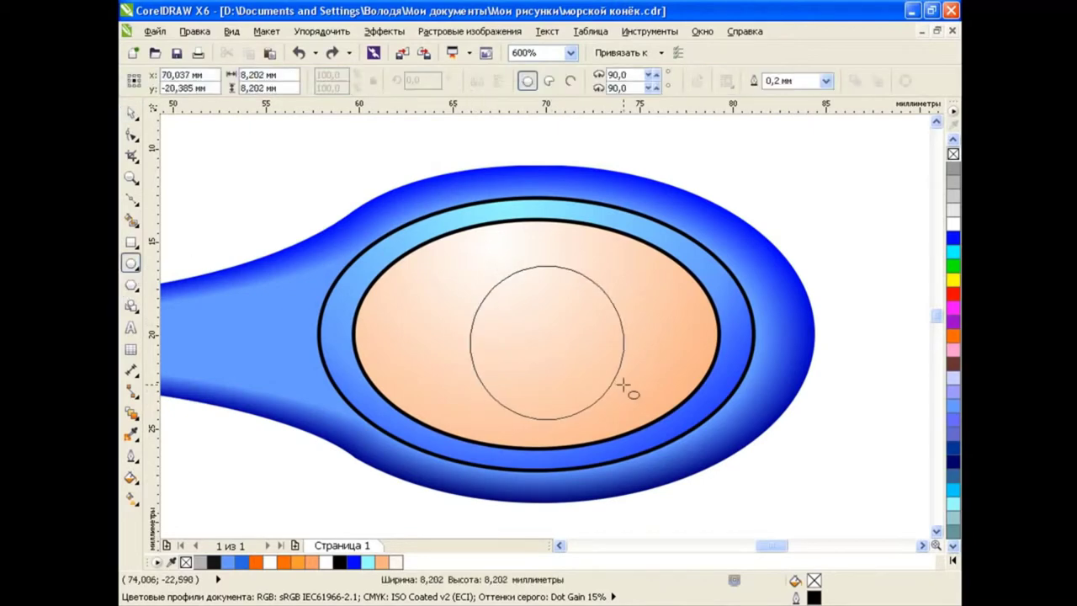
{"action": "left_click_drag", "start_coordinate": [552, 343], "coordinate": [535, 330]}
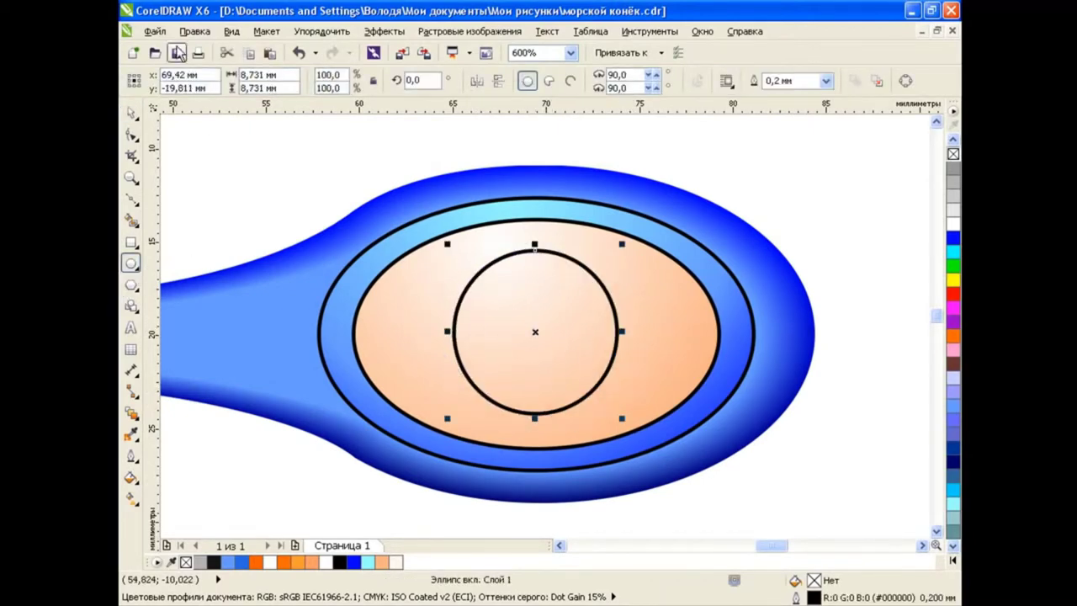
{"action": "left_click", "coordinate": [194, 31]}
{"action": "left_click", "coordinate": [180, 279]}
{"action": "left_click", "coordinate": [371, 301]}
{"action": "left_click", "coordinate": [579, 339]}
{"action": "left_click", "coordinate": [699, 397]}
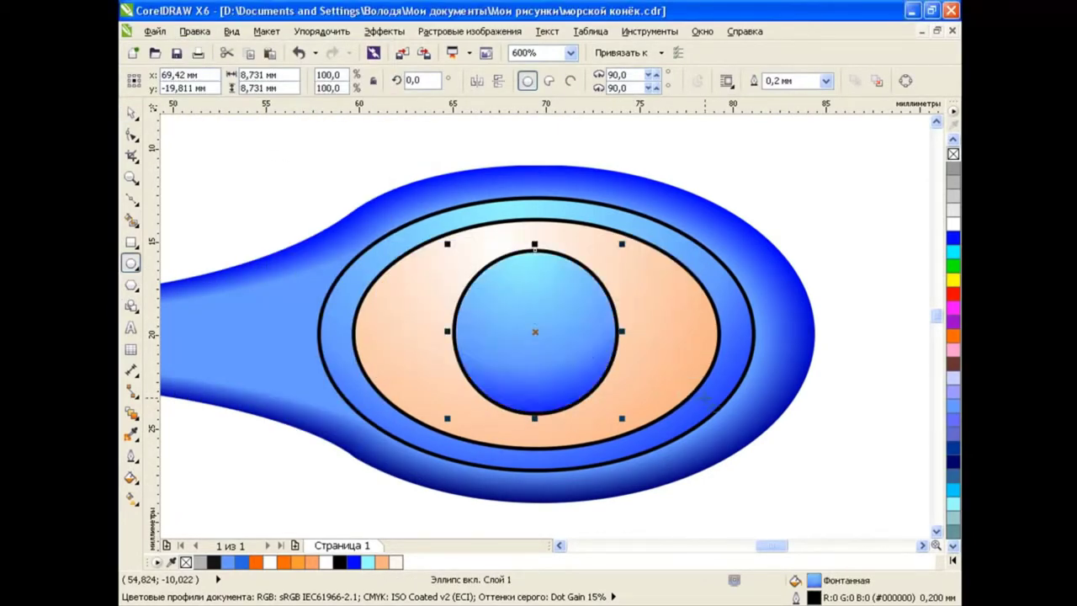
- Reposition the blue circle's gradient centre and outer point interactively
{"action": "left_click", "coordinate": [131, 497]}
{"action": "mouse_move", "coordinate": [524, 245]}
{"action": "left_mouse_down"}
{"action": "mouse_move", "coordinate": [575, 423]}
{"action": "mouse_move", "coordinate": [591, 398]}
{"action": "left_mouse_up"}
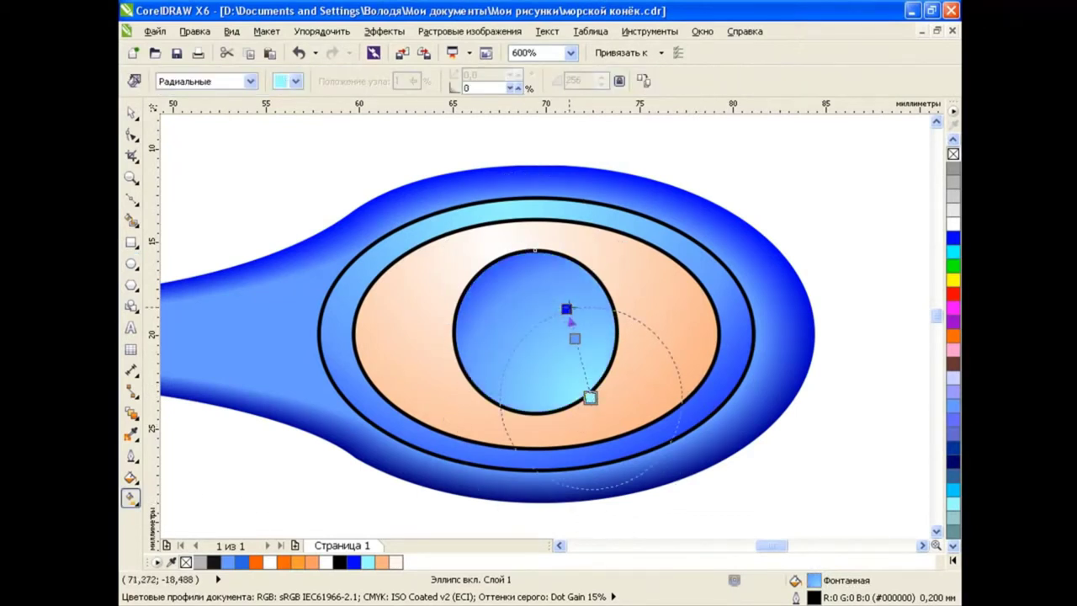
{"action": "left_click_drag", "start_coordinate": [564, 300], "coordinate": [532, 323]}
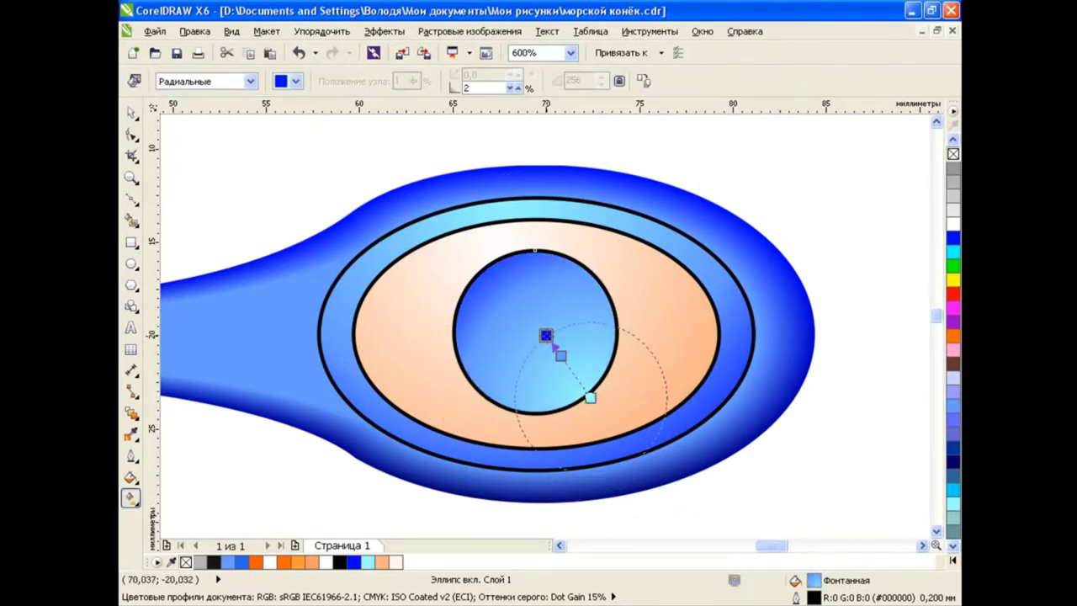
{"action": "key", "text": "space"}
{"action": "left_click", "coordinate": [846, 419]}
- Make a smaller 6.79 mm concentric circle and copy the peach ellipse's fill onto it
{"action": "left_click", "coordinate": [568, 330]}
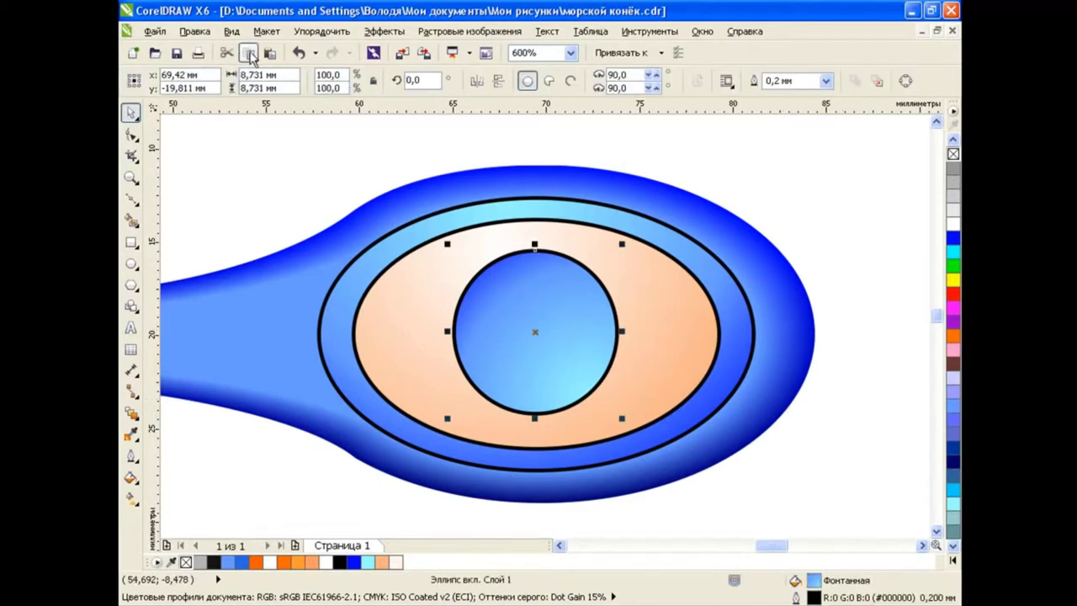
{"action": "left_click_drag", "start_coordinate": [621, 244], "coordinate": [603, 262]}
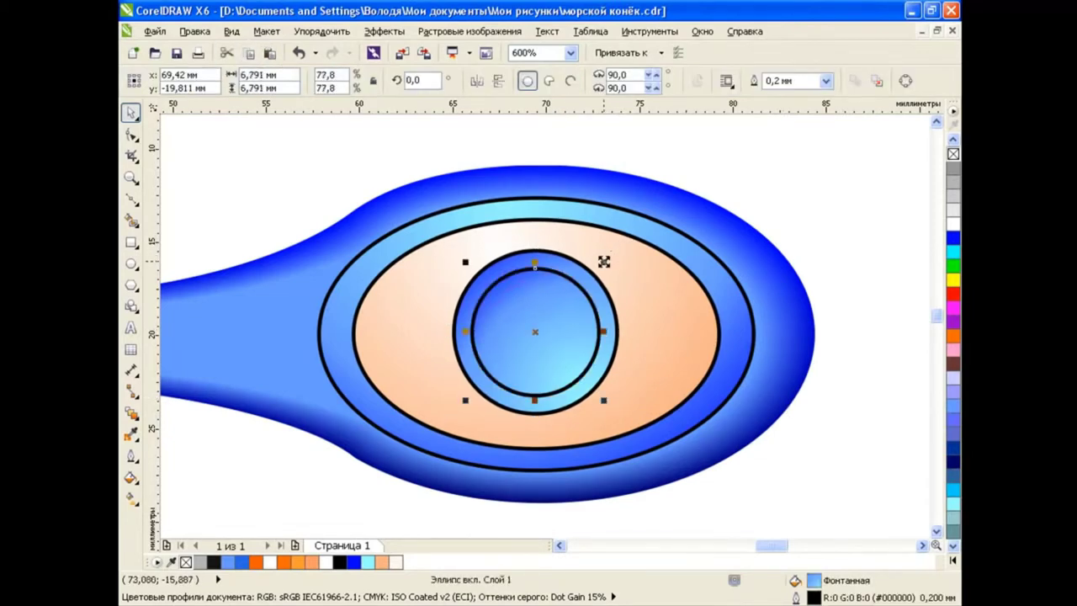
{"action": "left_click", "coordinate": [194, 31]}
{"action": "left_click", "coordinate": [252, 261]}
{"action": "left_click", "coordinate": [575, 337]}
{"action": "left_click", "coordinate": [652, 301]}
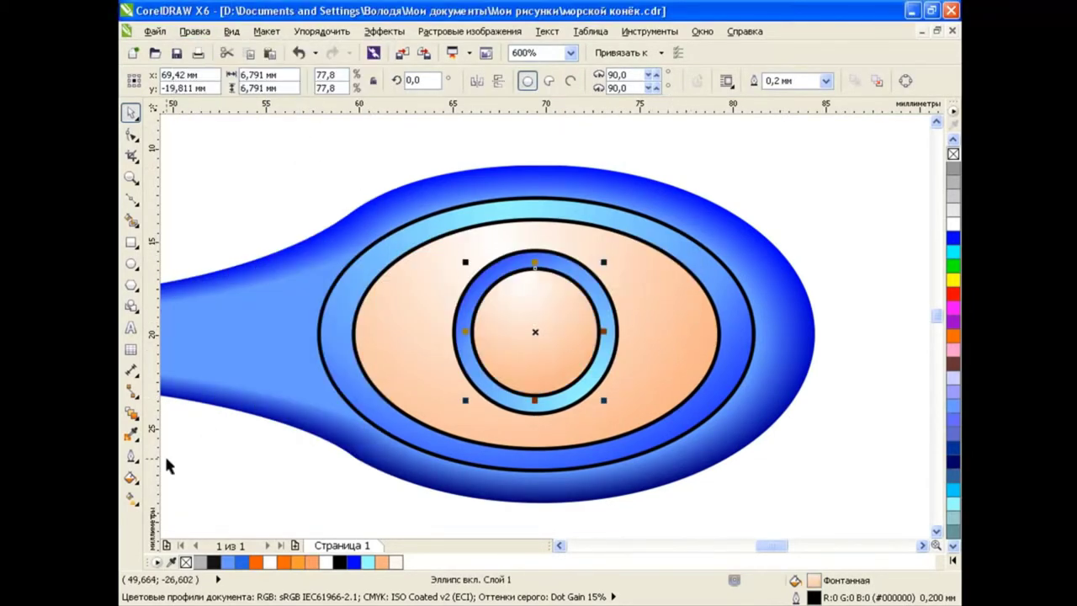
- Redraw the inner circle's radial orange gradient, centring it and widening toward the edge
{"action": "left_click", "coordinate": [130, 497]}
{"action": "left_click_drag", "start_coordinate": [480, 228], "coordinate": [570, 368]}
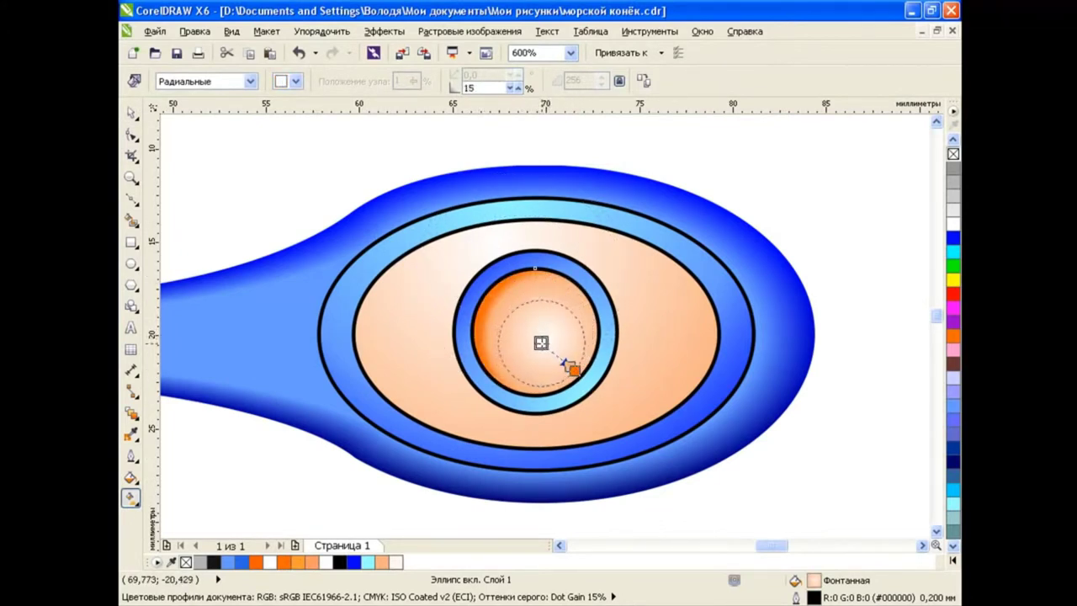
{"action": "mouse_move", "coordinate": [495, 241]}
{"action": "left_mouse_down"}
{"action": "mouse_move", "coordinate": [648, 440]}
{"action": "mouse_move", "coordinate": [555, 321]}
{"action": "left_mouse_up"}
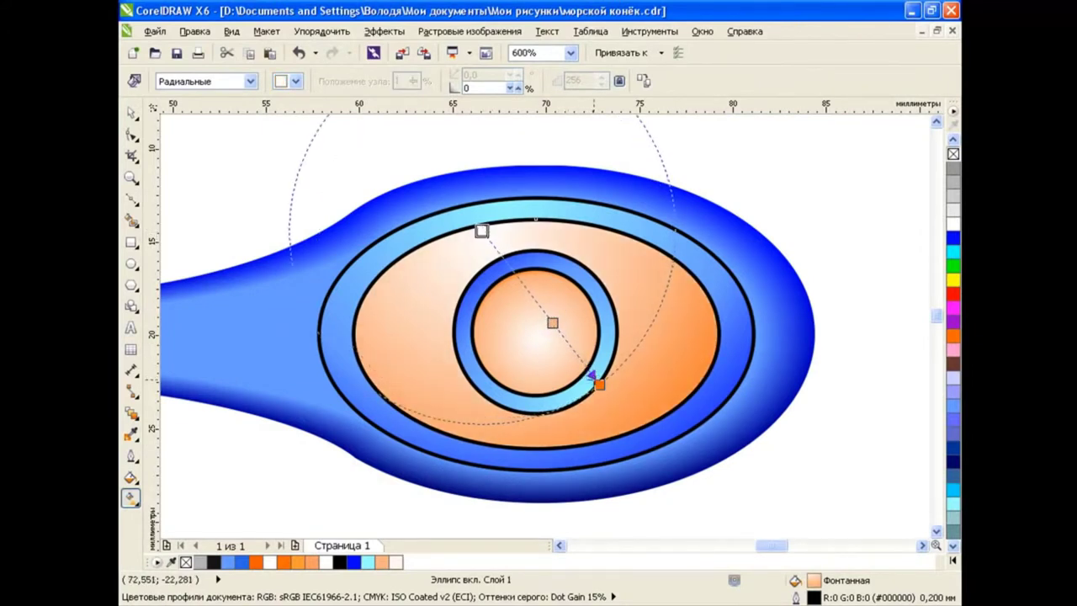
{"action": "left_click_drag", "start_coordinate": [598, 385], "coordinate": [531, 301]}
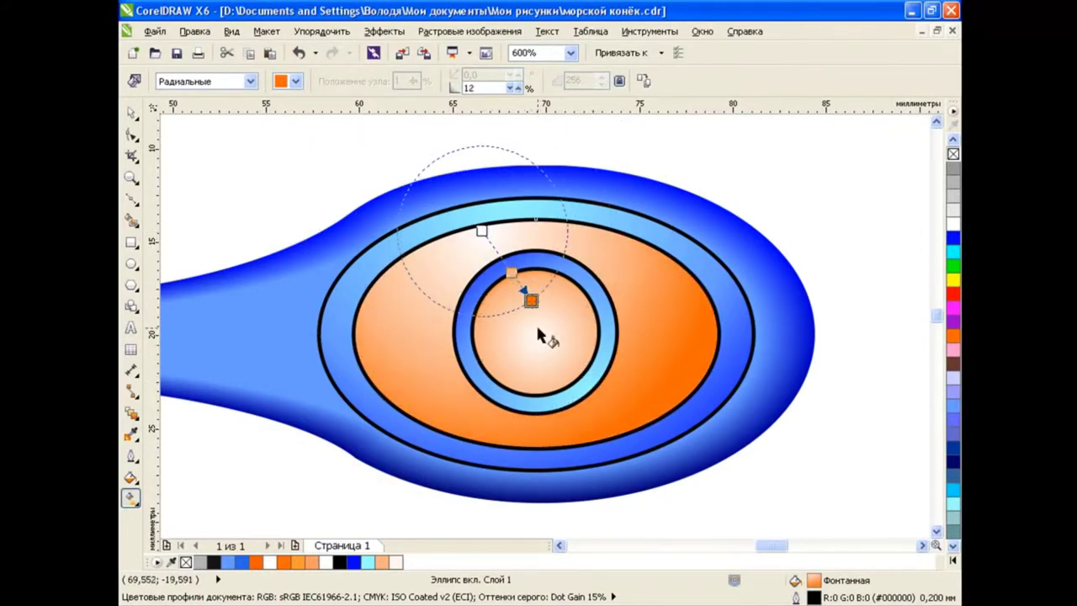
{"action": "left_click_drag", "start_coordinate": [539, 335], "coordinate": [575, 371]}
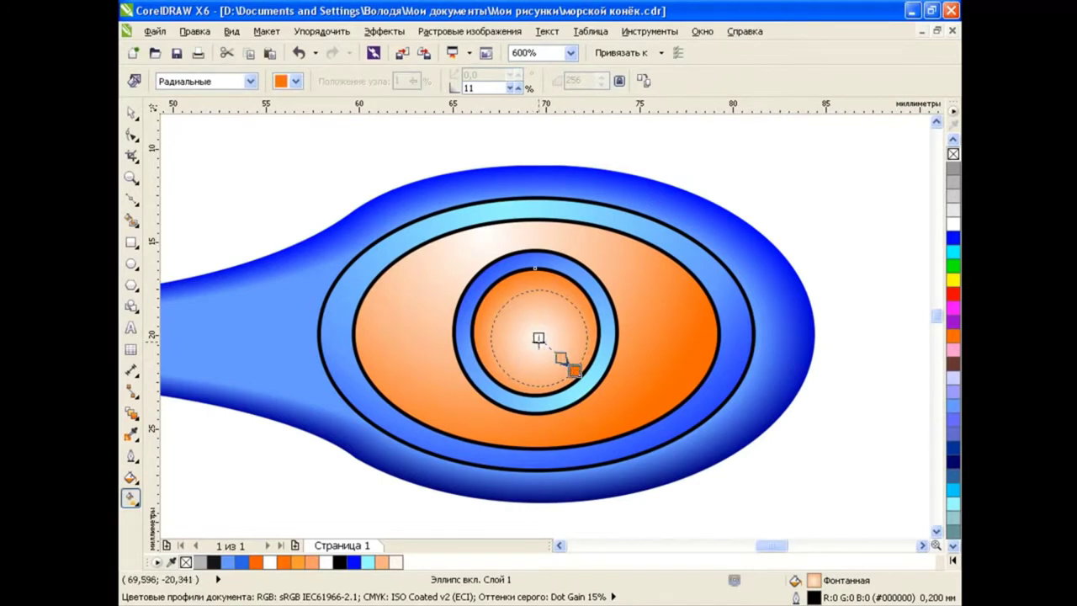
{"action": "left_click_drag", "start_coordinate": [538, 339], "coordinate": [547, 345]}
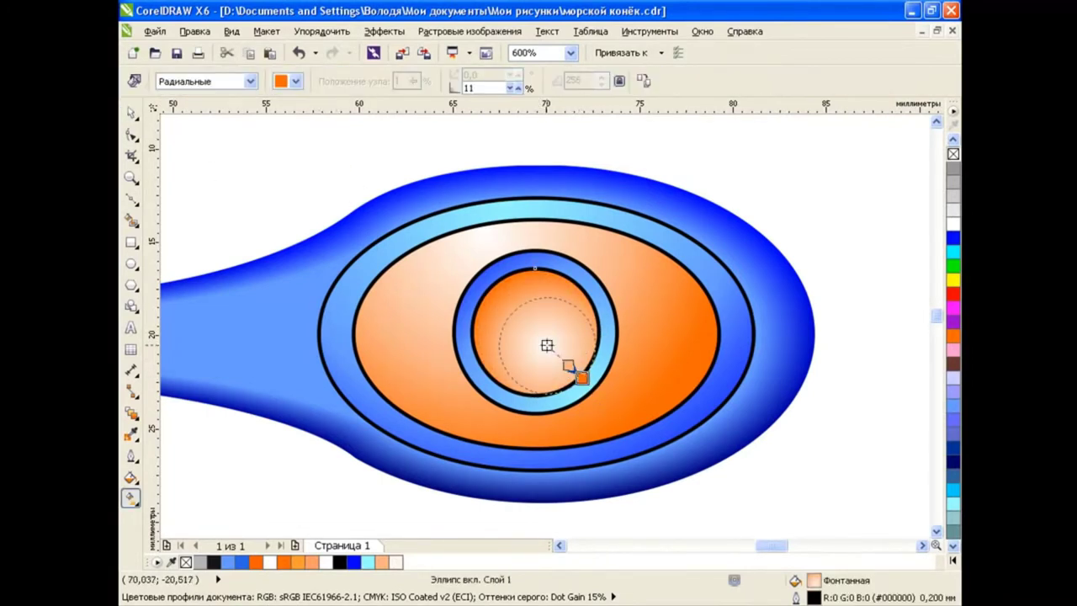
{"action": "left_click_drag", "start_coordinate": [581, 379], "coordinate": [596, 401]}
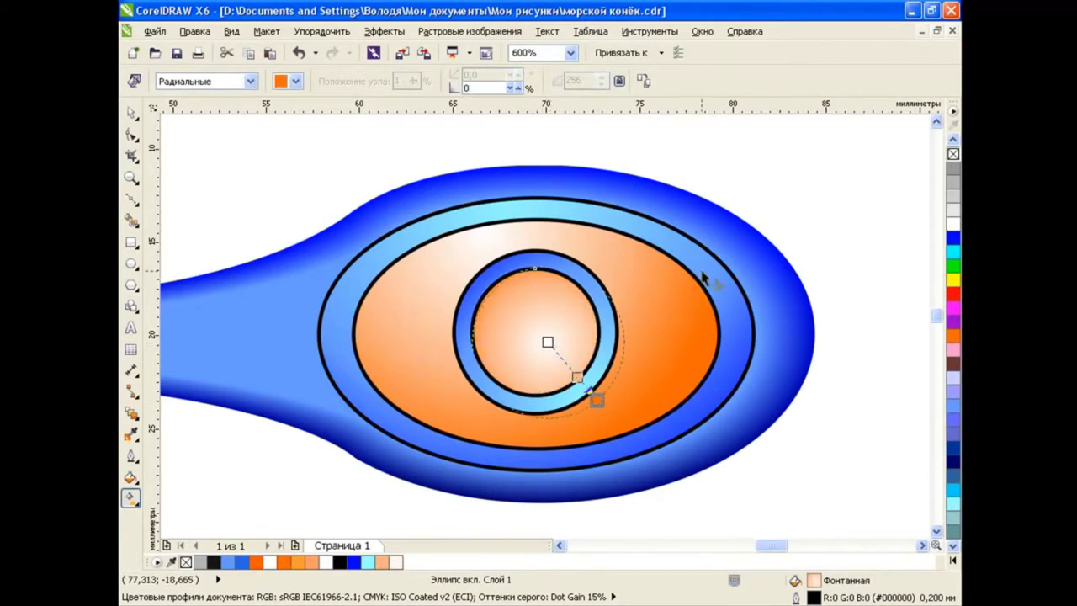
{"action": "key", "text": "space"}
{"action": "left_click", "coordinate": [240, 146]}
- Add a 2.734 mm concentric pupil with a black-to-white radial fountain fill
{"action": "key", "text": "Tab"}
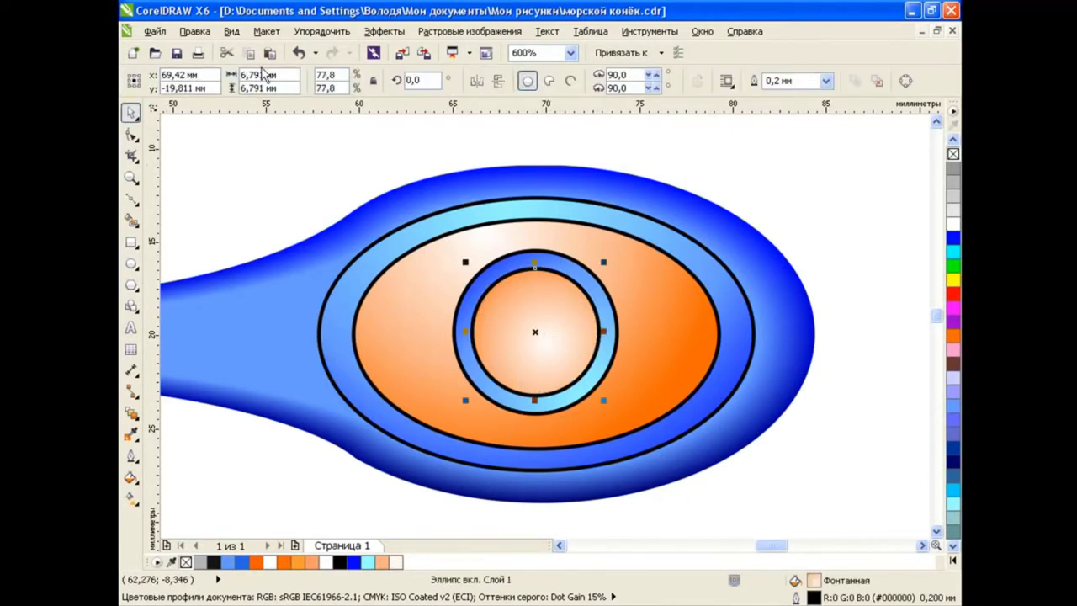
{"action": "left_click_drag", "start_coordinate": [605, 265], "coordinate": [568, 343]}
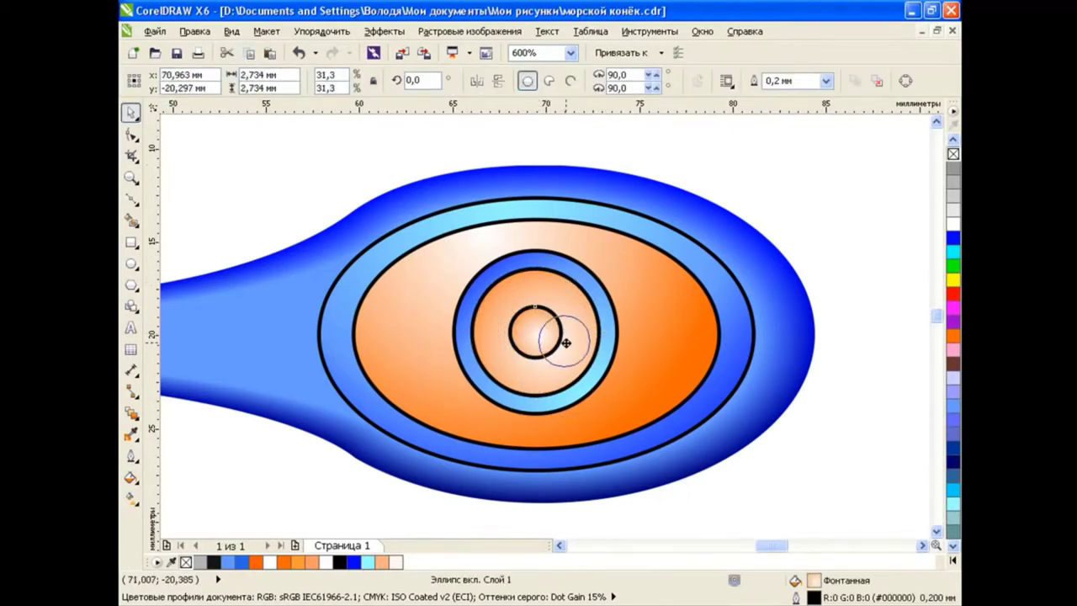
{"action": "left_click", "coordinate": [131, 477]}
{"action": "left_click", "coordinate": [175, 497]}
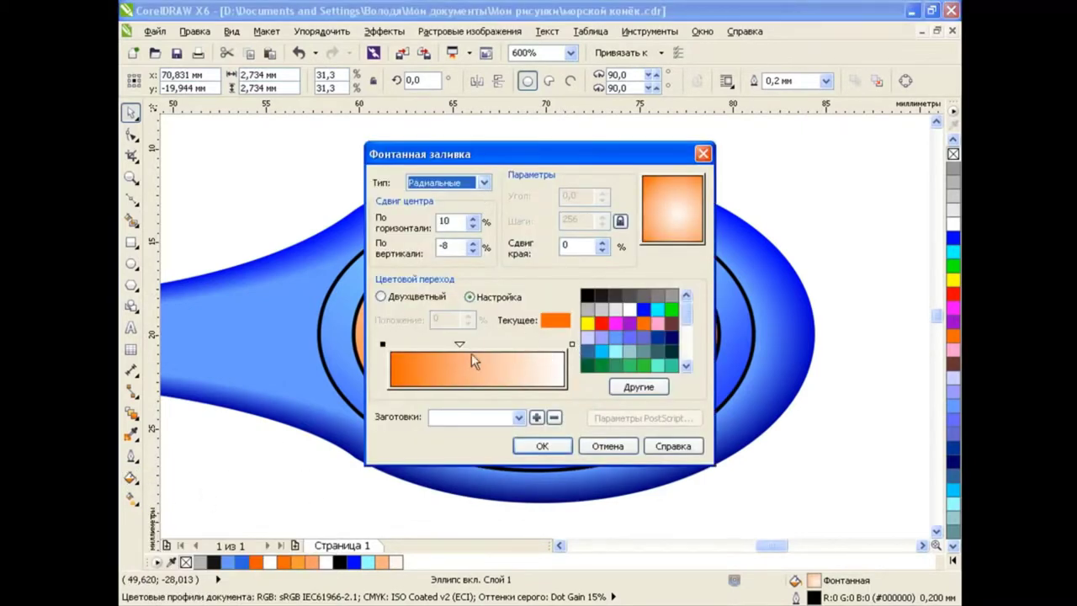
{"action": "left_click_drag", "start_coordinate": [459, 344], "coordinate": [391, 345]}
{"action": "left_click", "coordinate": [586, 296]}
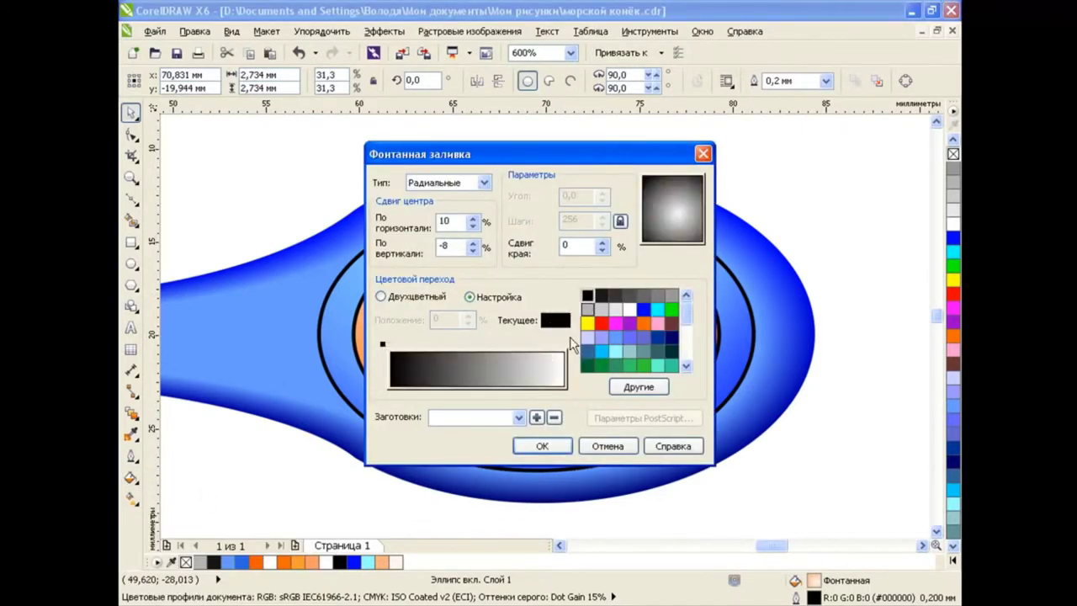
{"action": "left_click", "coordinate": [557, 448]}
{"action": "key", "text": "Escape"}
- Select the eye ellipses and head shape and group all six
{"action": "scroll", "coordinate": [637, 255], "scroll_direction": "down", "scroll_amount": 2}
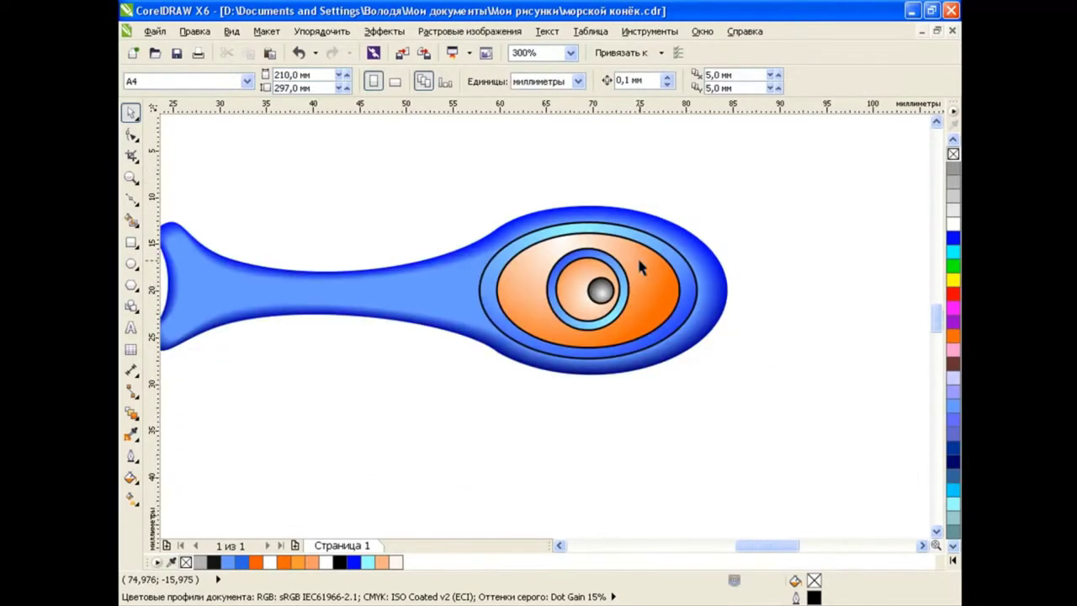
{"action": "left_click_drag", "start_coordinate": [808, 166], "coordinate": [381, 439]}
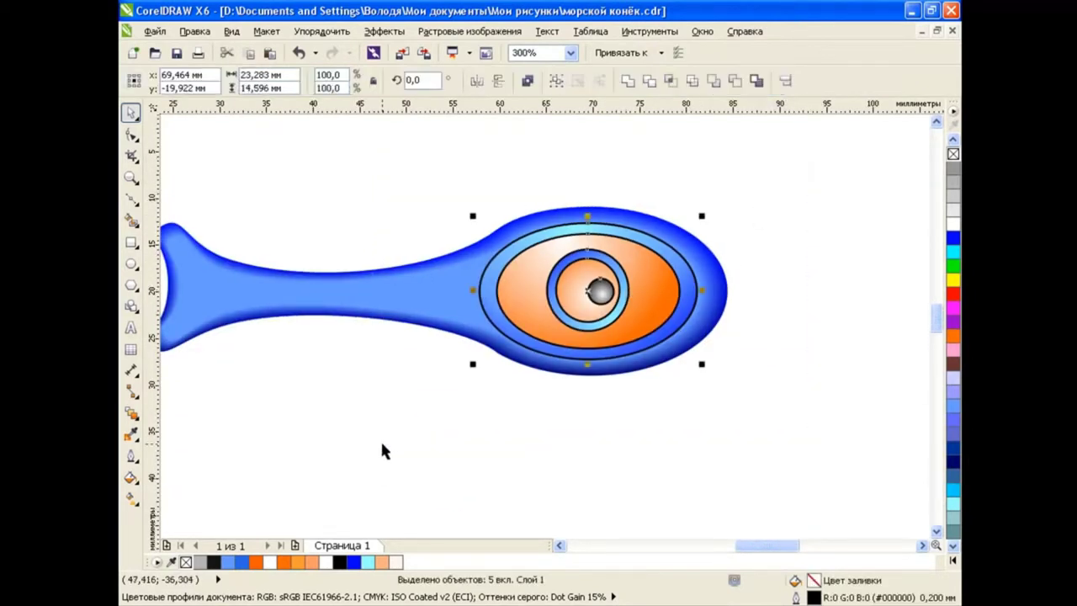
{"action": "left_click", "coordinate": [486, 252], "text": "shift"}
{"action": "key", "text": "ctrl+g"}
- Remove the head group's outlines, then undo a trial stretch
{"action": "left_click", "coordinate": [954, 139]}
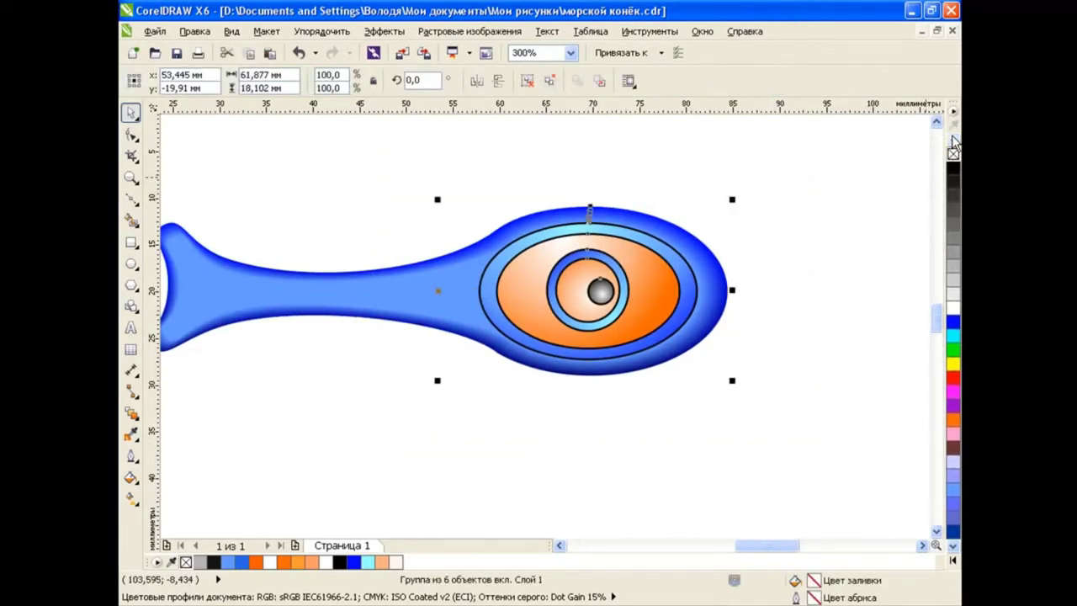
{"action": "right_click", "coordinate": [954, 154]}
{"action": "left_click", "coordinate": [810, 353]}
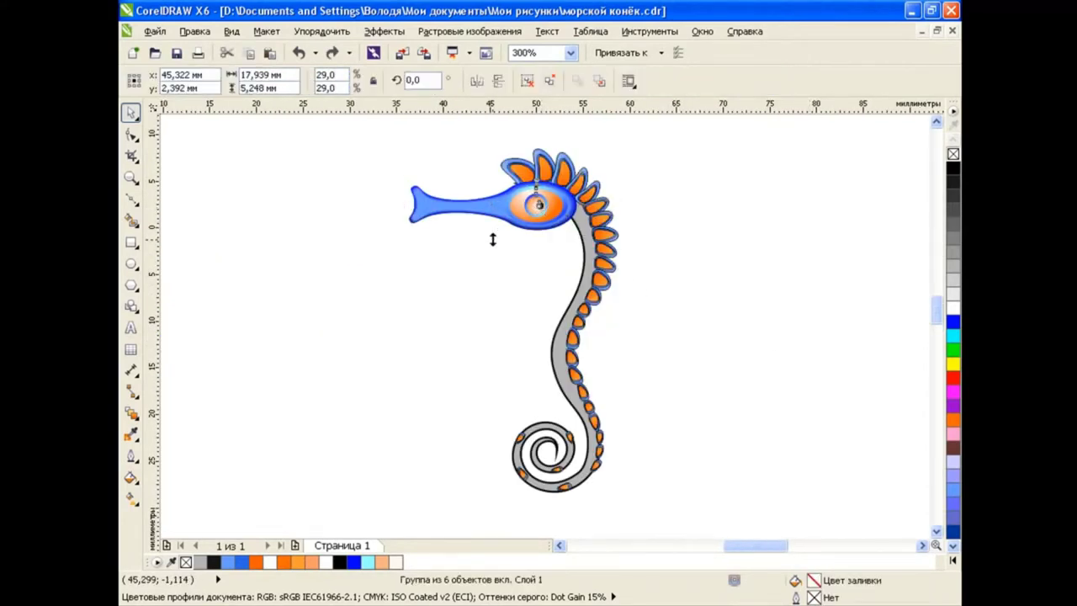
{"action": "left_click_drag", "start_coordinate": [493, 240], "coordinate": [485, 245]}
{"action": "left_click", "coordinate": [680, 241]}
{"action": "scroll", "coordinate": [521, 196], "scroll_direction": "up", "scroll_amount": 2}
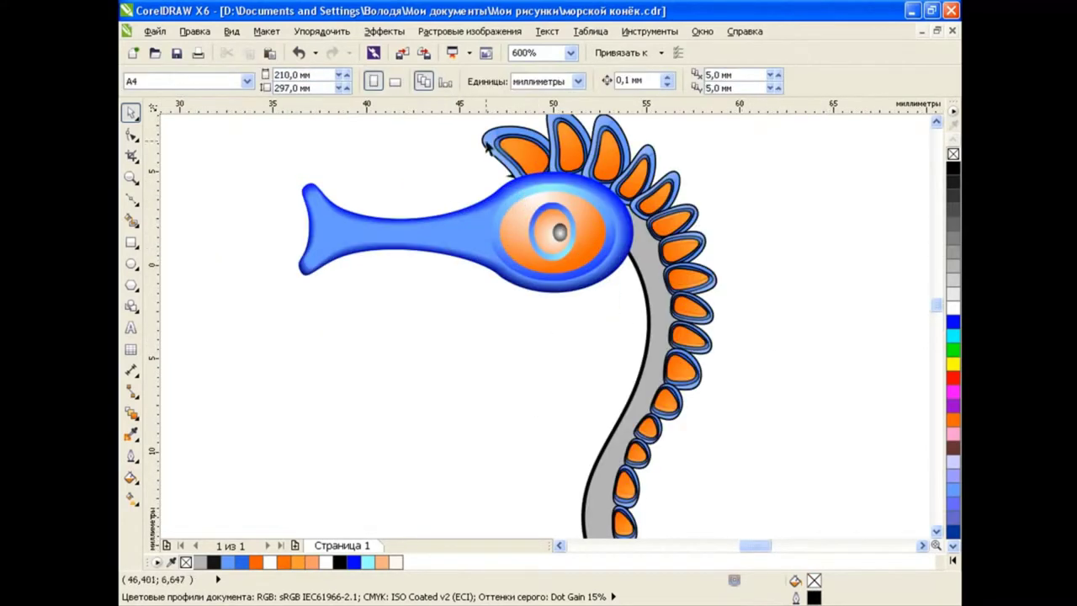
{"action": "key", "text": "ctrl+z"}
- Reselect the head shapes, stretch the head taller and regroup it
{"action": "left_click", "coordinate": [474, 292]}
{"action": "left_click", "coordinate": [510, 236]}
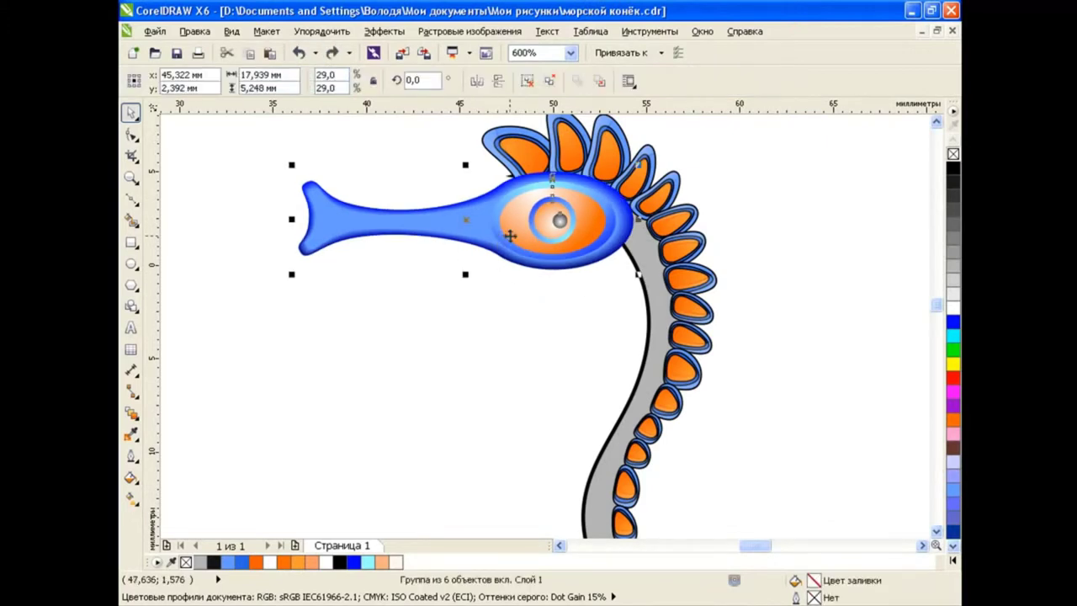
{"action": "left_click", "coordinate": [784, 178]}
{"action": "left_click", "coordinate": [474, 218]}
{"action": "left_click", "coordinate": [516, 222], "text": "shift"}
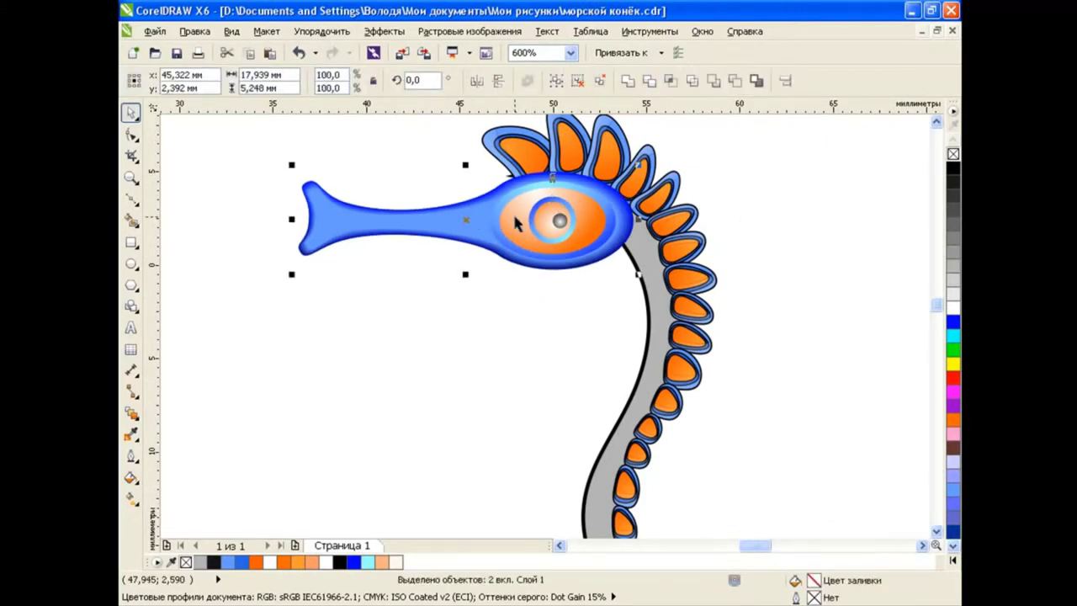
{"action": "left_click_drag", "start_coordinate": [466, 277], "coordinate": [466, 294]}
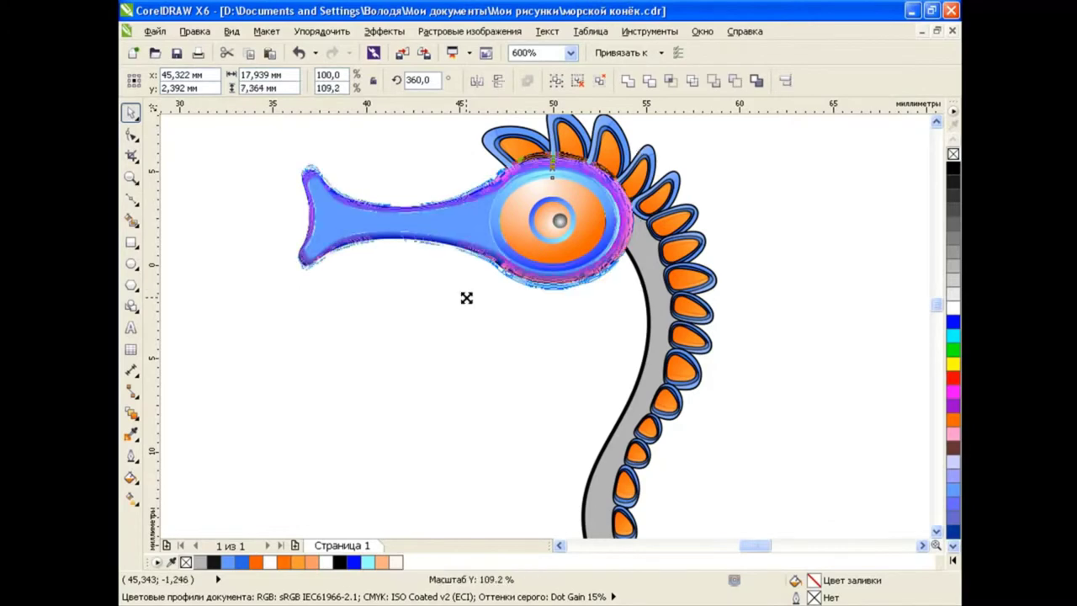
{"action": "key", "text": "ctrl+g"}
- Tilt the head 34.1° onto the body and group the whole seahorse
{"action": "key", "text": "ctrl+z"}
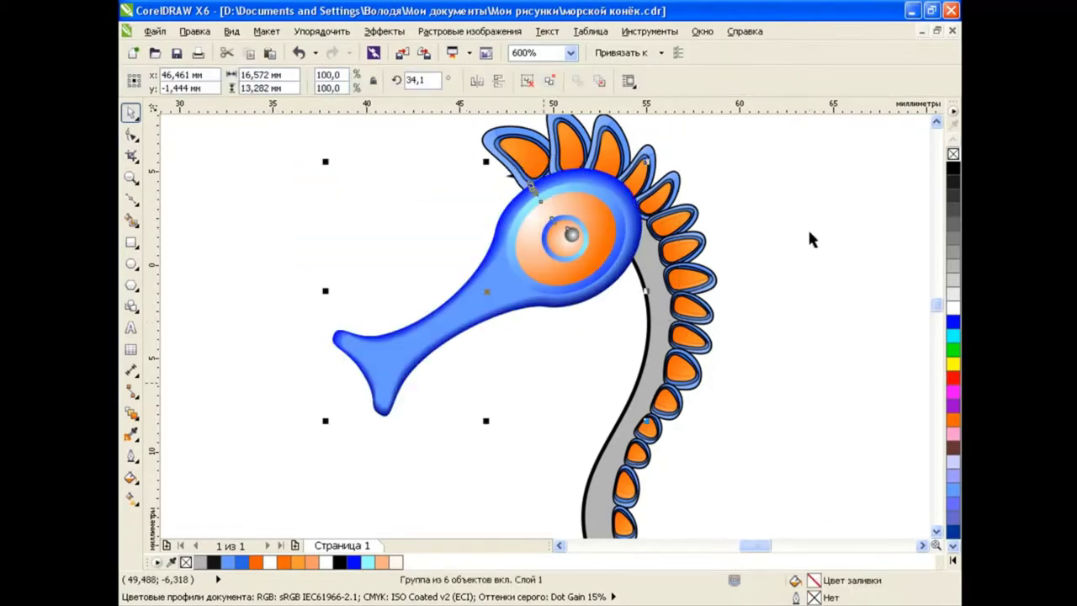
{"action": "left_click", "coordinate": [579, 249]}
{"action": "scroll", "coordinate": [632, 280], "scroll_direction": "down", "scroll_amount": 2}
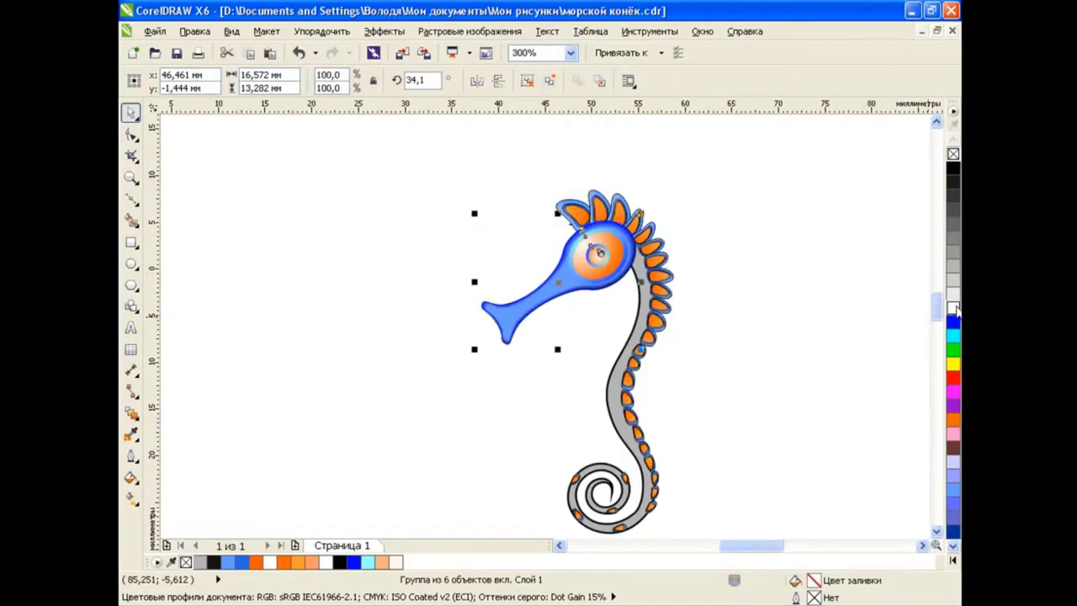
{"action": "key", "text": "ctrl+z"}
{"action": "key", "text": "Escape"}
{"action": "left_click", "coordinate": [633, 312]}
{"action": "scroll", "coordinate": [954, 336], "scroll_direction": "down", "scroll_amount": 2}
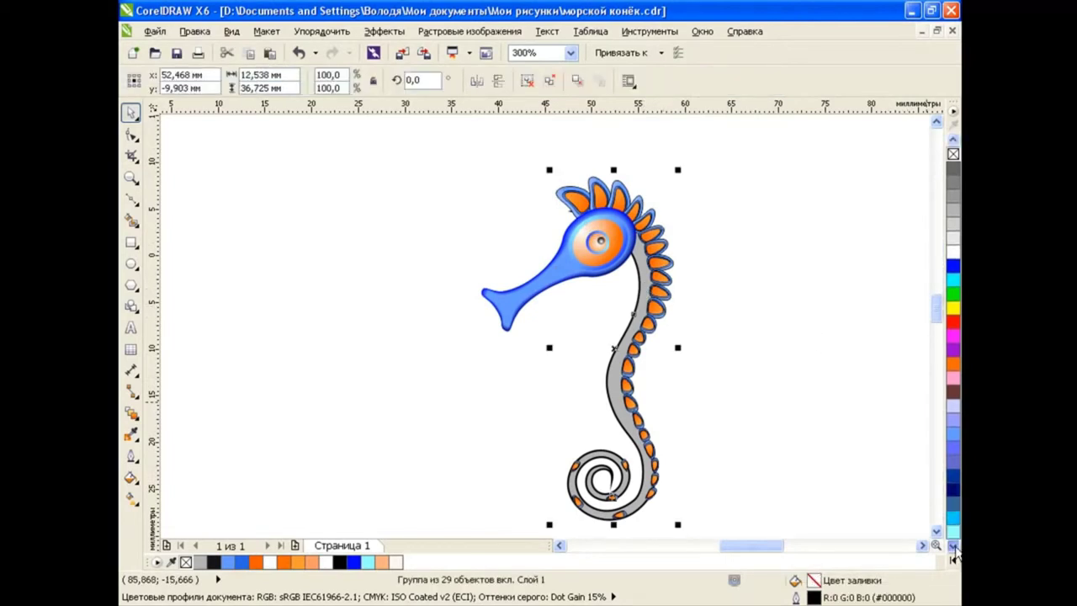
- Fill just the seahorse's body curve light blue, undoing an all-over fill
{"action": "left_click", "coordinate": [954, 405]}
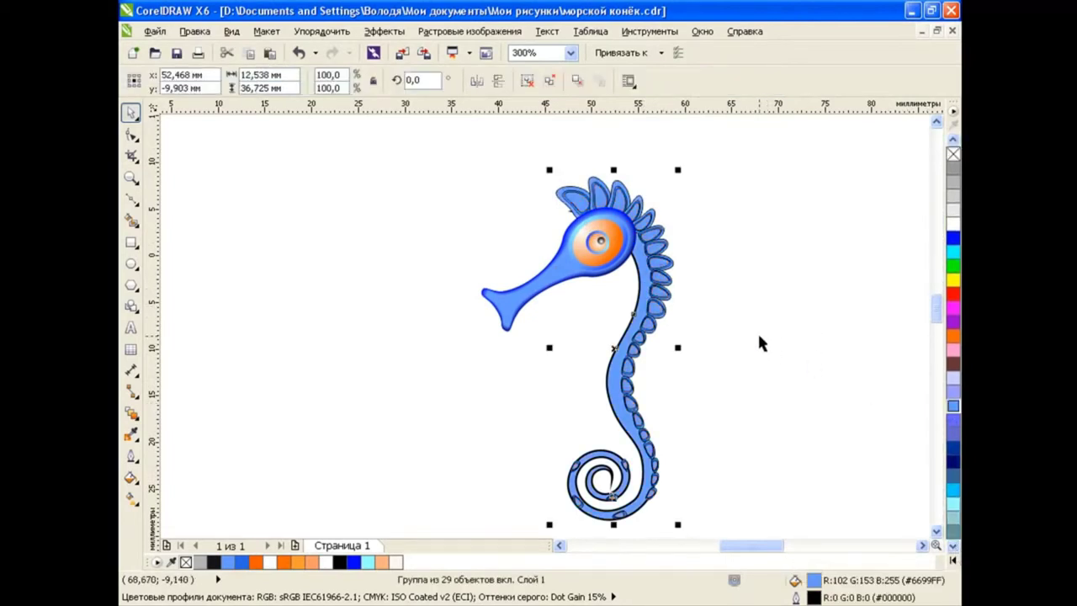
{"action": "left_click", "coordinate": [299, 53]}
{"action": "left_click", "coordinate": [694, 293]}
{"action": "left_click", "coordinate": [646, 281]}
{"action": "left_click", "coordinate": [953, 405]}
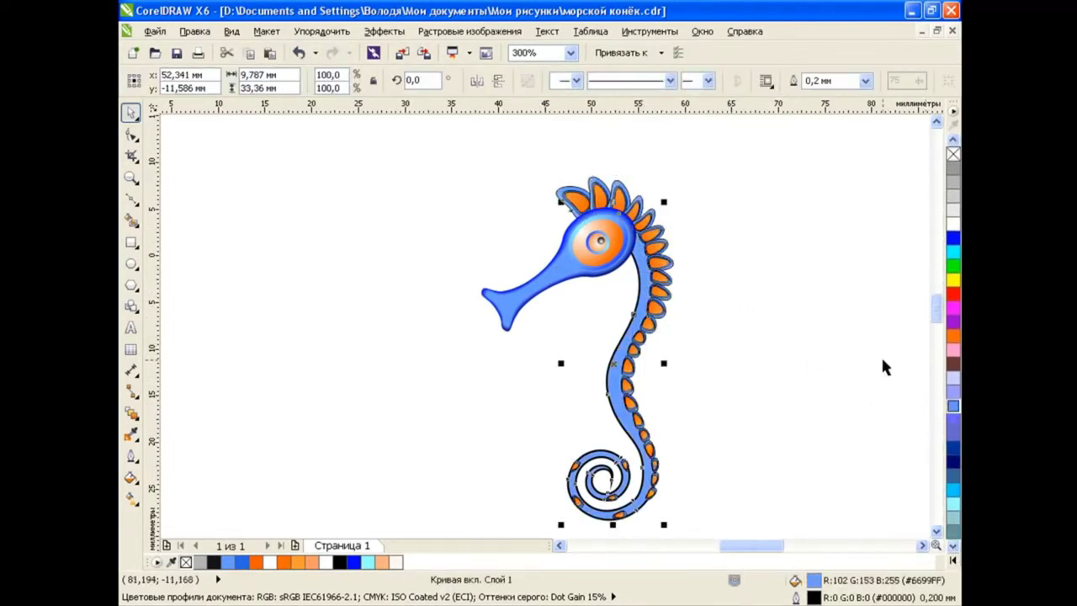
{"action": "left_click", "coordinate": [883, 361]}
- Draw an artistic brush stroke down the seahorse's back
{"action": "left_click", "coordinate": [132, 202]}
{"action": "left_click", "coordinate": [211, 225]}
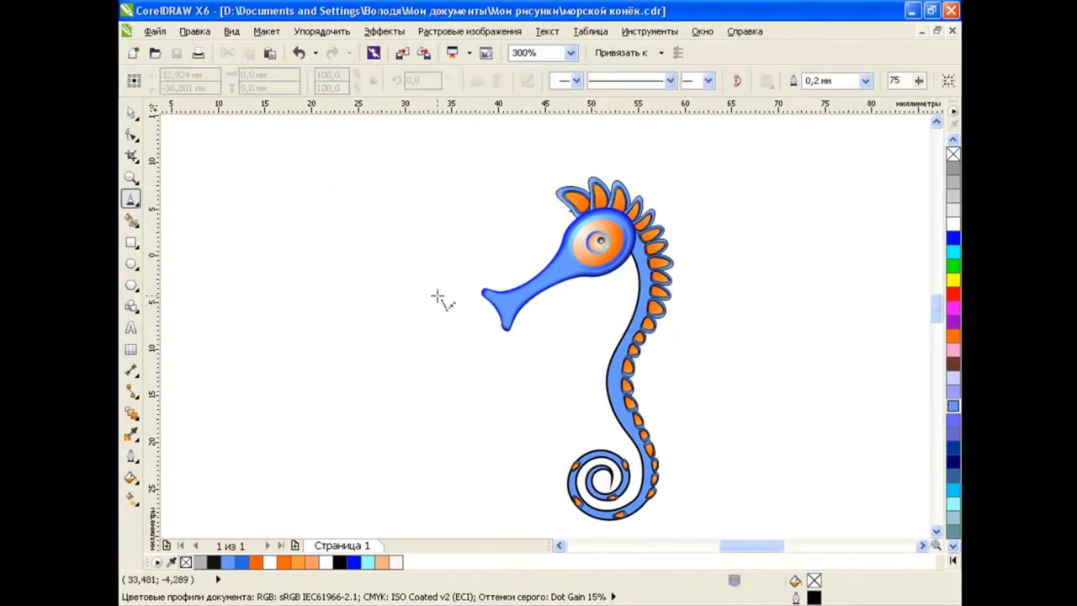
{"action": "left_click_drag", "start_coordinate": [644, 244], "coordinate": [645, 290]}
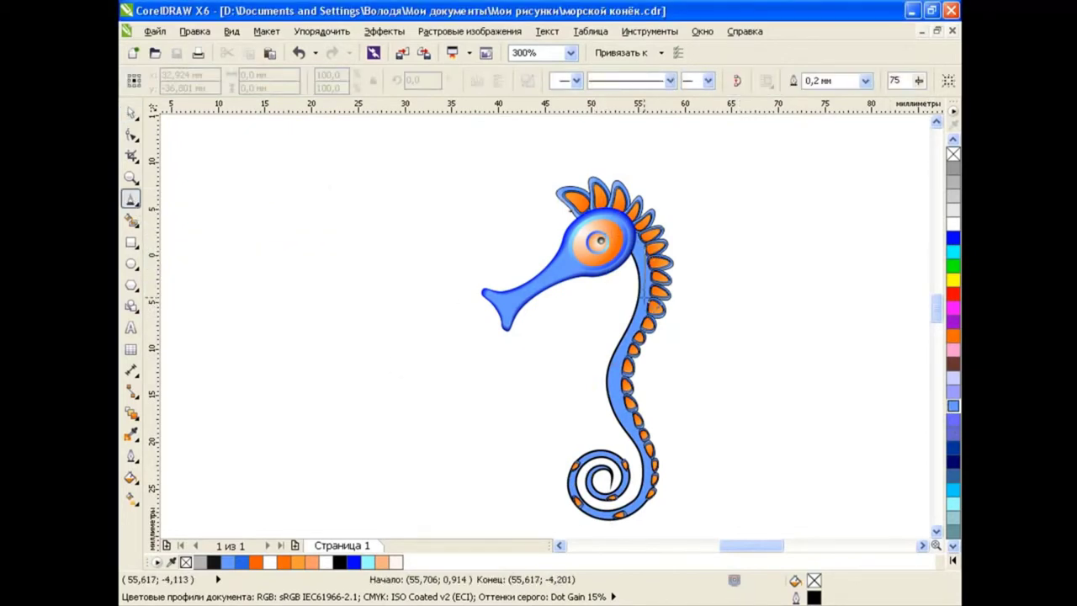
{"action": "mouse_move", "coordinate": [646, 343]}
{"action": "left_mouse_down"}
{"action": "mouse_move", "coordinate": [612, 378]}
{"action": "mouse_move", "coordinate": [600, 220]}
{"action": "mouse_move", "coordinate": [643, 248]}
{"action": "left_mouse_up"}
{"action": "key", "text": "F10"}
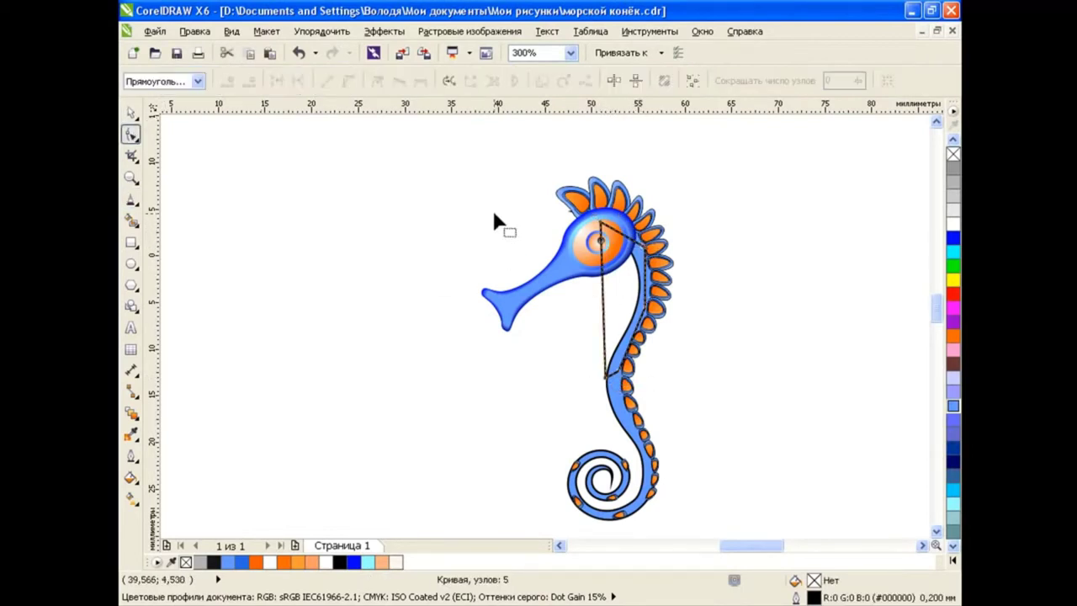
- Bend the belly shape's left edge into a smooth arc with the Shape tool
{"action": "left_click", "coordinate": [592, 238]}
{"action": "scroll", "coordinate": [624, 384], "scroll_direction": "up", "scroll_amount": 1}
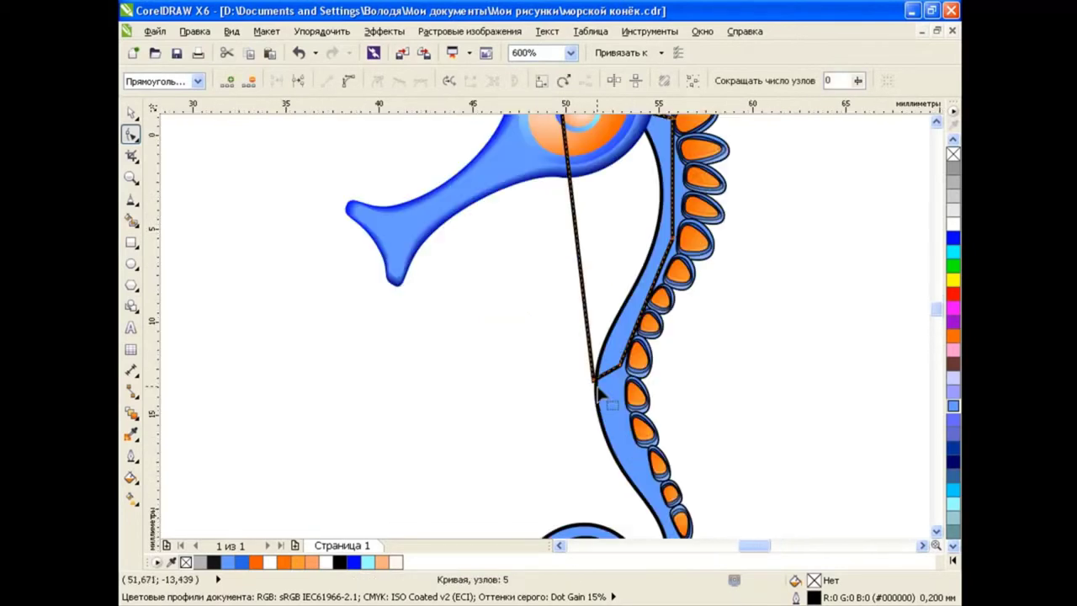
{"action": "left_click_drag", "start_coordinate": [597, 365], "coordinate": [599, 363]}
{"action": "scroll", "coordinate": [937, 318], "scroll_direction": "up", "scroll_amount": 2}
{"action": "left_click_drag", "start_coordinate": [558, 144], "coordinate": [765, 500]}
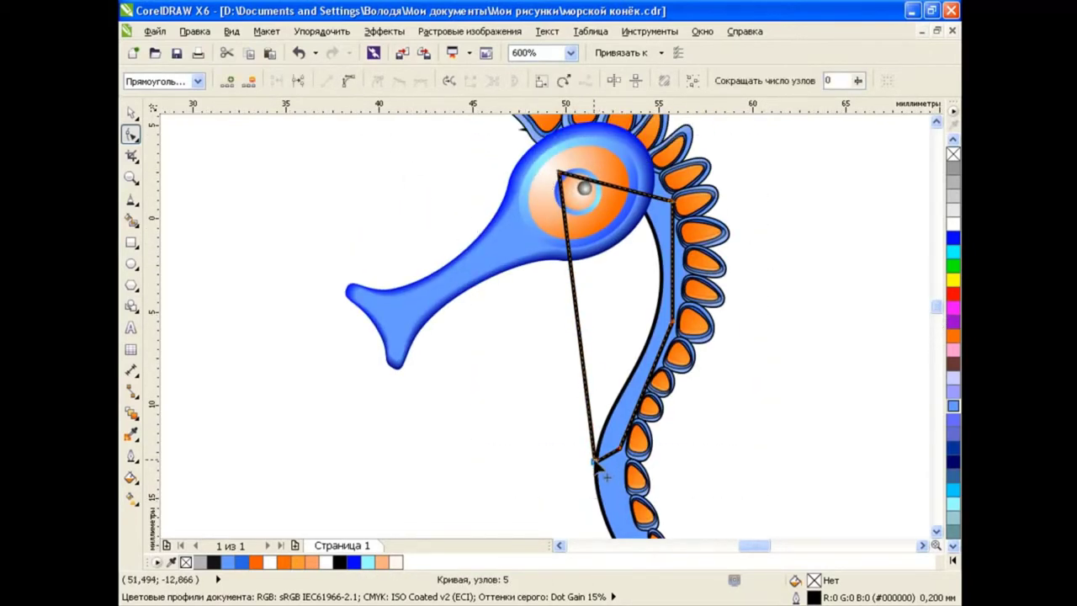
{"action": "left_click_drag", "start_coordinate": [490, 159], "coordinate": [699, 404]}
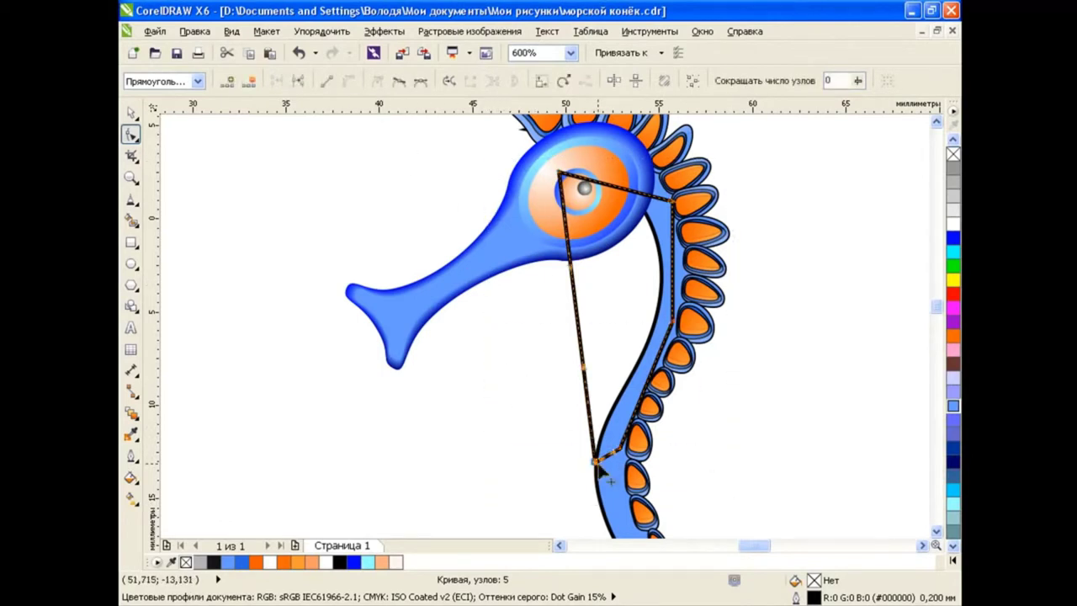
{"action": "mouse_move", "coordinate": [599, 470]}
{"action": "left_mouse_down"}
{"action": "mouse_move", "coordinate": [568, 267]}
{"action": "mouse_move", "coordinate": [552, 345]}
{"action": "left_mouse_up"}
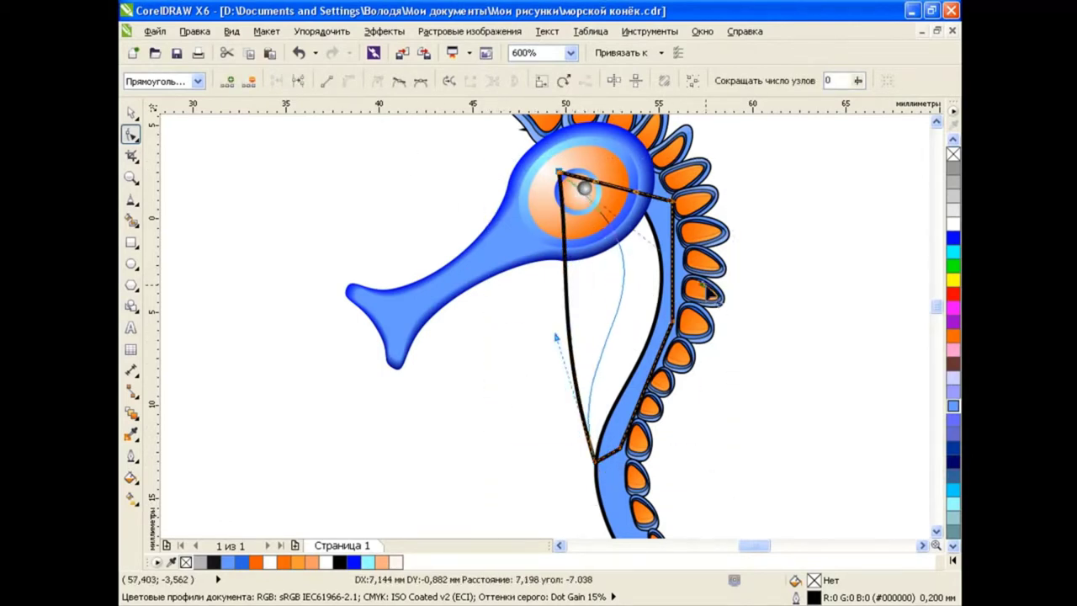
{"action": "left_click_drag", "start_coordinate": [549, 343], "coordinate": [569, 364]}
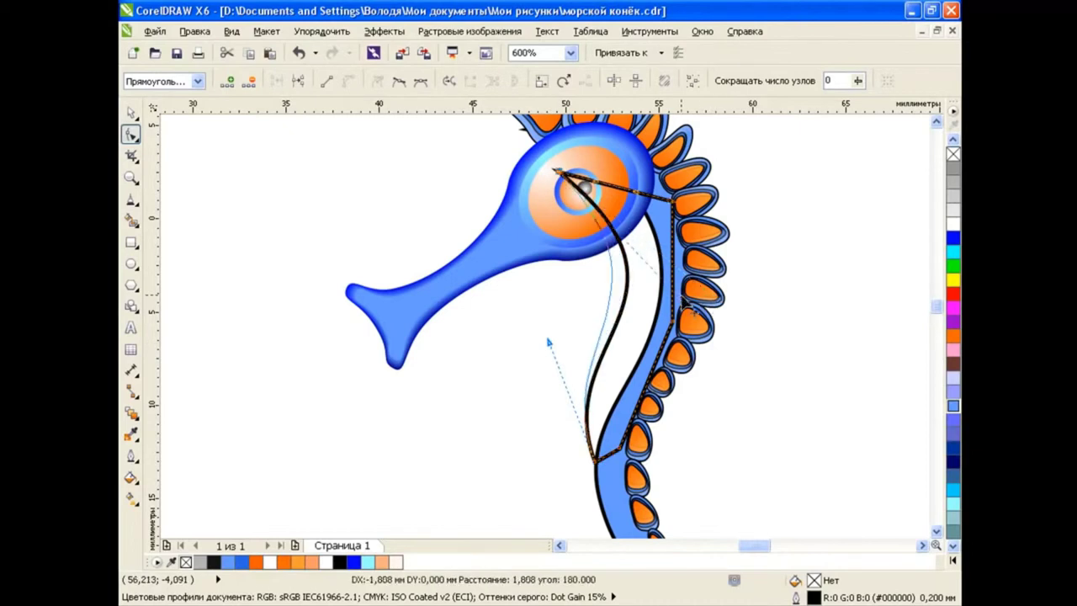
{"action": "key", "text": "Escape"}
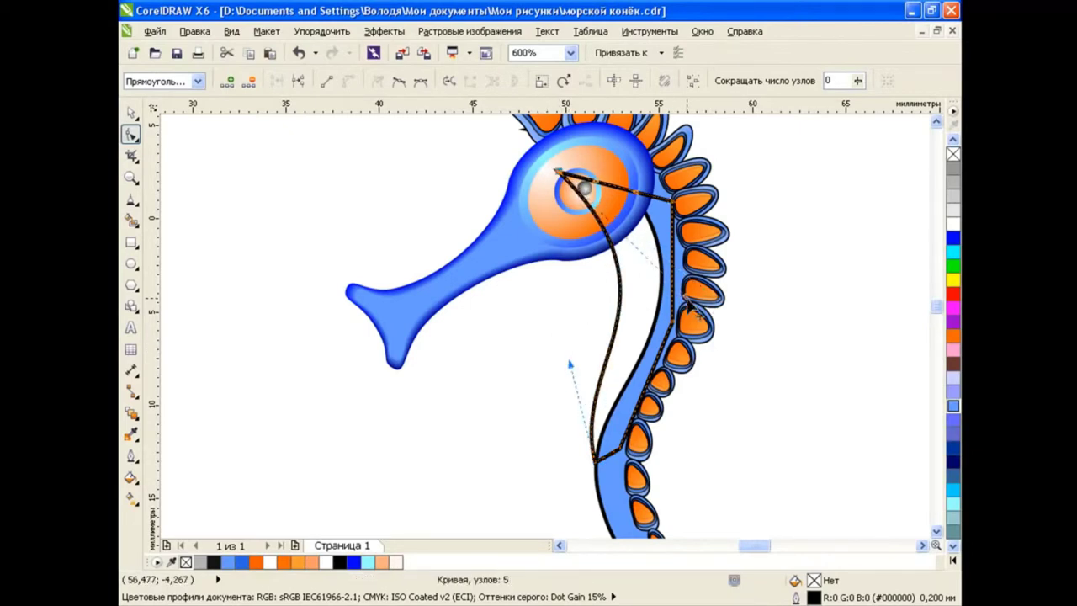
- Fill the belly shape light blue (#9DBDFF) from the palette's lighter shades
{"action": "left_click", "coordinate": [131, 112]}
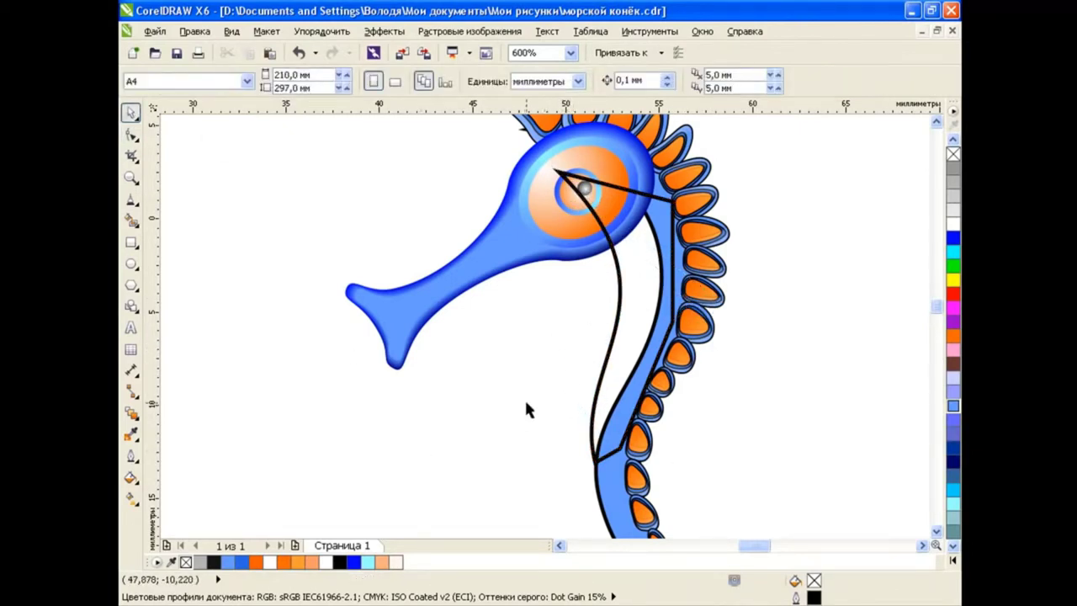
{"action": "left_click", "coordinate": [637, 244]}
{"action": "key", "text": "F10"}
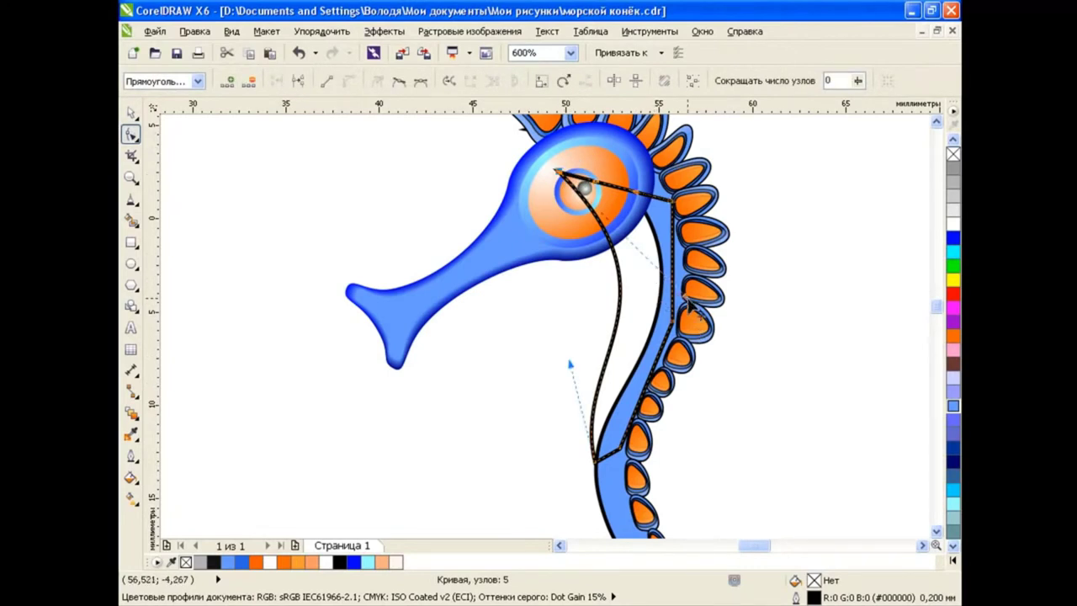
{"action": "key", "text": "space"}
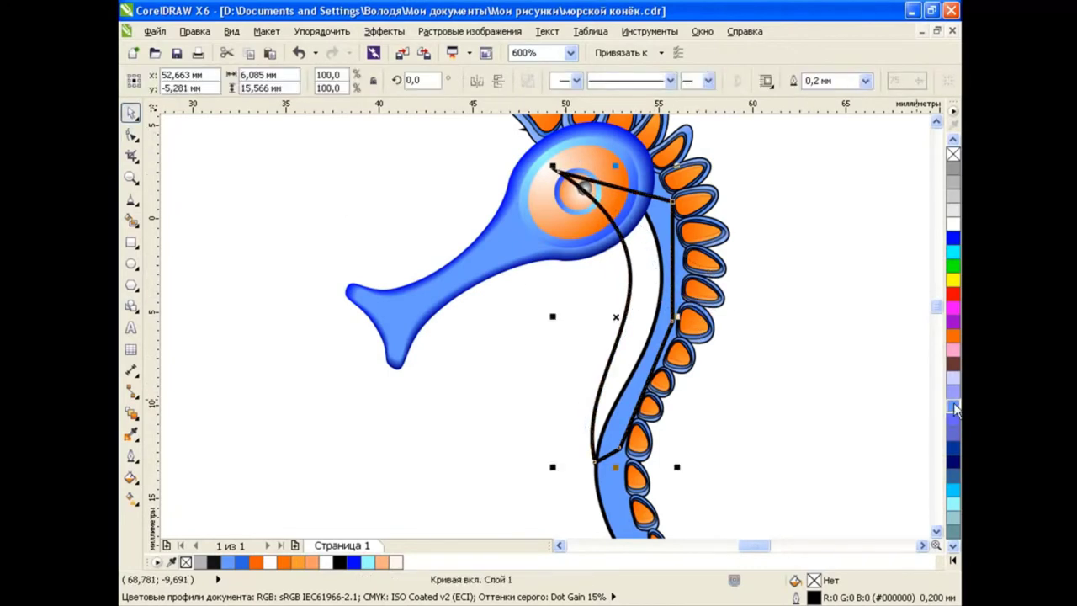
{"action": "left_click", "coordinate": [953, 407]}
{"action": "left_click", "coordinate": [879, 438]}
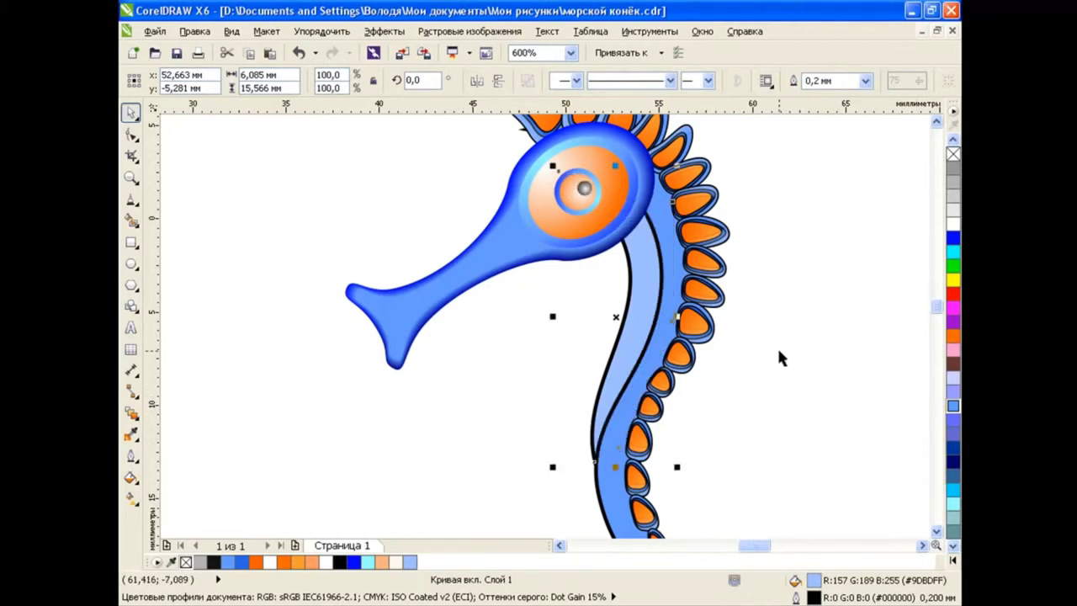
{"action": "left_click", "coordinate": [780, 370]}
{"action": "left_click_drag", "start_coordinate": [782, 380], "coordinate": [731, 336]}
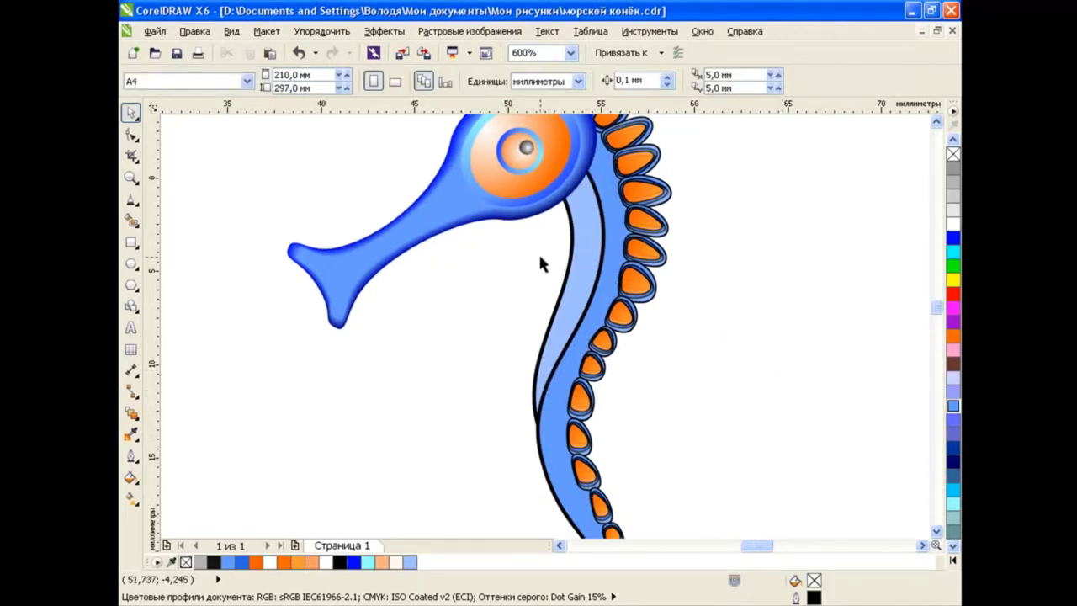
- Draw a closed freehand triangle across the belly
{"action": "left_click", "coordinate": [131, 199]}
{"action": "left_click", "coordinate": [193, 194]}
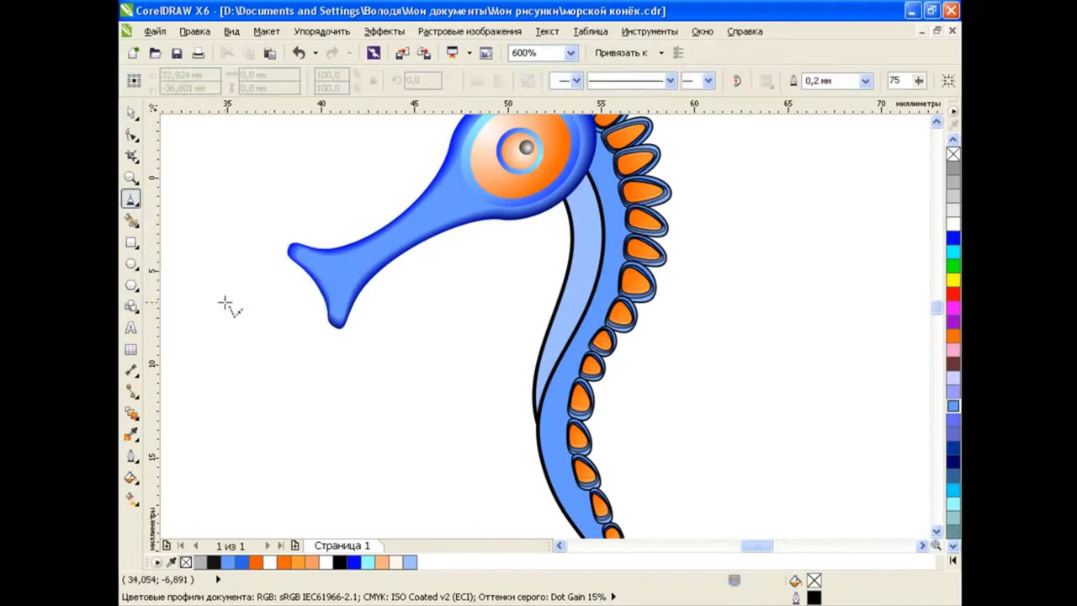
{"action": "left_click", "coordinate": [542, 247]}
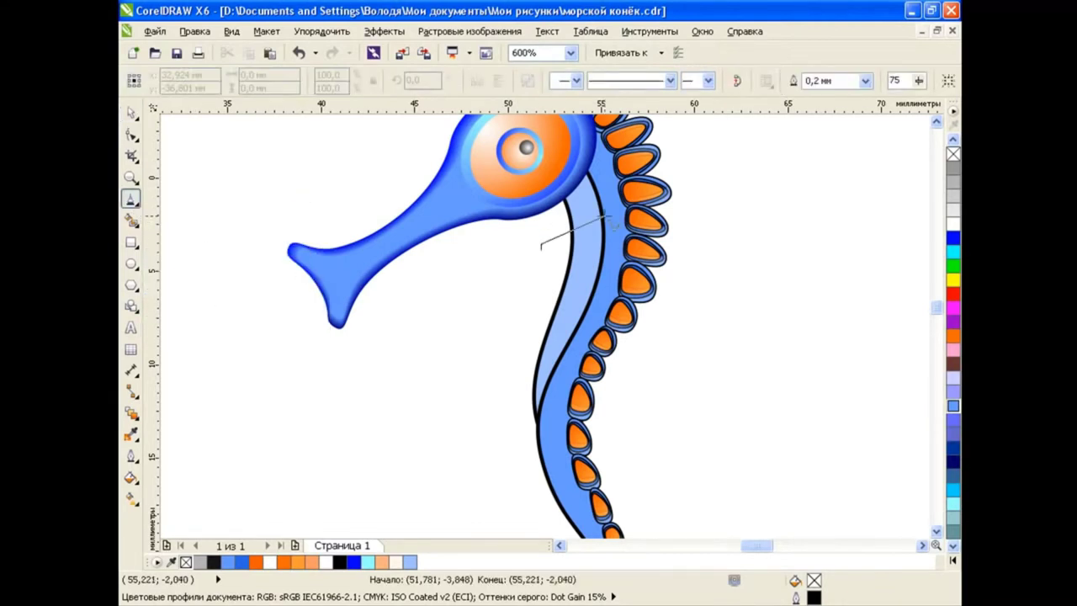
{"action": "double_click", "coordinate": [604, 220]}
{"action": "double_click", "coordinate": [604, 255]}
{"action": "left_click", "coordinate": [542, 246]}
- Adjust the triangle's points, delete its extra node and curve its top edge upward
{"action": "key", "text": "F10"}
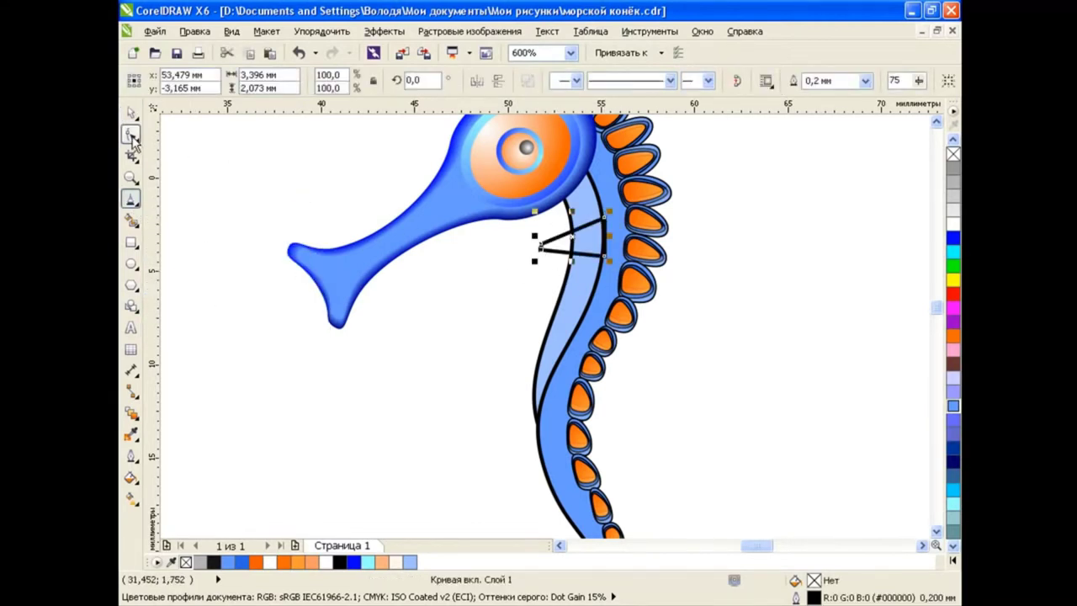
{"action": "mouse_move", "coordinate": [542, 247]}
{"action": "left_mouse_down"}
{"action": "mouse_move", "coordinate": [519, 253]}
{"action": "mouse_move", "coordinate": [558, 228]}
{"action": "mouse_move", "coordinate": [532, 254]}
{"action": "left_mouse_up"}
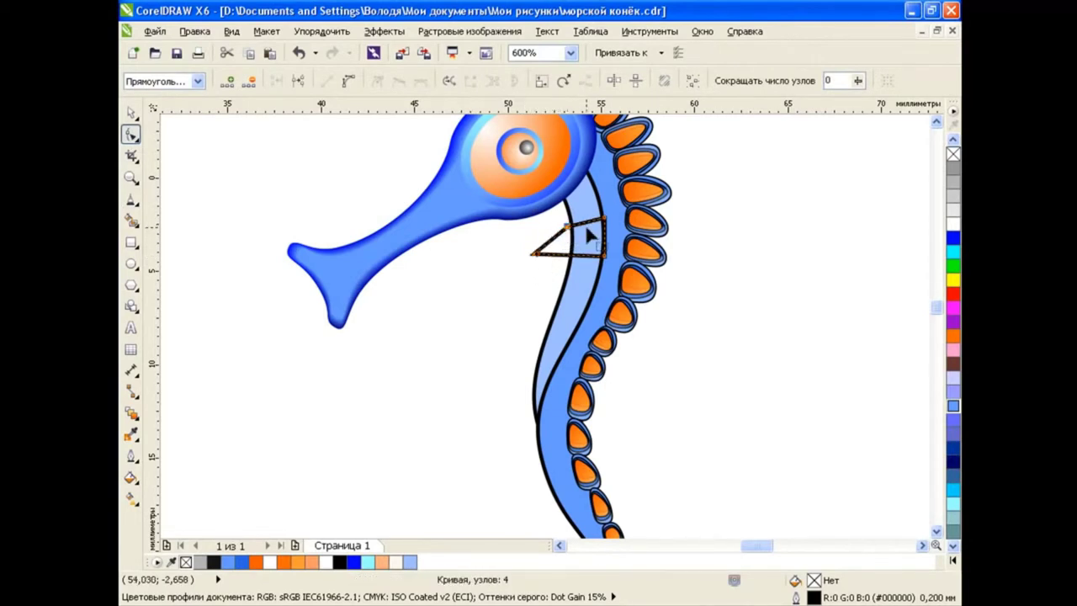
{"action": "left_click_drag", "start_coordinate": [612, 232], "coordinate": [618, 239]}
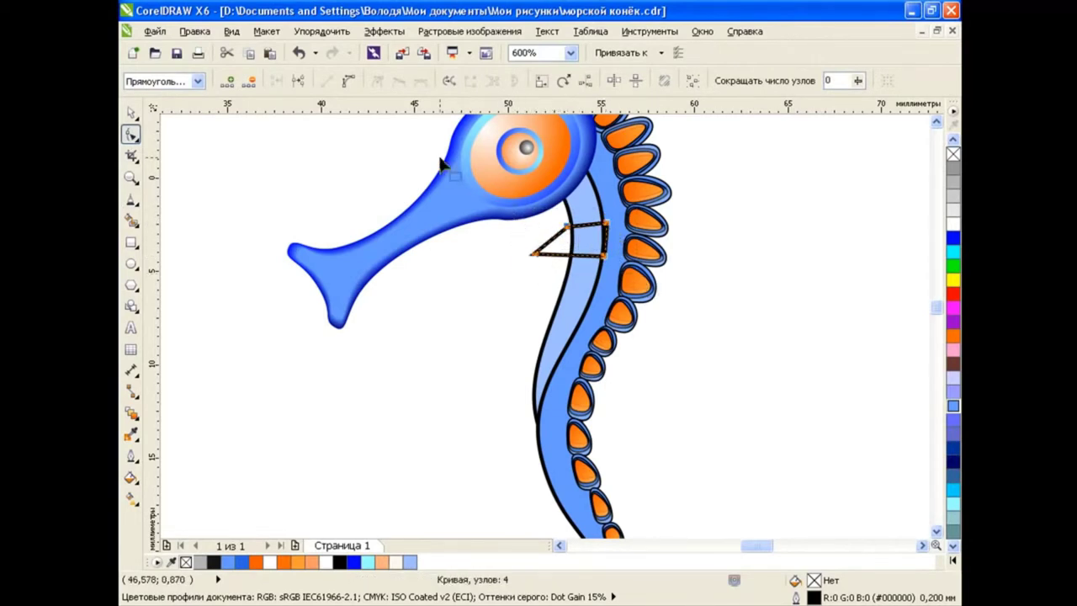
{"action": "left_click", "coordinate": [565, 255]}
{"action": "key", "text": "Delete"}
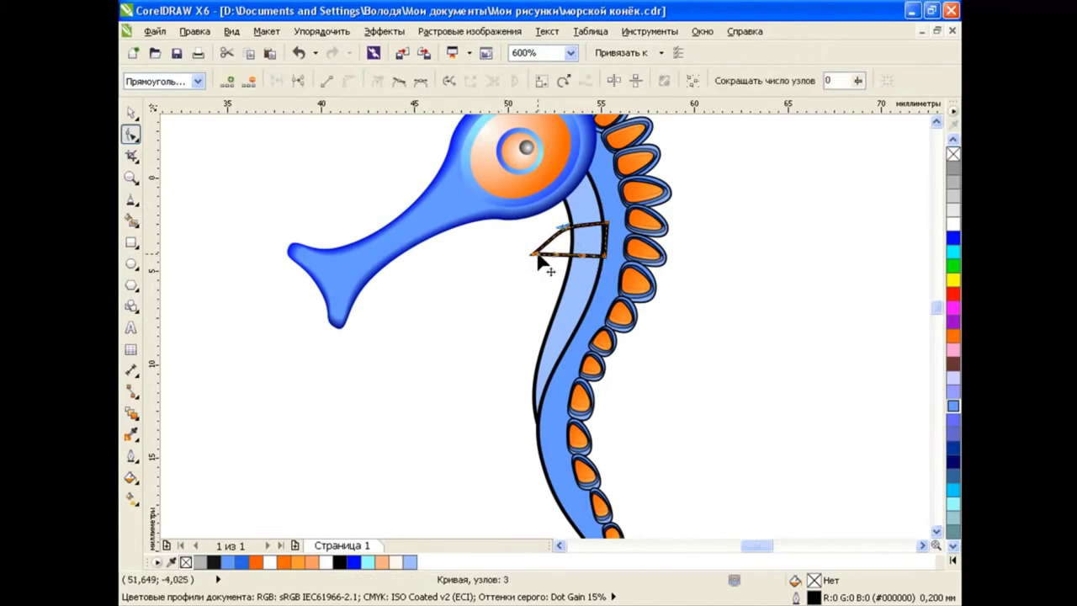
{"action": "left_click_drag", "start_coordinate": [568, 240], "coordinate": [553, 236]}
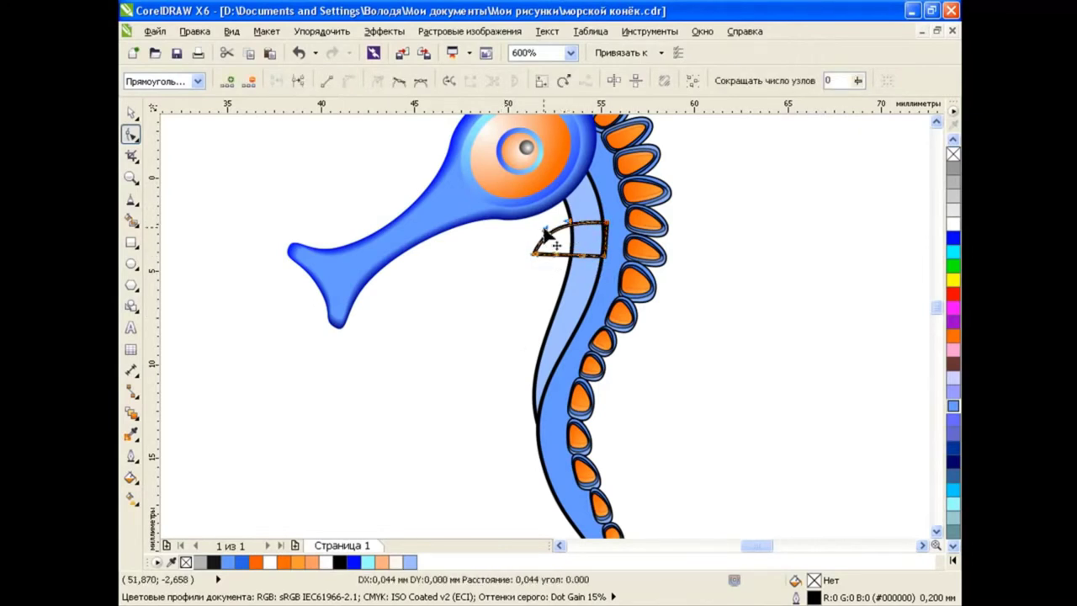
- Tilt the rib shape slightly and narrow it from its left side
{"action": "left_click", "coordinate": [130, 112]}
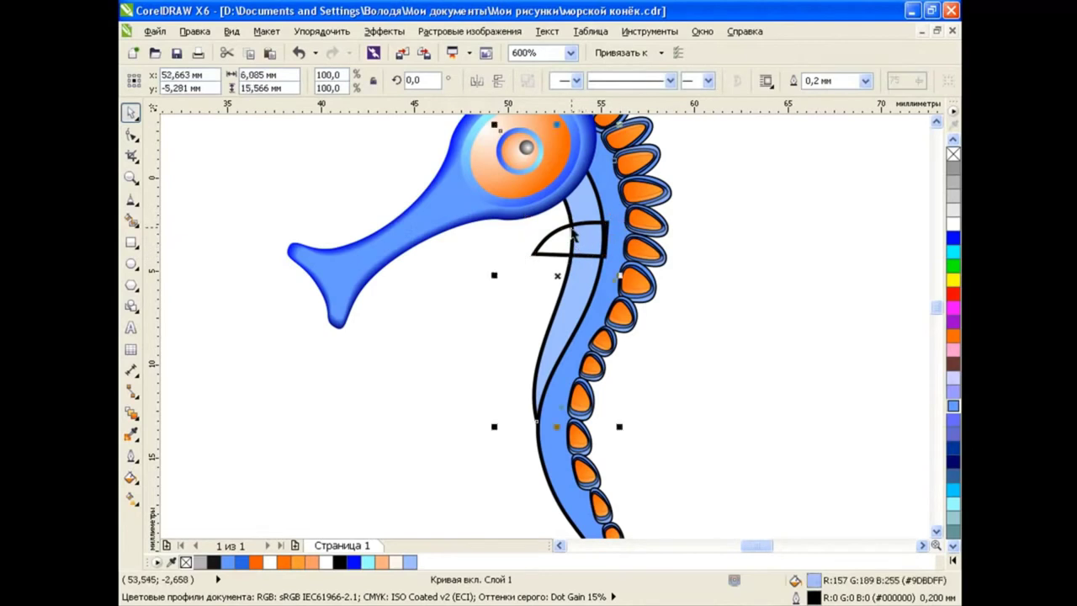
{"action": "left_click", "coordinate": [568, 253]}
{"action": "left_click_drag", "start_coordinate": [612, 217], "coordinate": [615, 223]}
{"action": "left_click", "coordinate": [709, 302]}
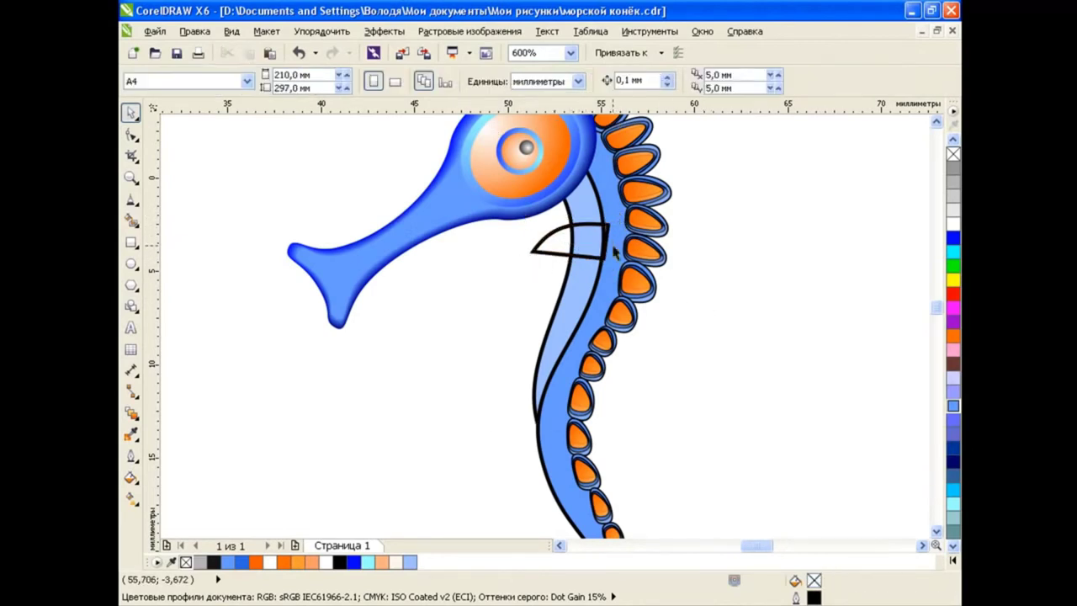
{"action": "left_click", "coordinate": [527, 241]}
{"action": "mouse_move", "coordinate": [528, 241]}
{"action": "left_mouse_down"}
{"action": "mouse_move", "coordinate": [580, 253]}
{"action": "mouse_move", "coordinate": [578, 269]}
{"action": "mouse_move", "coordinate": [529, 265]}
{"action": "mouse_move", "coordinate": [579, 256]}
{"action": "mouse_move", "coordinate": [552, 251]}
{"action": "mouse_move", "coordinate": [581, 254]}
{"action": "left_mouse_up"}
- Refine one rib's curve with the Shape tool
{"action": "left_click", "coordinate": [131, 135]}
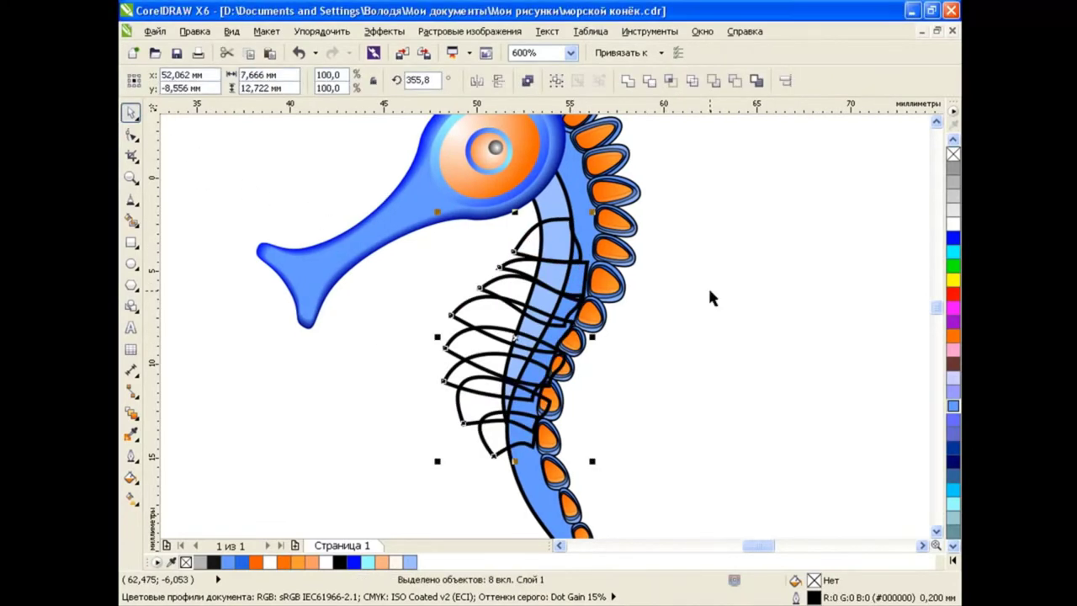
{"action": "left_click", "coordinate": [130, 135]}
{"action": "left_click_drag", "start_coordinate": [580, 250], "coordinate": [556, 253]}
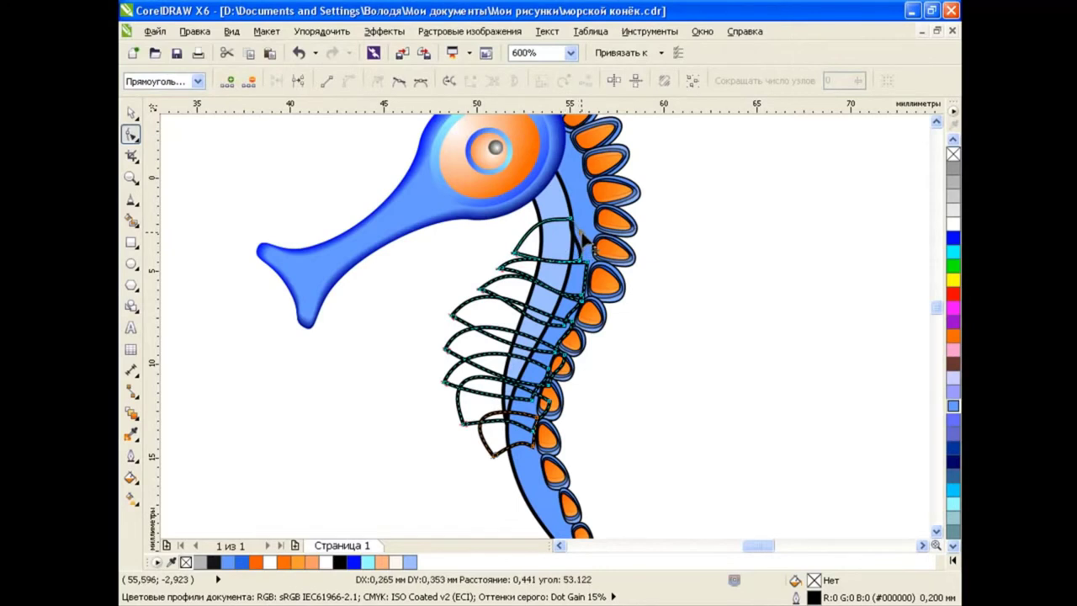
{"action": "left_click", "coordinate": [130, 112]}
- Select all the belly ribs together
{"action": "left_click", "coordinate": [312, 429]}
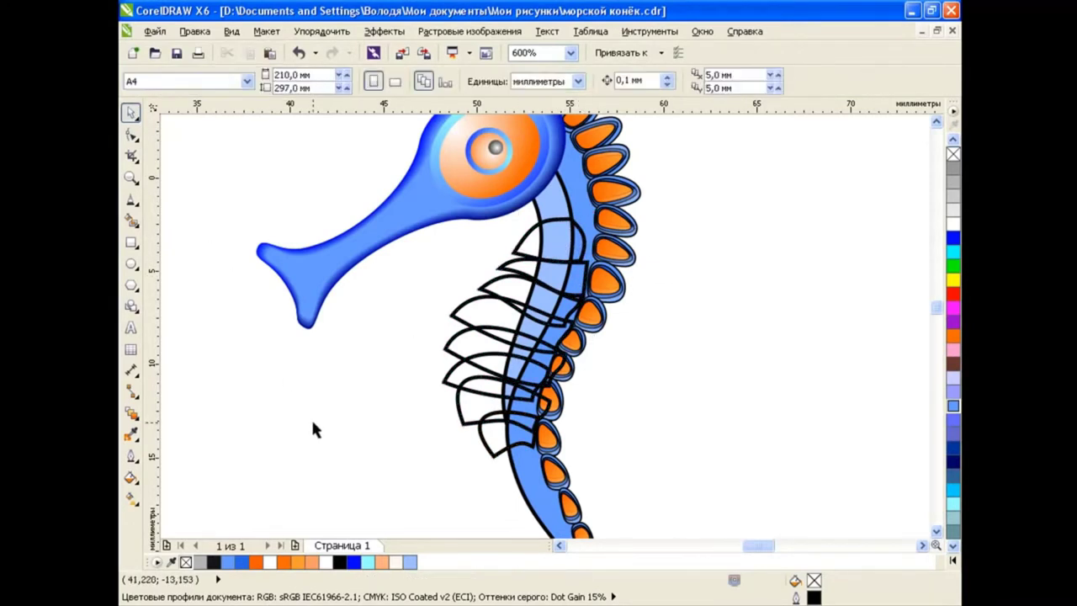
{"action": "left_click", "coordinate": [529, 285]}
{"action": "left_click", "coordinate": [520, 291], "text": "shift"}
{"action": "left_click", "coordinate": [473, 318], "text": "shift"}
{"action": "left_click", "coordinate": [470, 353], "text": "shift"}
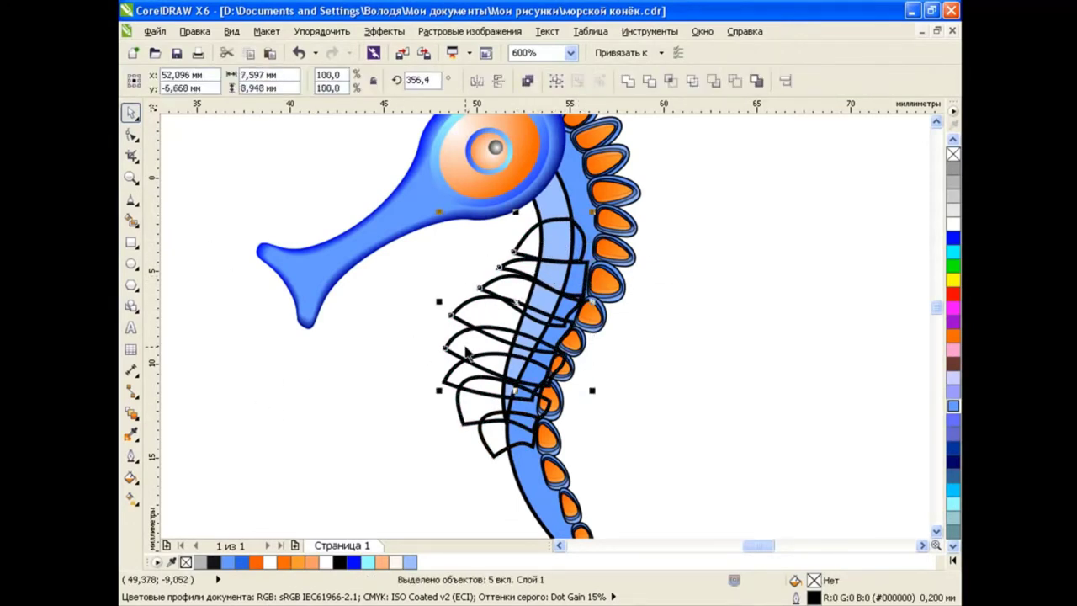
{"action": "left_click", "coordinate": [465, 391], "text": "shift"}
{"action": "left_click", "coordinate": [469, 403], "text": "shift"}
{"action": "left_click", "coordinate": [493, 445], "text": "shift"}
{"action": "left_click", "coordinate": [130, 477]}
- Give the selected ribs a custom orange-to-black fountain fill
{"action": "left_click", "coordinate": [194, 497]}
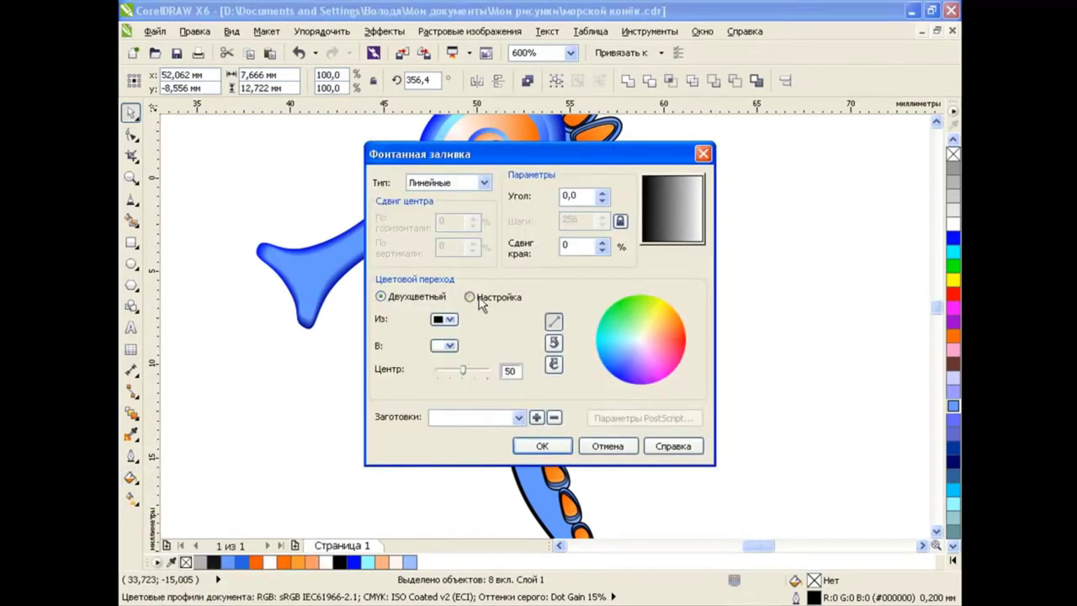
{"action": "left_click", "coordinate": [470, 297]}
{"action": "left_click", "coordinate": [643, 323]}
{"action": "left_click", "coordinate": [571, 344]}
{"action": "left_click", "coordinate": [587, 296]}
{"action": "left_click", "coordinate": [565, 446]}
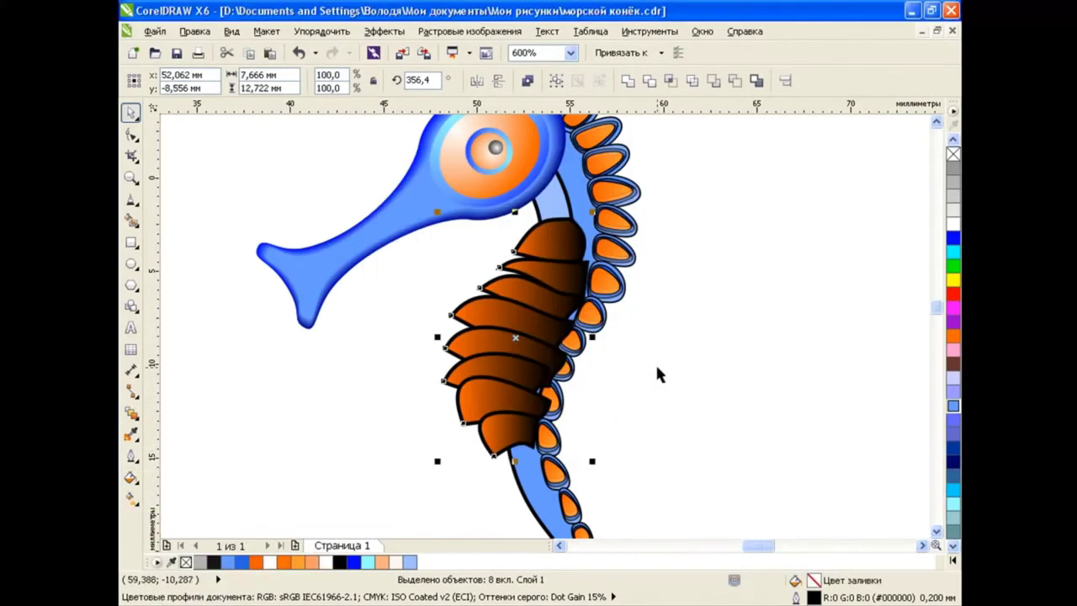
{"action": "left_click", "coordinate": [644, 364]}
- Redirect the top rib's gradient so it runs across the rib
{"action": "left_click", "coordinate": [131, 500]}
{"action": "left_click", "coordinate": [553, 241]}
{"action": "left_click_drag", "start_coordinate": [524, 231], "coordinate": [637, 252]}
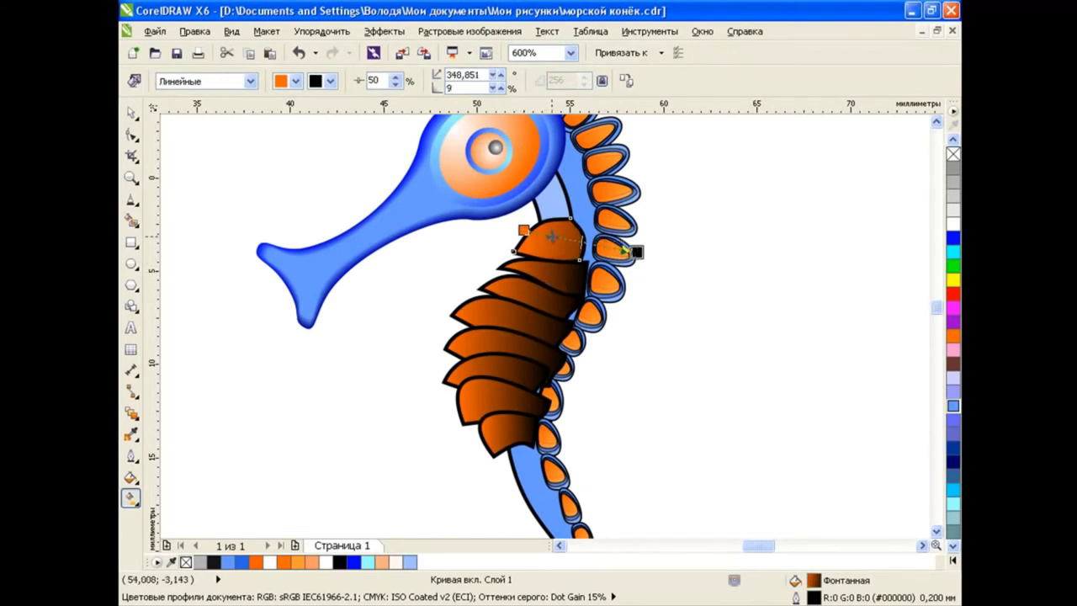
{"action": "key", "text": "space"}
{"action": "key", "text": "Escape"}
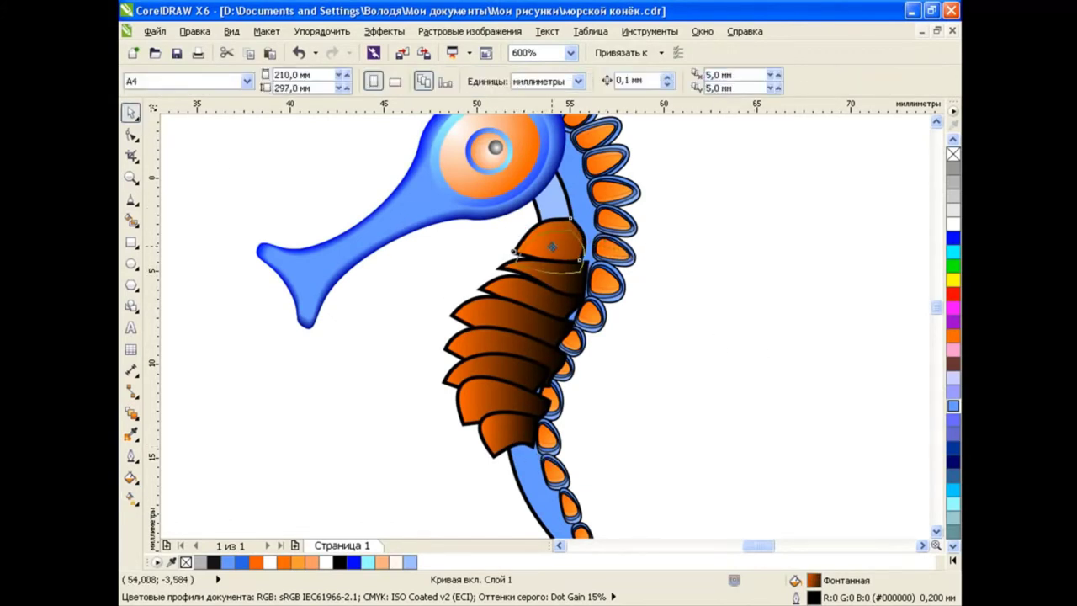
- Re-angle the lower ribs' gradients so they shade horizontally across each rib
{"action": "left_click", "coordinate": [553, 236]}
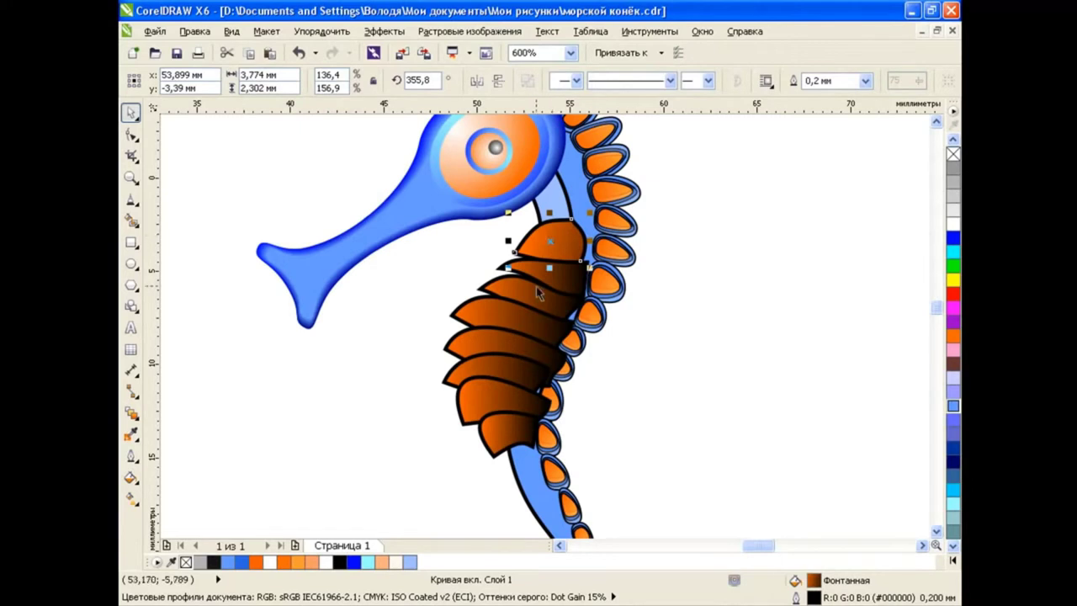
{"action": "left_click", "coordinate": [502, 408]}
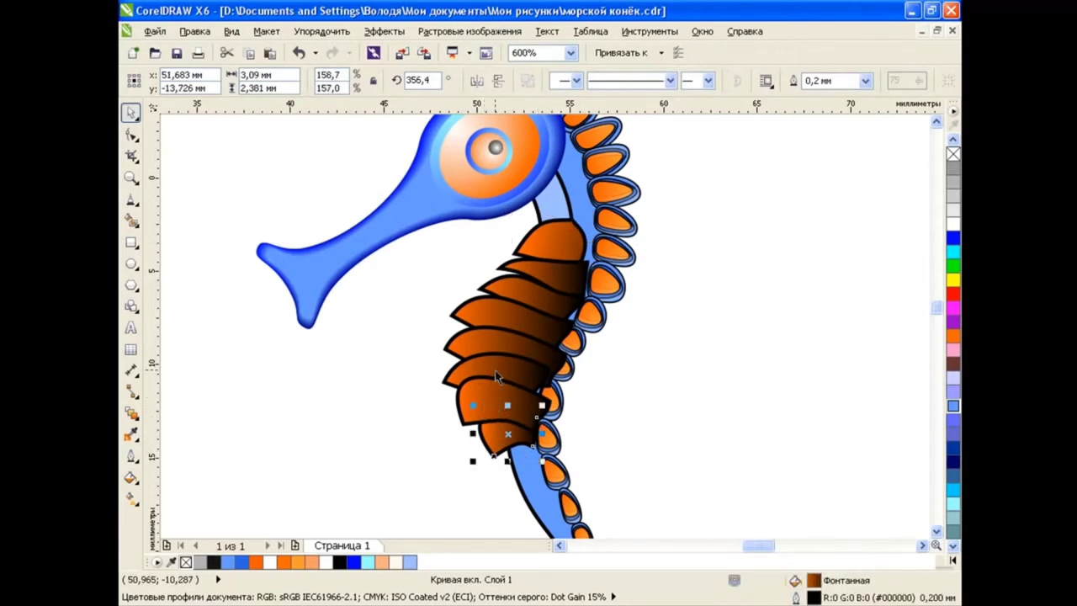
{"action": "left_click", "coordinate": [493, 370]}
{"action": "left_click", "coordinate": [479, 341]}
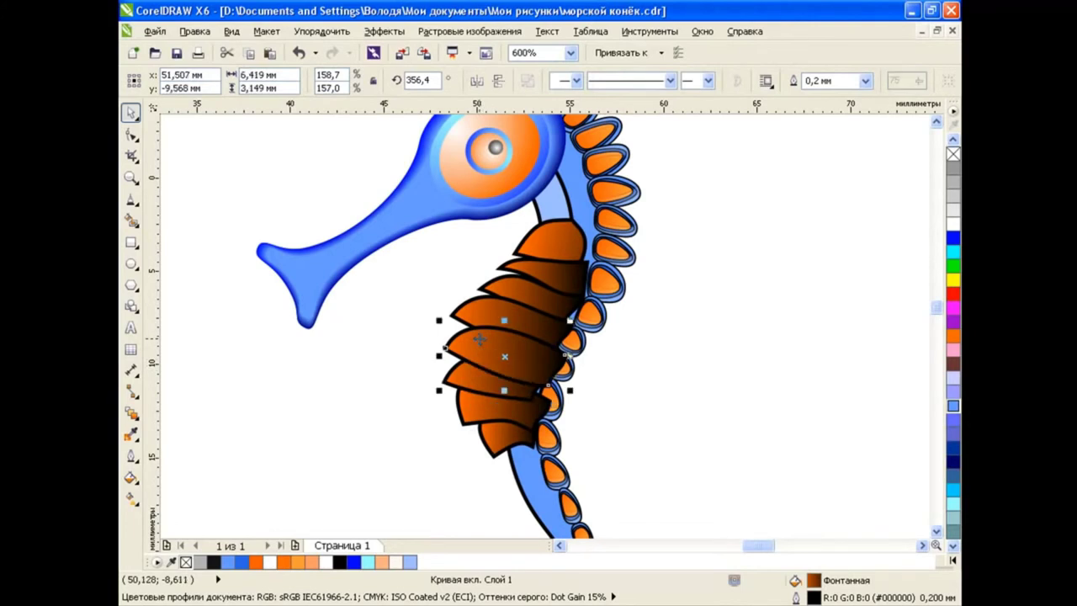
{"action": "left_click", "coordinate": [476, 308]}
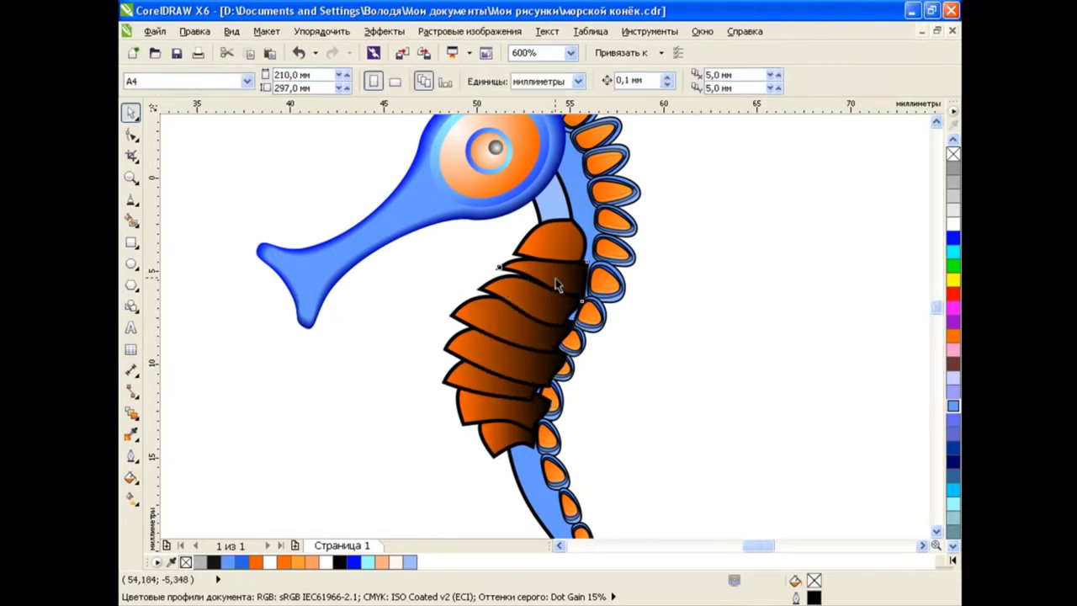
{"action": "key", "text": "g"}
{"action": "left_click_drag", "start_coordinate": [585, 286], "coordinate": [614, 317]}
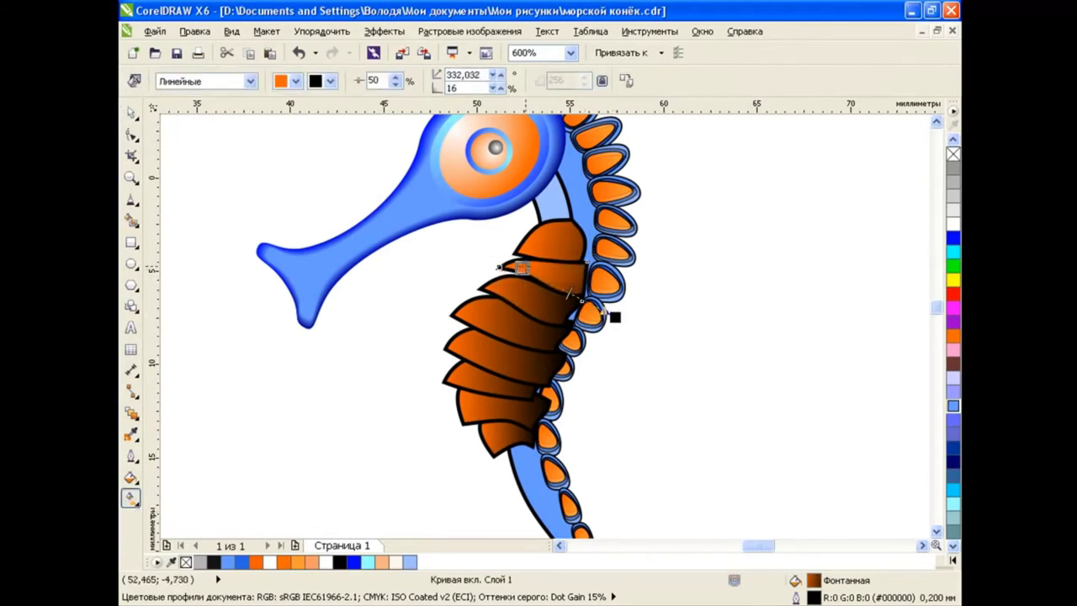
{"action": "mouse_move", "coordinate": [479, 299]}
{"action": "left_mouse_down"}
{"action": "mouse_move", "coordinate": [581, 299]}
{"action": "mouse_move", "coordinate": [602, 329]}
{"action": "mouse_move", "coordinate": [489, 287]}
{"action": "mouse_move", "coordinate": [456, 315]}
{"action": "left_mouse_up"}
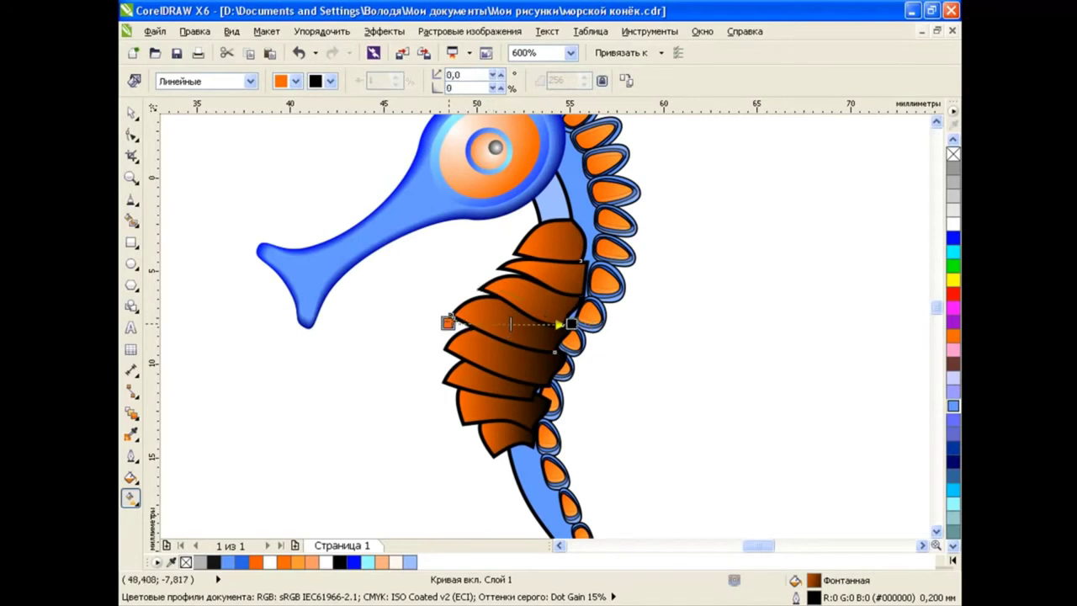
{"action": "mouse_move", "coordinate": [602, 329]}
{"action": "left_mouse_down"}
{"action": "mouse_move", "coordinate": [615, 364]}
{"action": "mouse_move", "coordinate": [558, 356]}
{"action": "left_mouse_up"}
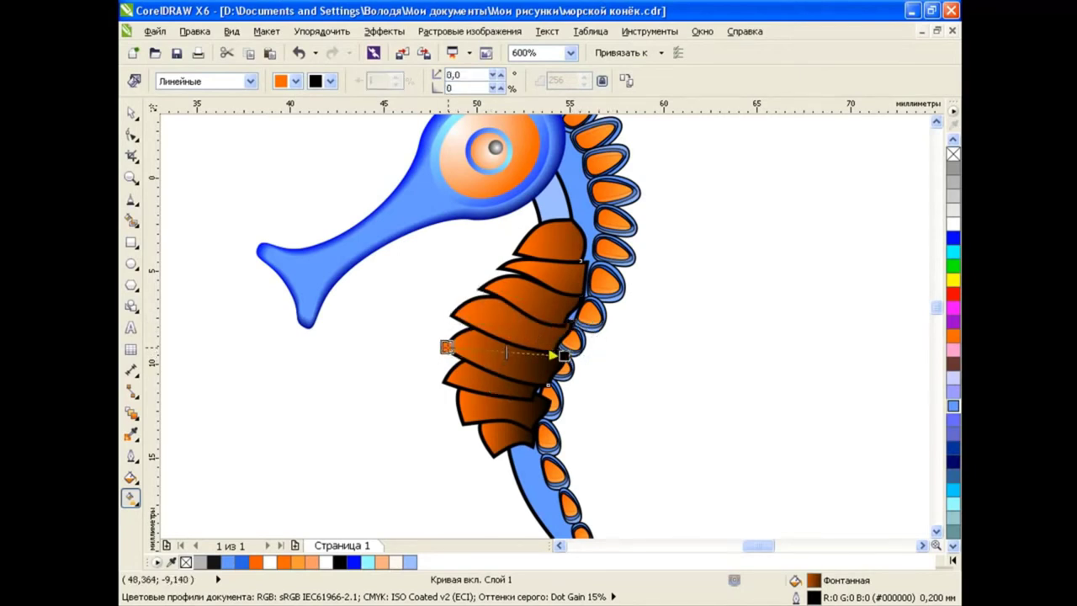
- Adjust the gradients of the next ribs up, then clear the selection
{"action": "left_click", "coordinate": [594, 326]}
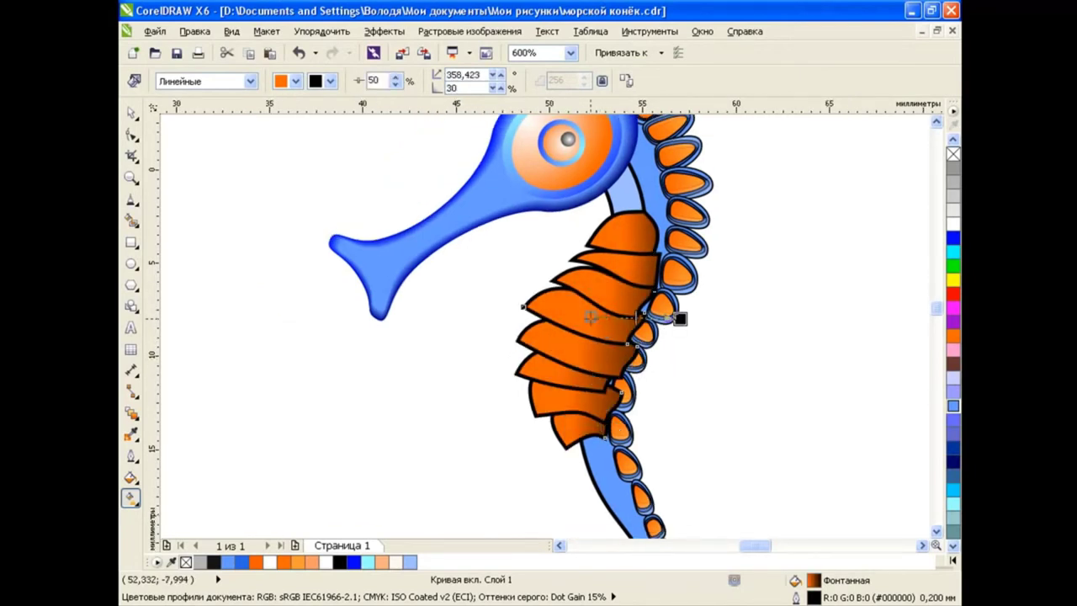
{"action": "left_click", "coordinate": [608, 291]}
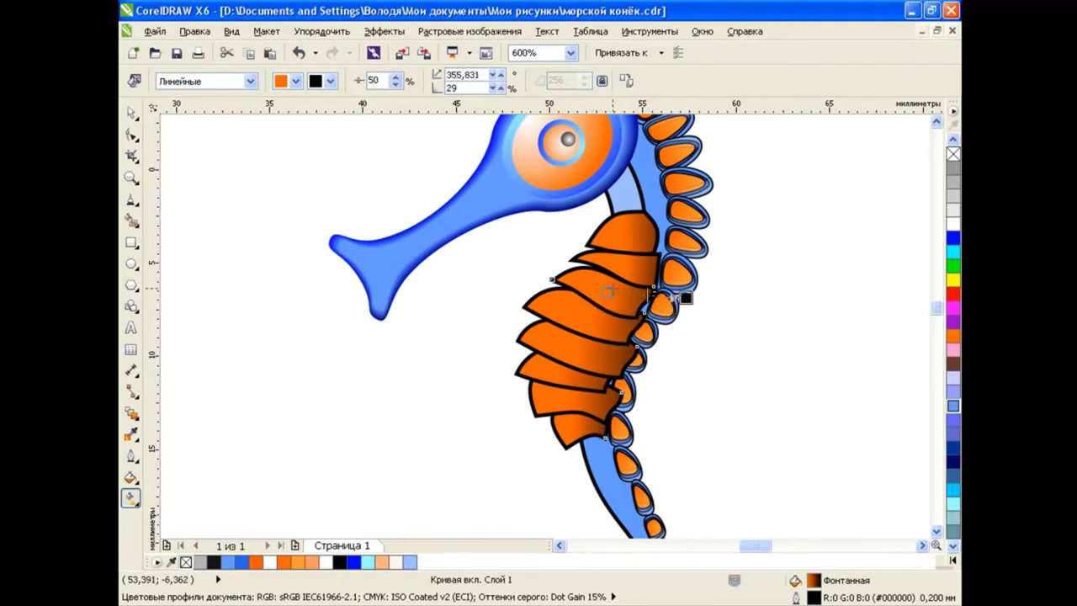
{"action": "key", "text": "space"}
{"action": "left_click", "coordinate": [359, 379]}
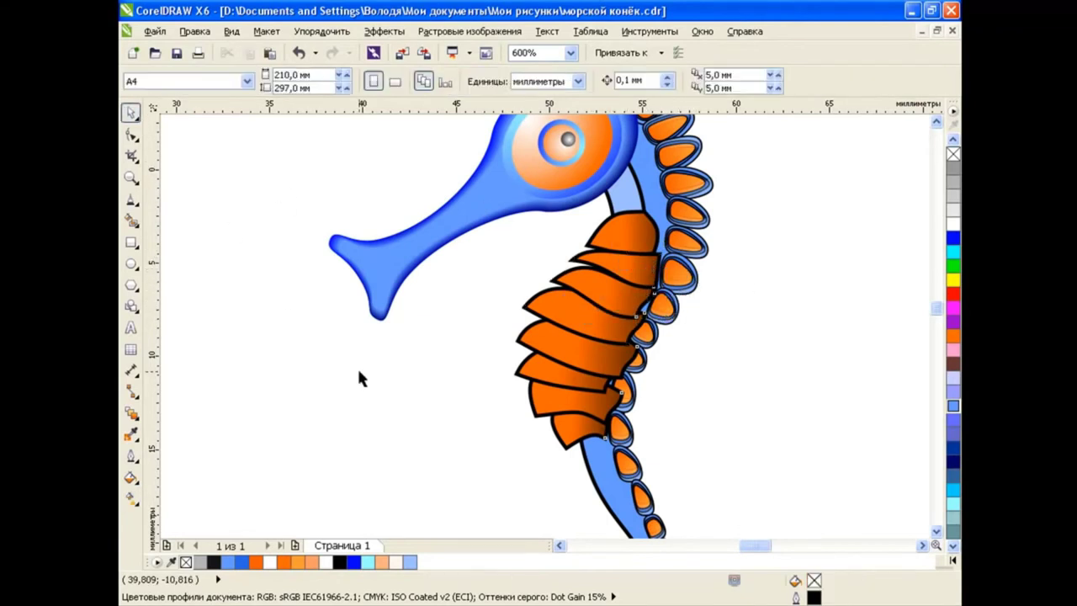
- Check the seahorse group selection, then clear it
{"action": "left_click", "coordinate": [669, 206]}
{"action": "scroll", "coordinate": [855, 299], "scroll_direction": "down", "scroll_amount": 3}
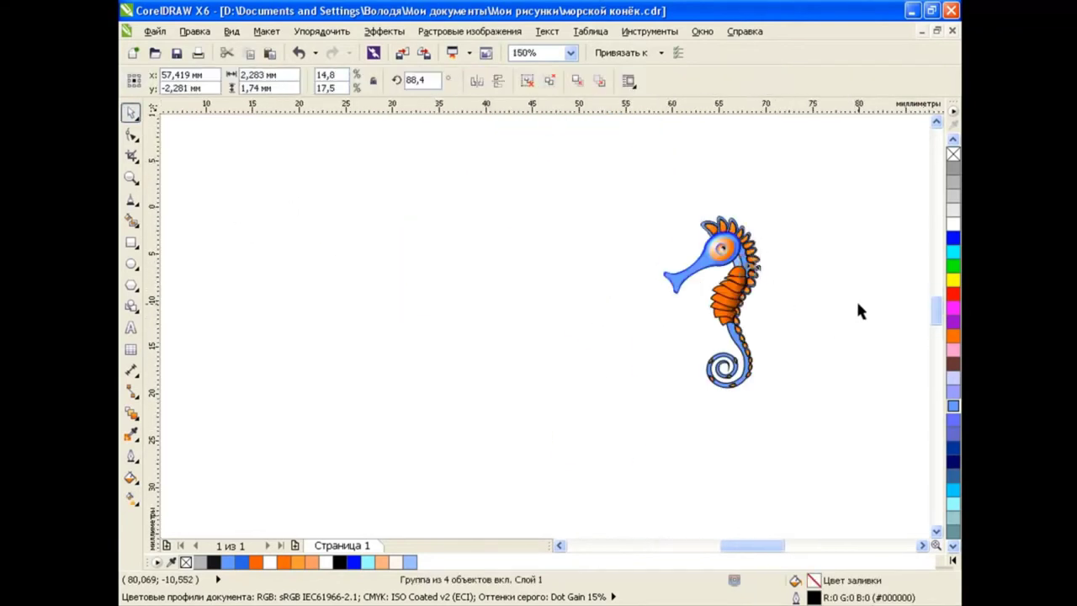
{"action": "scroll", "coordinate": [822, 307], "scroll_direction": "up", "scroll_amount": 2}
{"action": "key", "text": "Escape"}
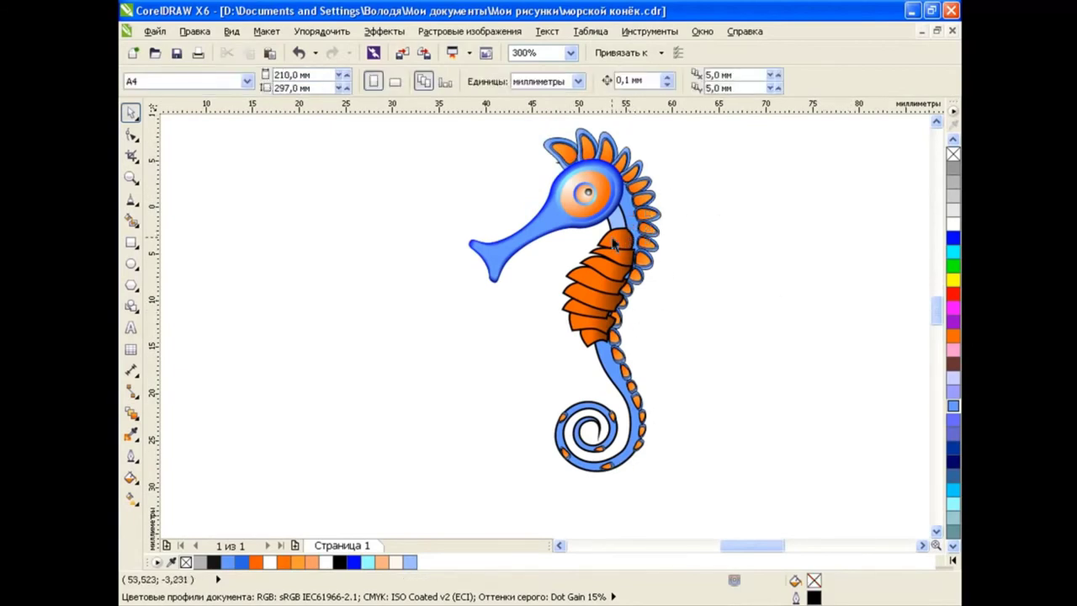
{"action": "left_click", "coordinate": [614, 206]}
{"action": "left_click", "coordinate": [548, 290]}
- Select the eight orange belly ribs from top to bottom
{"action": "left_click_drag", "start_coordinate": [468, 217], "coordinate": [639, 354]}
{"action": "left_click", "coordinate": [625, 263], "text": "ctrl"}
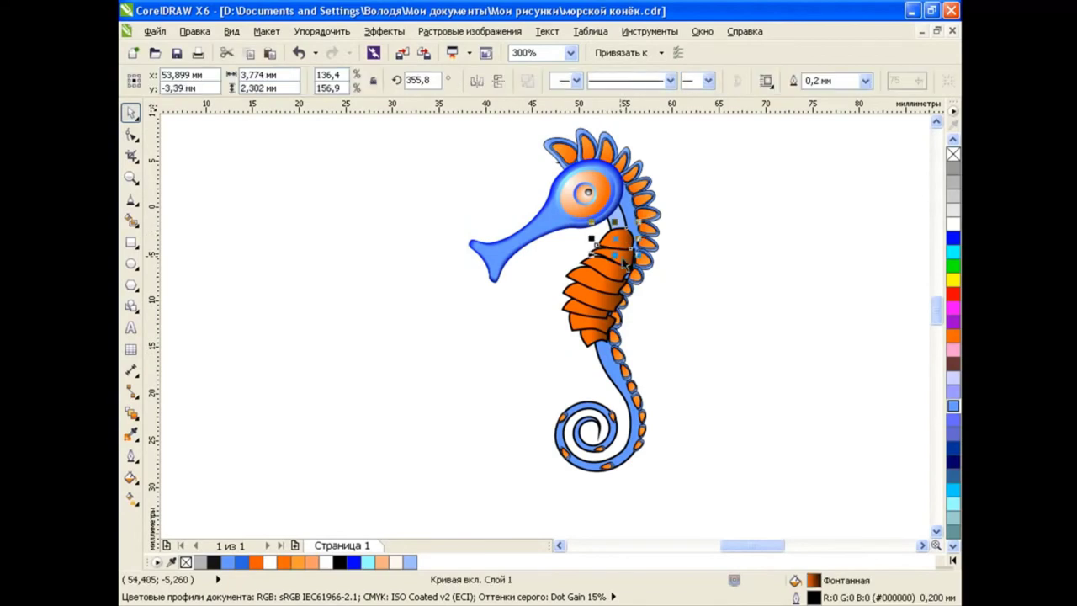
{"action": "left_click", "coordinate": [604, 265], "text": "shift"}
{"action": "left_click", "coordinate": [590, 282], "text": "shift"}
{"action": "left_click", "coordinate": [580, 296], "text": "shift"}
{"action": "left_click", "coordinate": [579, 309], "text": "shift"}
{"action": "left_click", "coordinate": [581, 324], "text": "shift"}
{"action": "left_click", "coordinate": [586, 338], "text": "shift"}
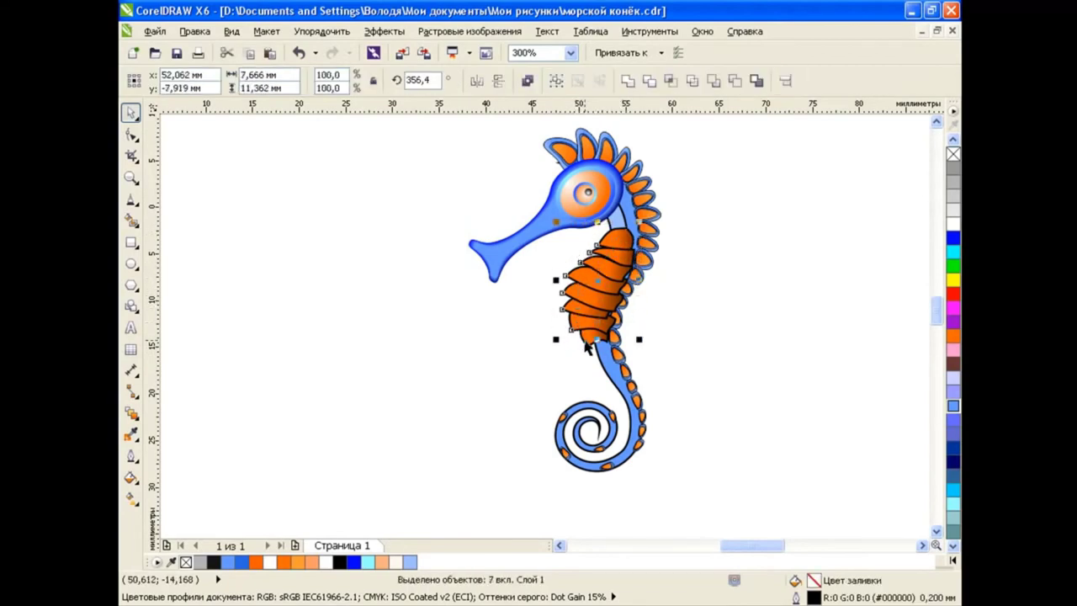
{"action": "left_click", "coordinate": [586, 345], "text": "shift"}
- Group the ribs with Ctrl+G and send them behind the light-blue body curve
{"action": "key", "text": "ctrl+g"}
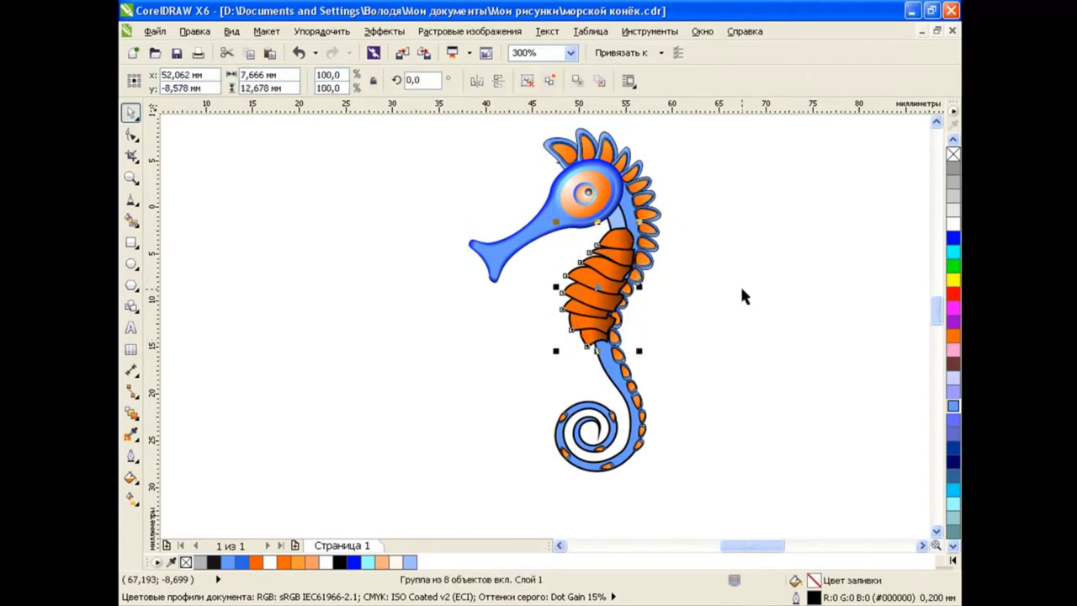
{"action": "key", "text": "ctrl+Page_Down"}
{"action": "key", "text": "ctrl+Page_Down"}
{"action": "left_click", "coordinate": [613, 221]}
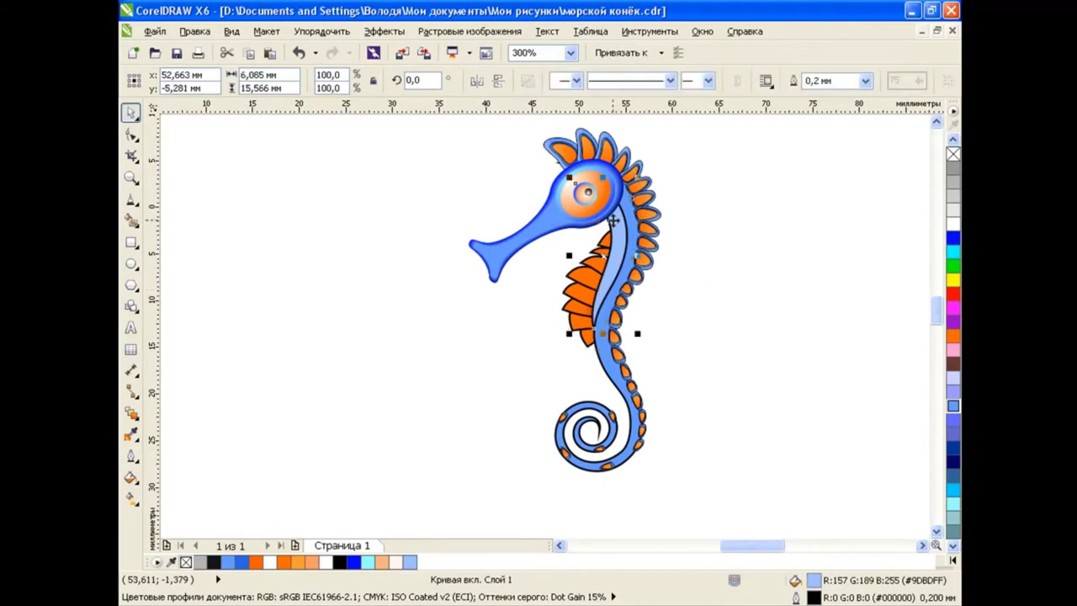
{"action": "left_click", "coordinate": [705, 289]}
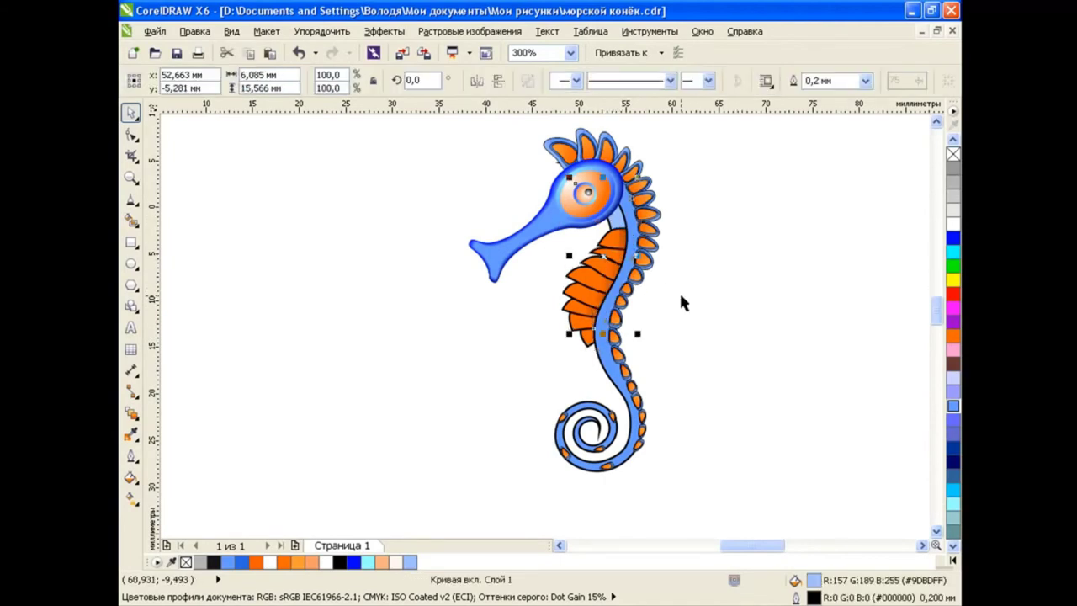
{"action": "left_click", "coordinate": [703, 298]}
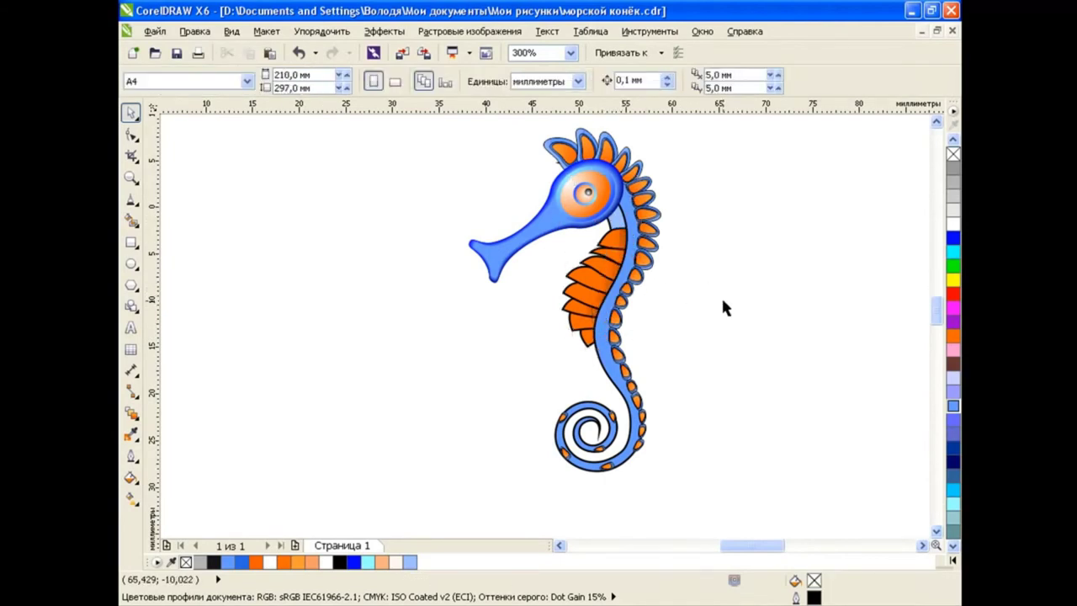
{"action": "scroll", "coordinate": [722, 296], "scroll_direction": "up", "scroll_amount": 2}
- Ungroup the ribs and send the top rib behind the body outline
{"action": "left_click", "coordinate": [594, 291]}
{"action": "key", "text": "ctrl+u"}
{"action": "key", "text": "Escape"}
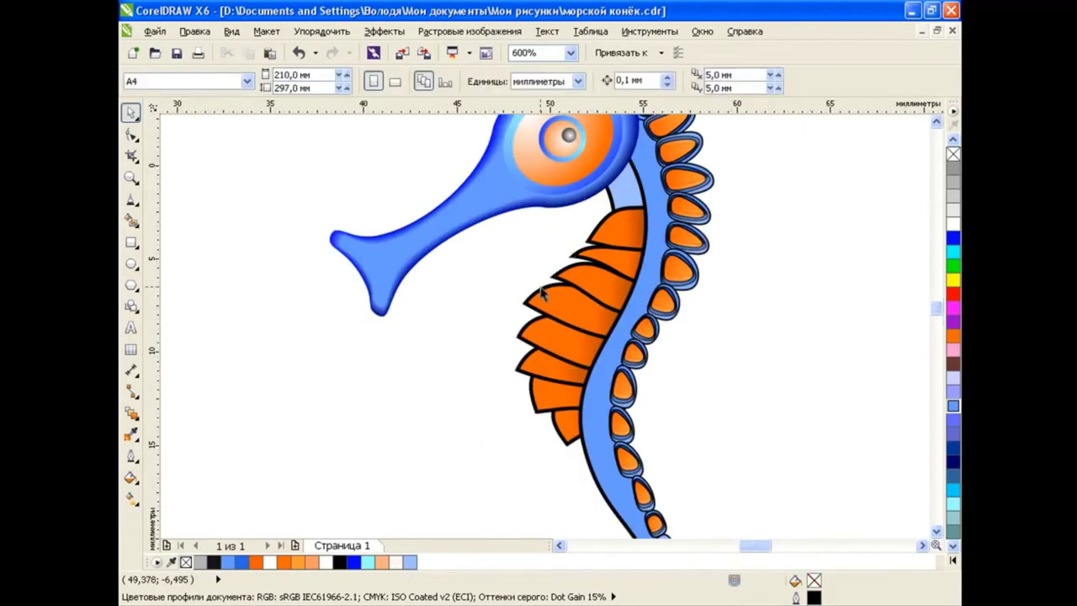
{"action": "left_click", "coordinate": [541, 292]}
{"action": "key", "text": "ctrl+Page_Down"}
{"action": "left_click", "coordinate": [443, 401]}
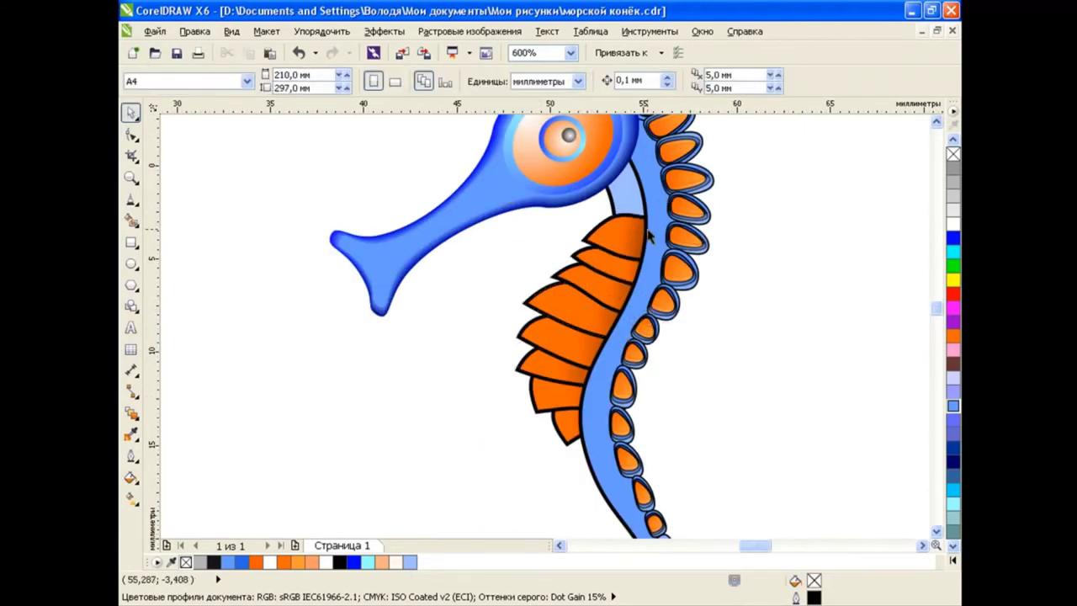
- Draw an Artistic Media stroke over the ribs and Smart Fill the top fin area
{"action": "left_click", "coordinate": [131, 198]}
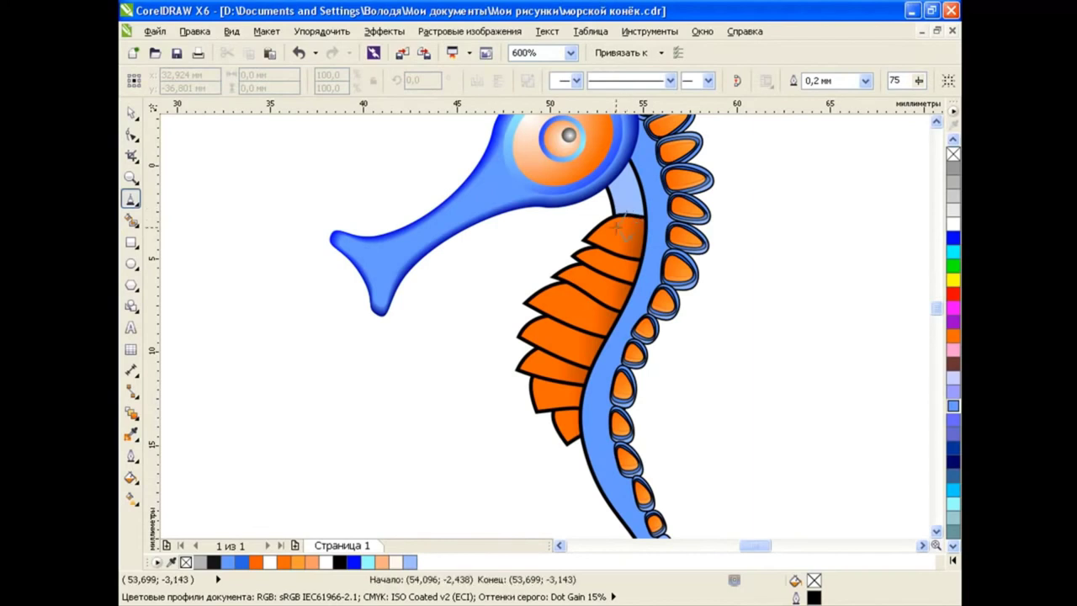
{"action": "left_click_drag", "start_coordinate": [585, 259], "coordinate": [593, 264]}
{"action": "key", "text": "space"}
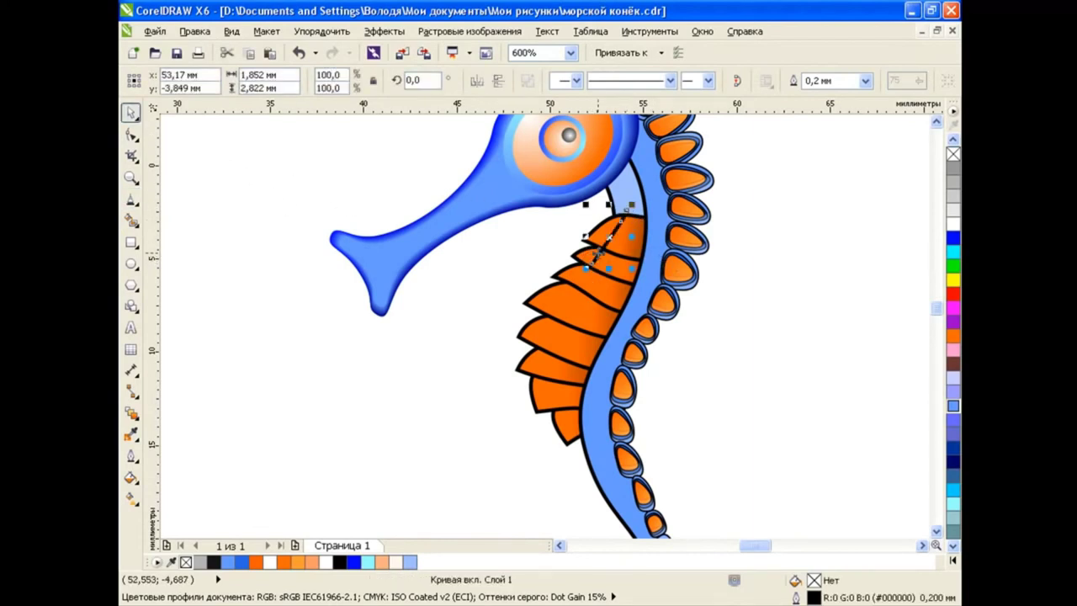
{"action": "left_click", "coordinate": [131, 220]}
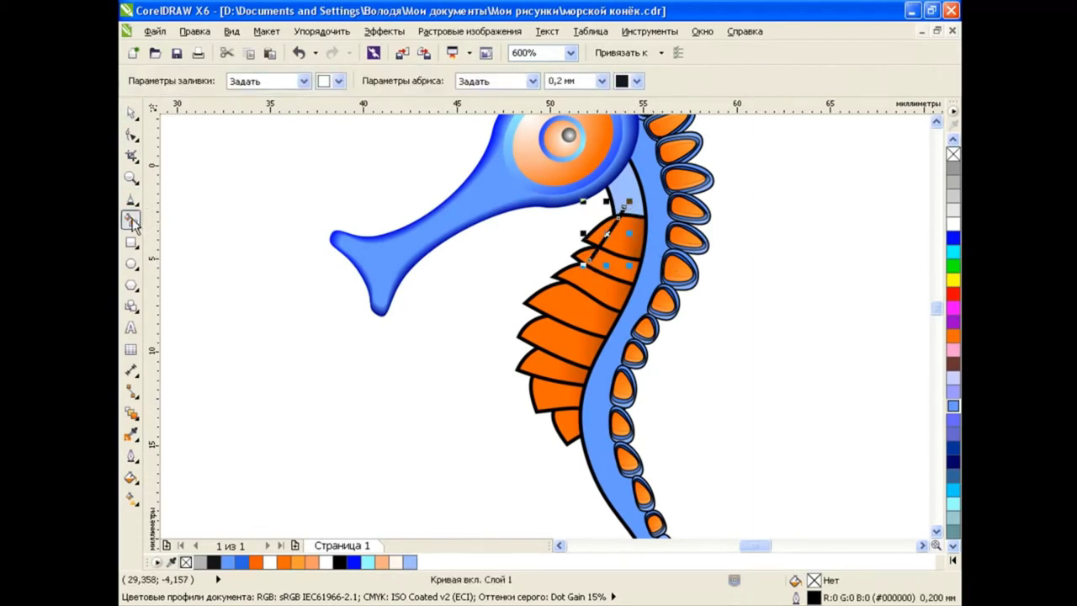
{"action": "left_click", "coordinate": [599, 238]}
{"action": "key", "text": "space"}
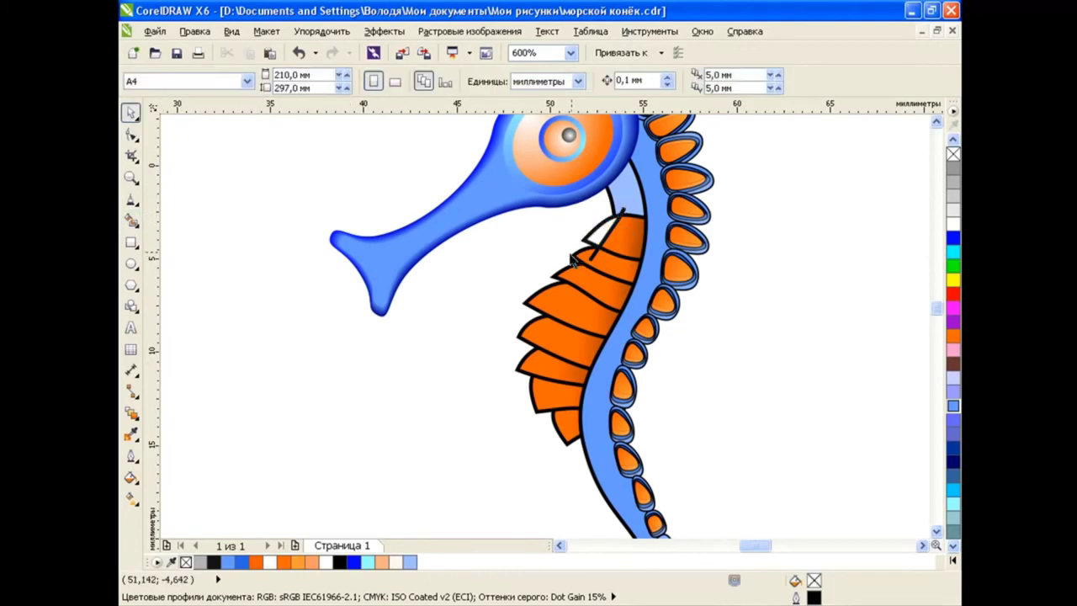
- Fade the new white fin piece with a linear transparency
{"action": "left_click", "coordinate": [599, 233]}
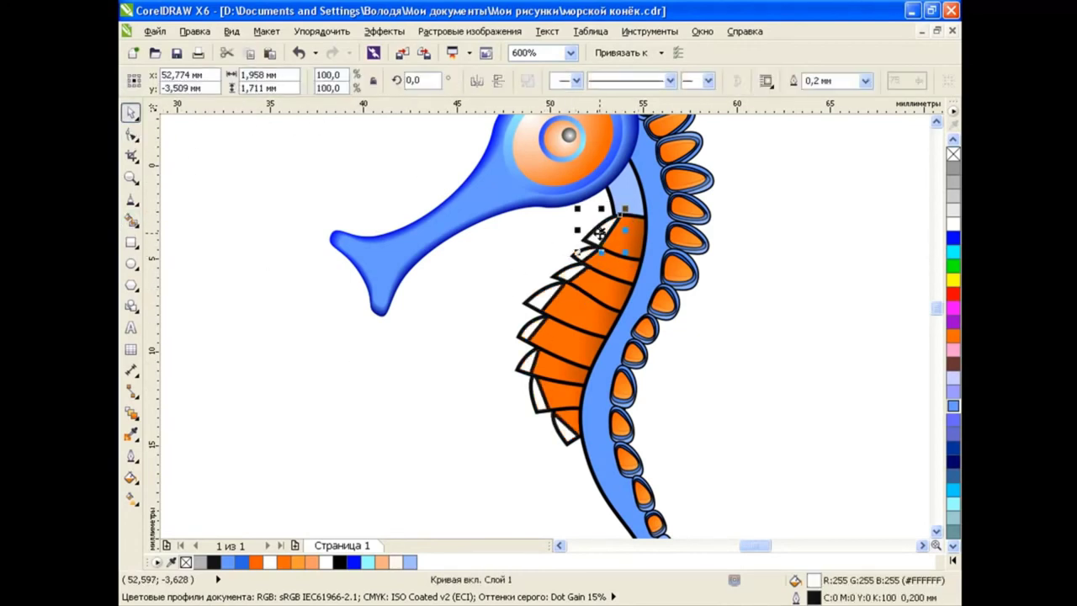
{"action": "left_click", "coordinate": [137, 395]}
{"action": "left_click", "coordinate": [193, 519]}
{"action": "left_click_drag", "start_coordinate": [507, 215], "coordinate": [639, 242]}
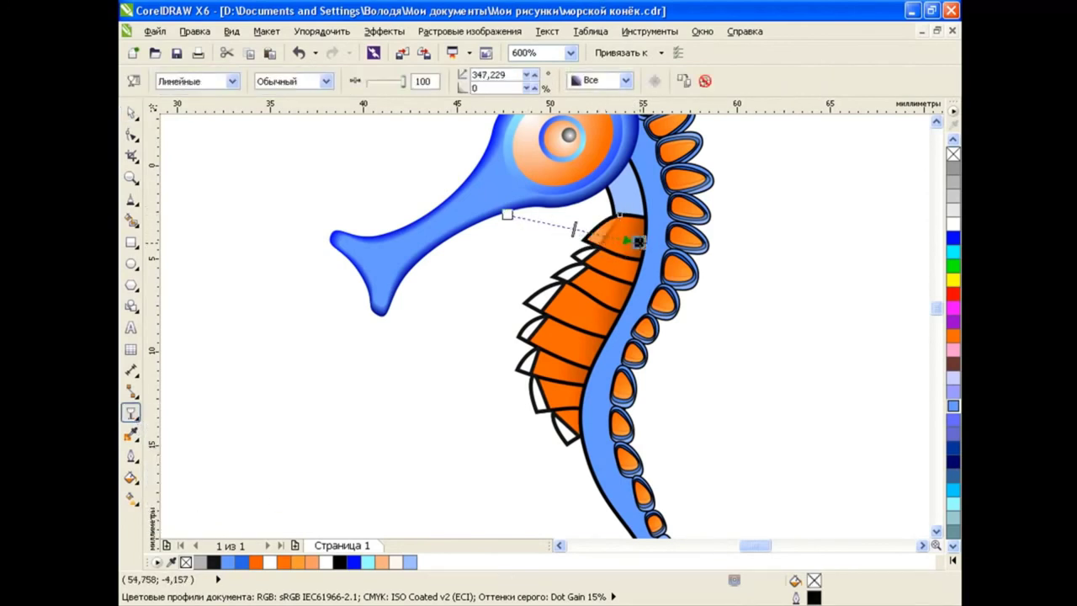
- Remove the outlines from every part of the seahorse
{"action": "key", "text": "space"}
{"action": "key", "text": "F3"}
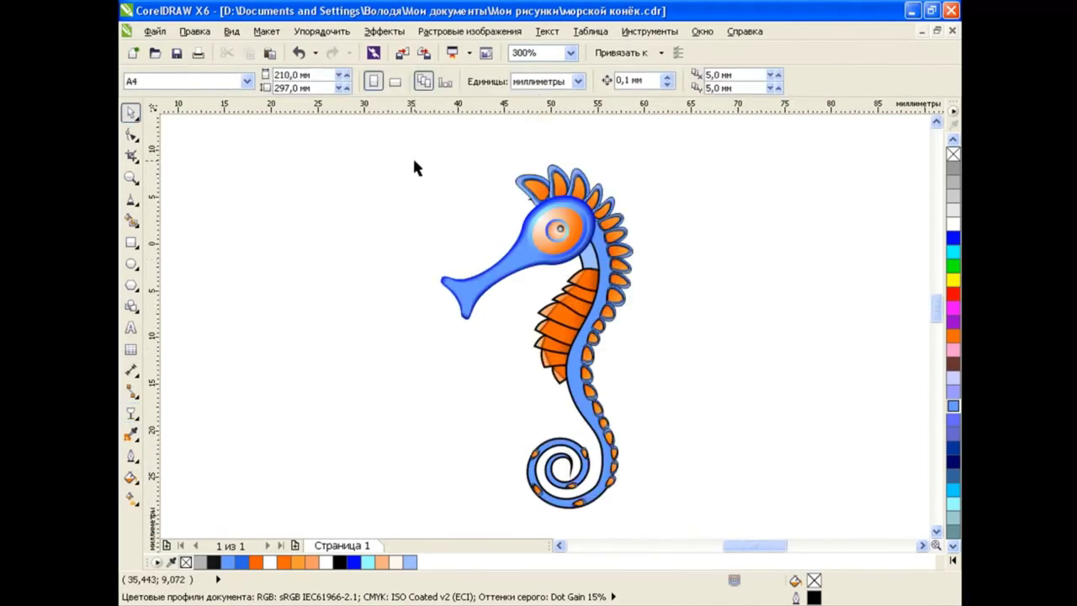
{"action": "left_click_drag", "start_coordinate": [401, 139], "coordinate": [696, 515]}
{"action": "right_click", "coordinate": [954, 153]}
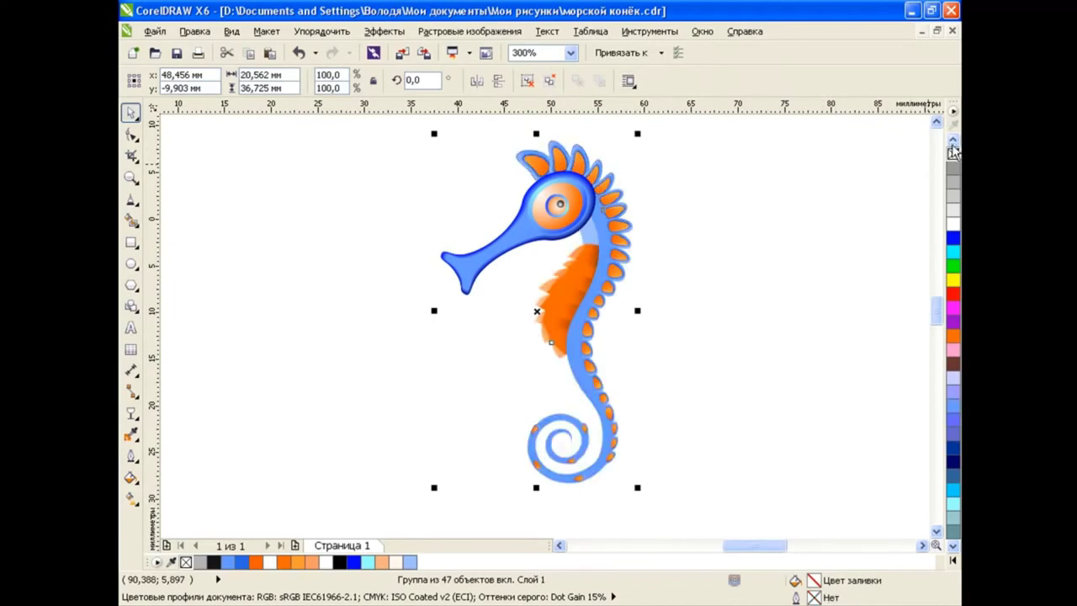
{"action": "left_click", "coordinate": [808, 301]}
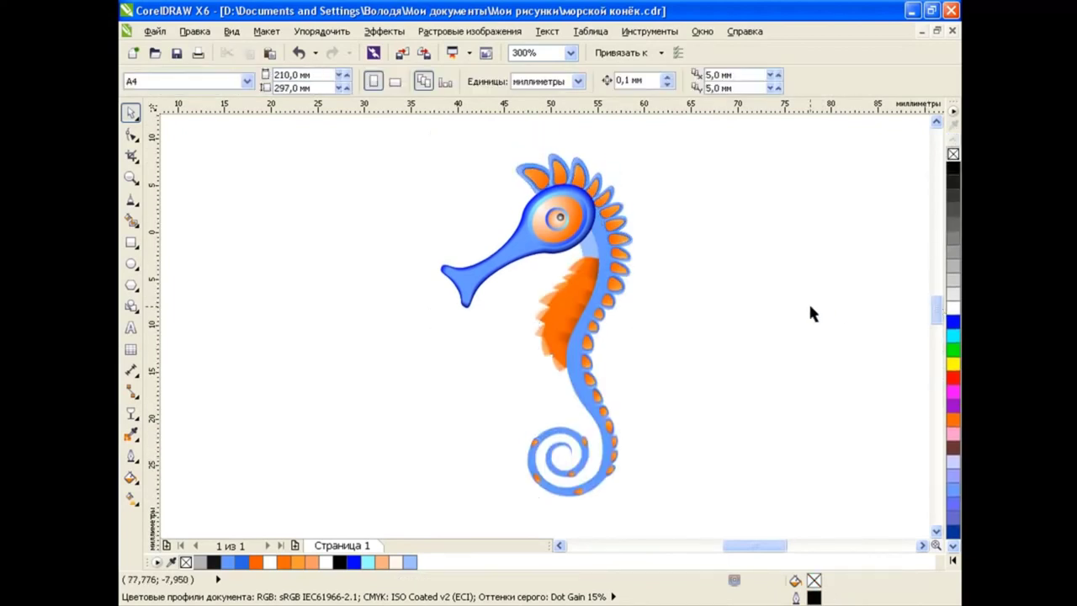
- Fill the tail and body curve with a radial fountain fill starting at blue
{"action": "left_click", "coordinate": [576, 340]}
{"action": "left_click", "coordinate": [130, 477]}
{"action": "left_click", "coordinate": [167, 477]}
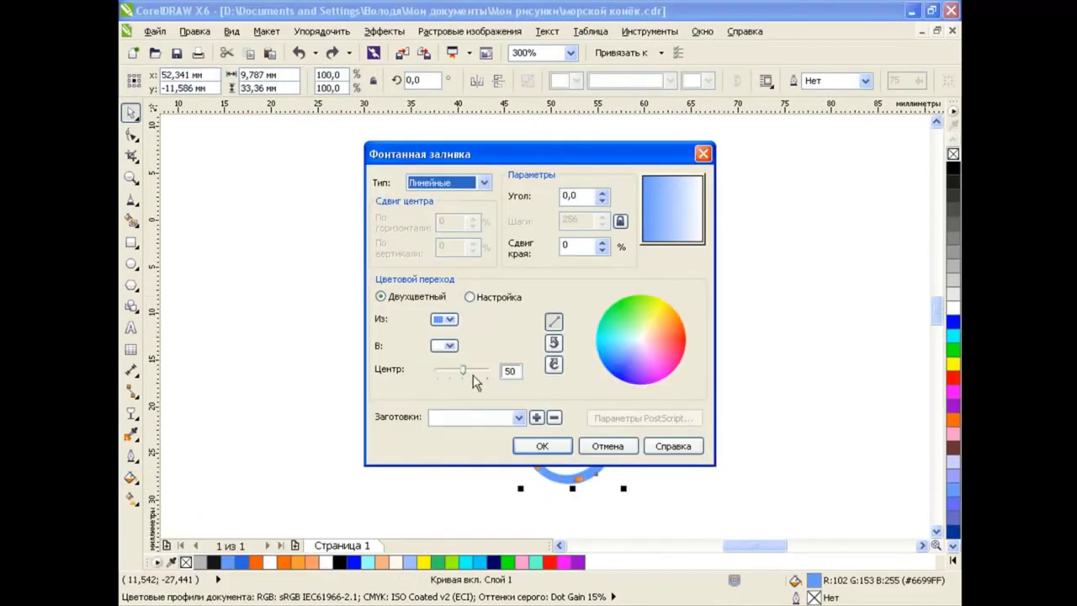
{"action": "left_click", "coordinate": [483, 183]}
{"action": "left_click", "coordinate": [446, 208]}
{"action": "left_click", "coordinate": [448, 345]}
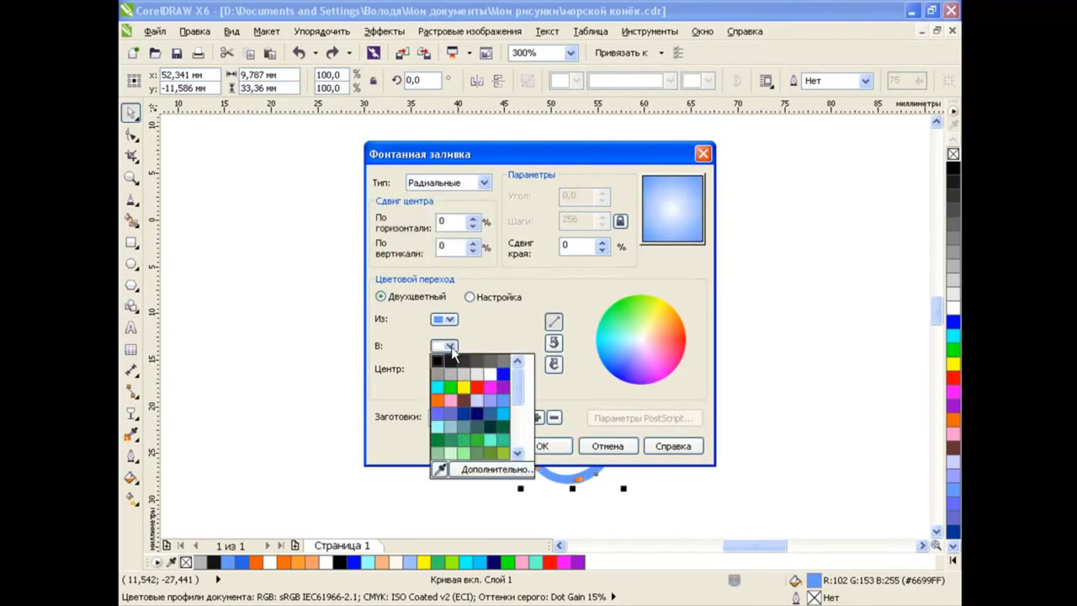
{"action": "left_click", "coordinate": [444, 319]}
{"action": "left_click", "coordinate": [503, 347]}
{"action": "left_click", "coordinate": [446, 346]}
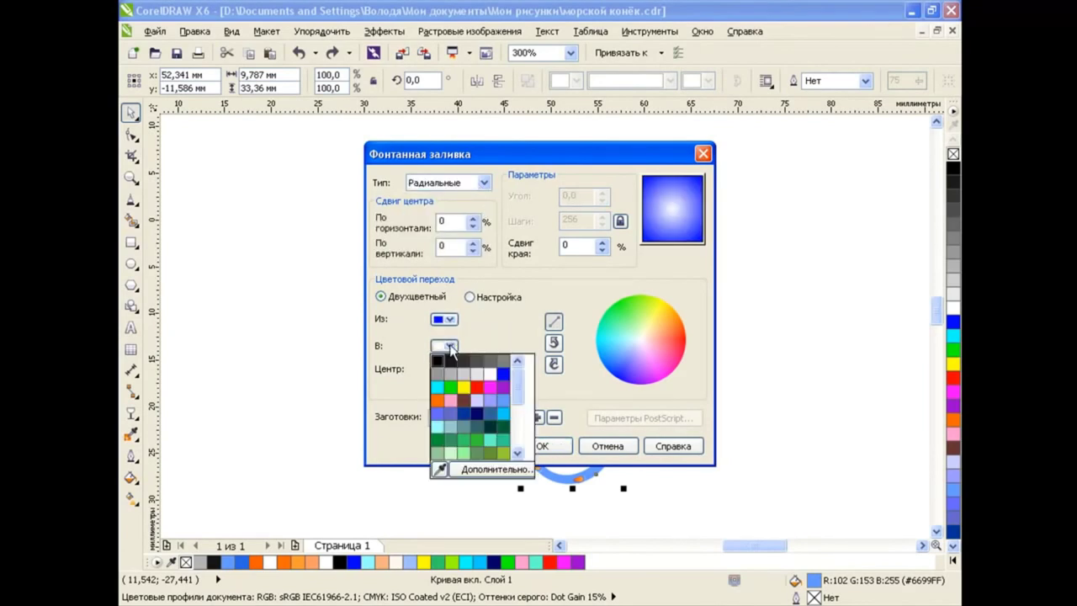
{"action": "left_click", "coordinate": [502, 399]}
{"action": "left_click", "coordinate": [551, 448]}
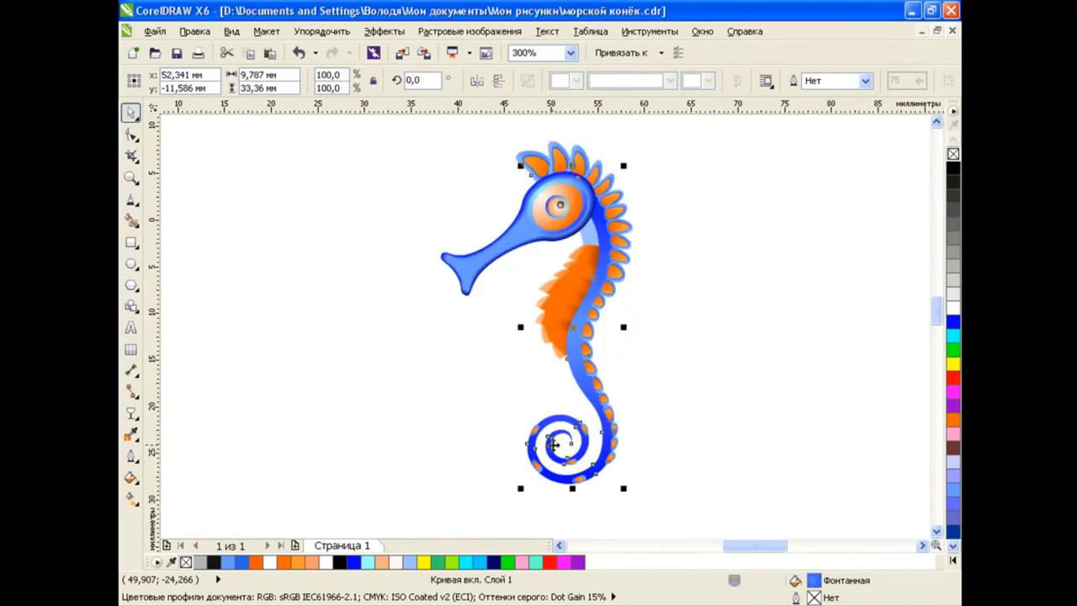
- Stretch the radial gradient outward and centre it on the seahorse body
{"action": "left_click", "coordinate": [130, 497]}
{"action": "left_click_drag", "start_coordinate": [614, 328], "coordinate": [759, 392]}
{"action": "left_click_drag", "start_coordinate": [572, 326], "coordinate": [459, 276]}
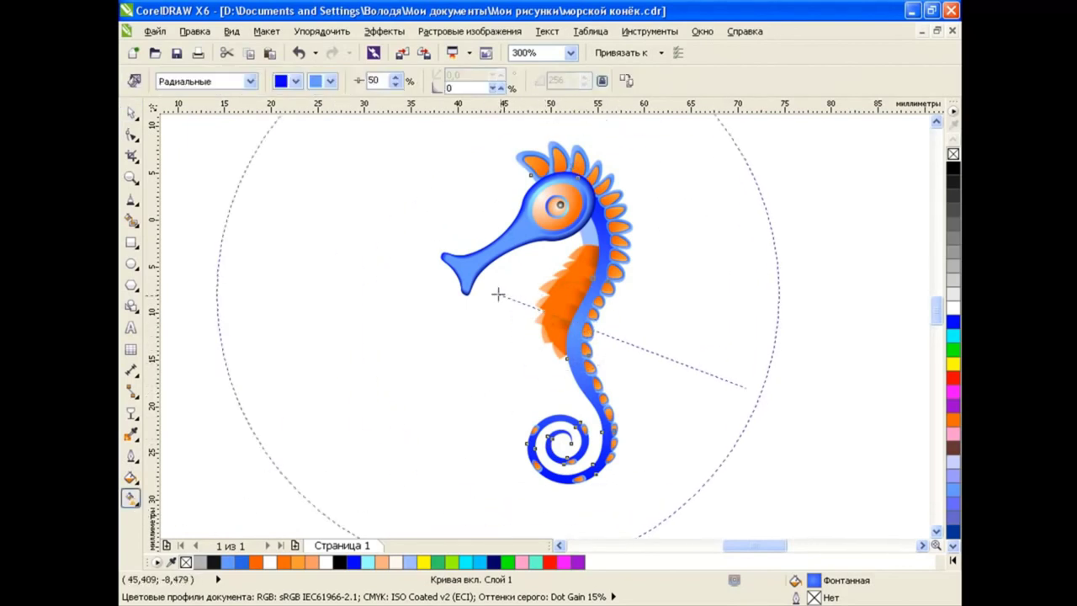
{"action": "left_click_drag", "start_coordinate": [760, 392], "coordinate": [789, 416]}
{"action": "mouse_move", "coordinate": [459, 275]}
{"action": "left_mouse_down"}
{"action": "mouse_move", "coordinate": [601, 296]}
{"action": "mouse_move", "coordinate": [601, 335]}
{"action": "mouse_move", "coordinate": [587, 320]}
{"action": "mouse_move", "coordinate": [584, 343]}
{"action": "left_mouse_up"}
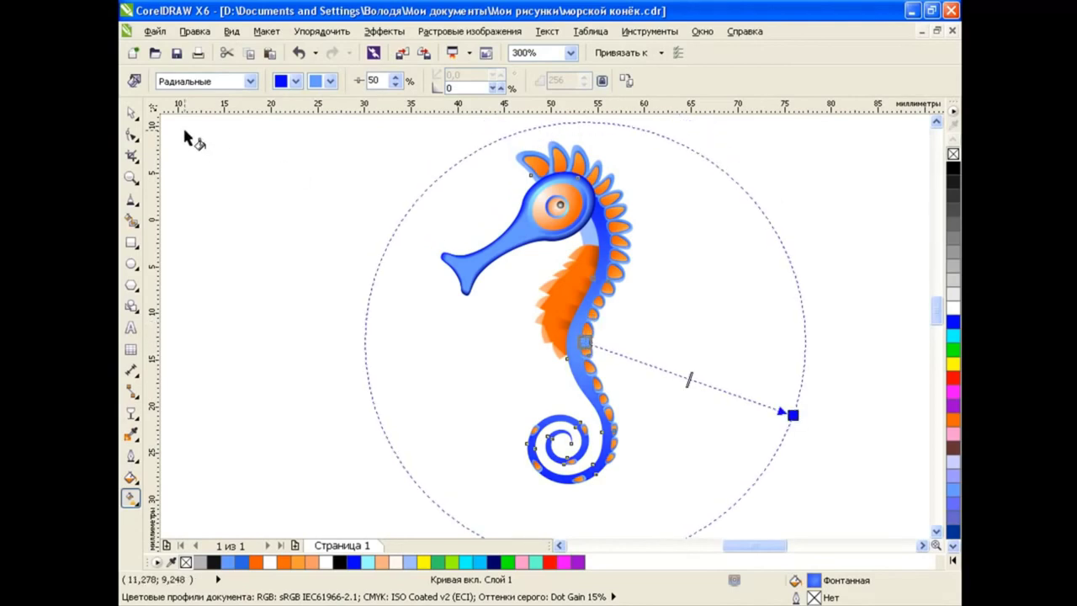
{"action": "key", "text": "space"}
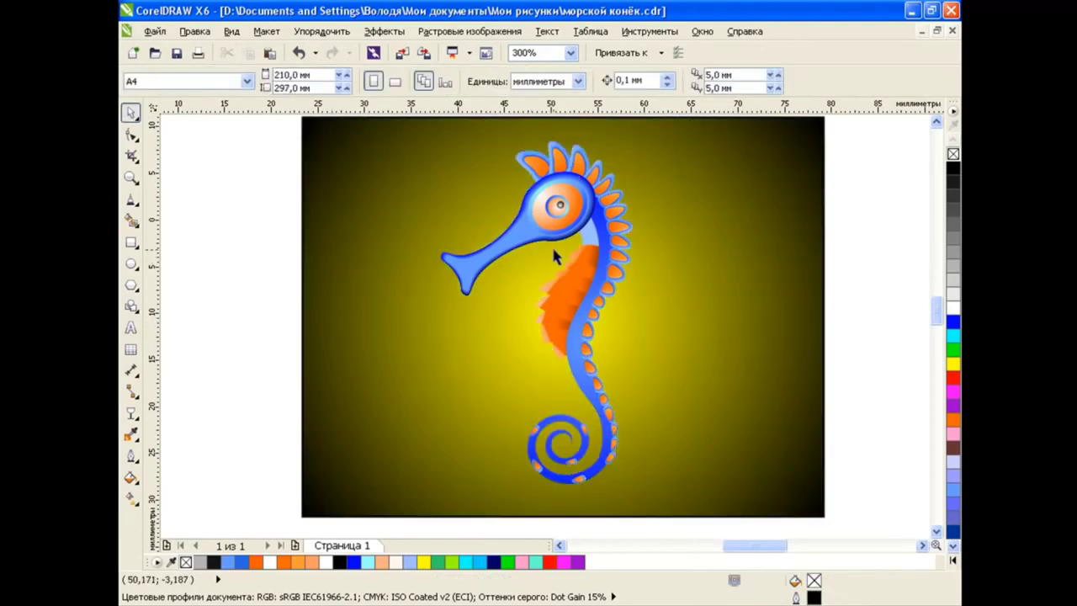